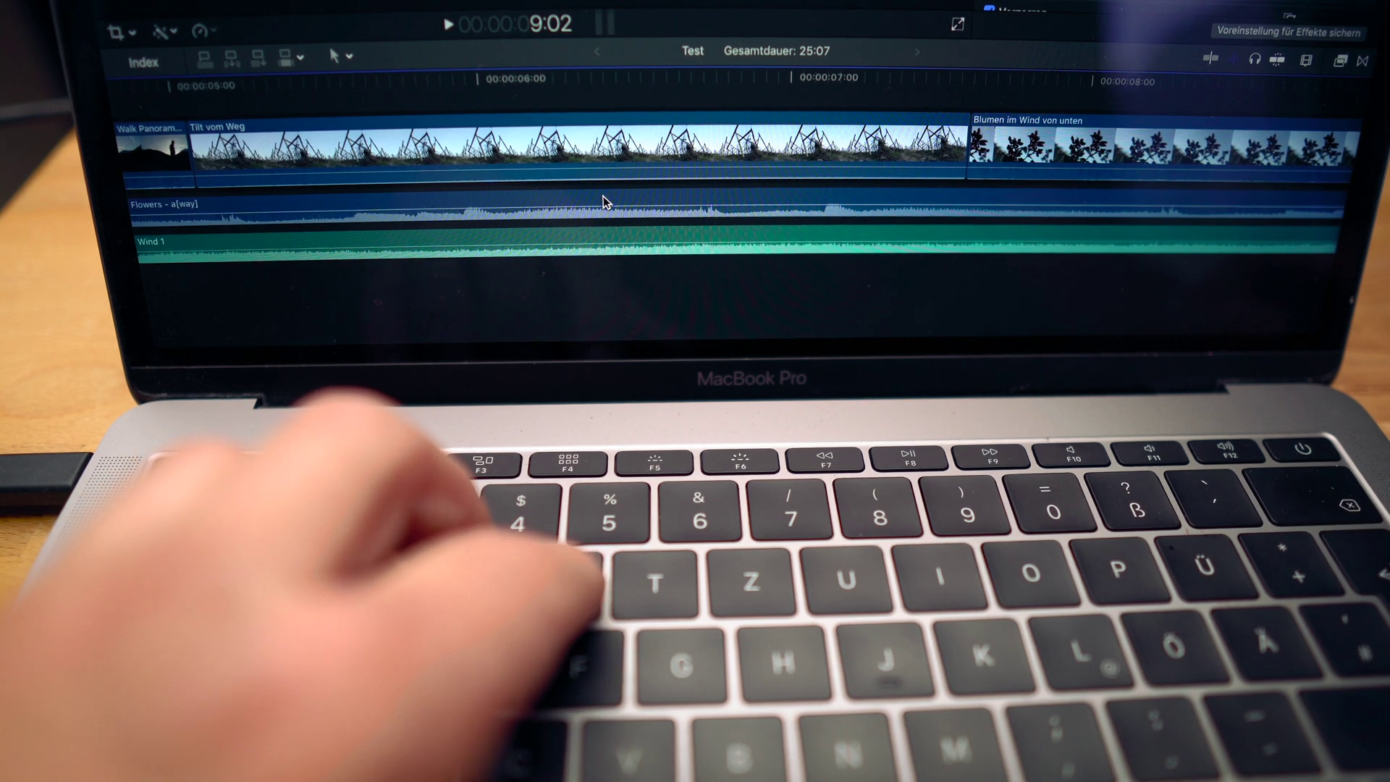
Drop the 29 selected B-roll clips from Finder onto the empty Test timeline.
{"action": "scroll", "coordinate": [601, 199], "scroll_direction": "left", "scroll_amount": 10}
{"action": "scroll", "coordinate": [579, 195], "scroll_direction": "left", "scroll_amount": 5}
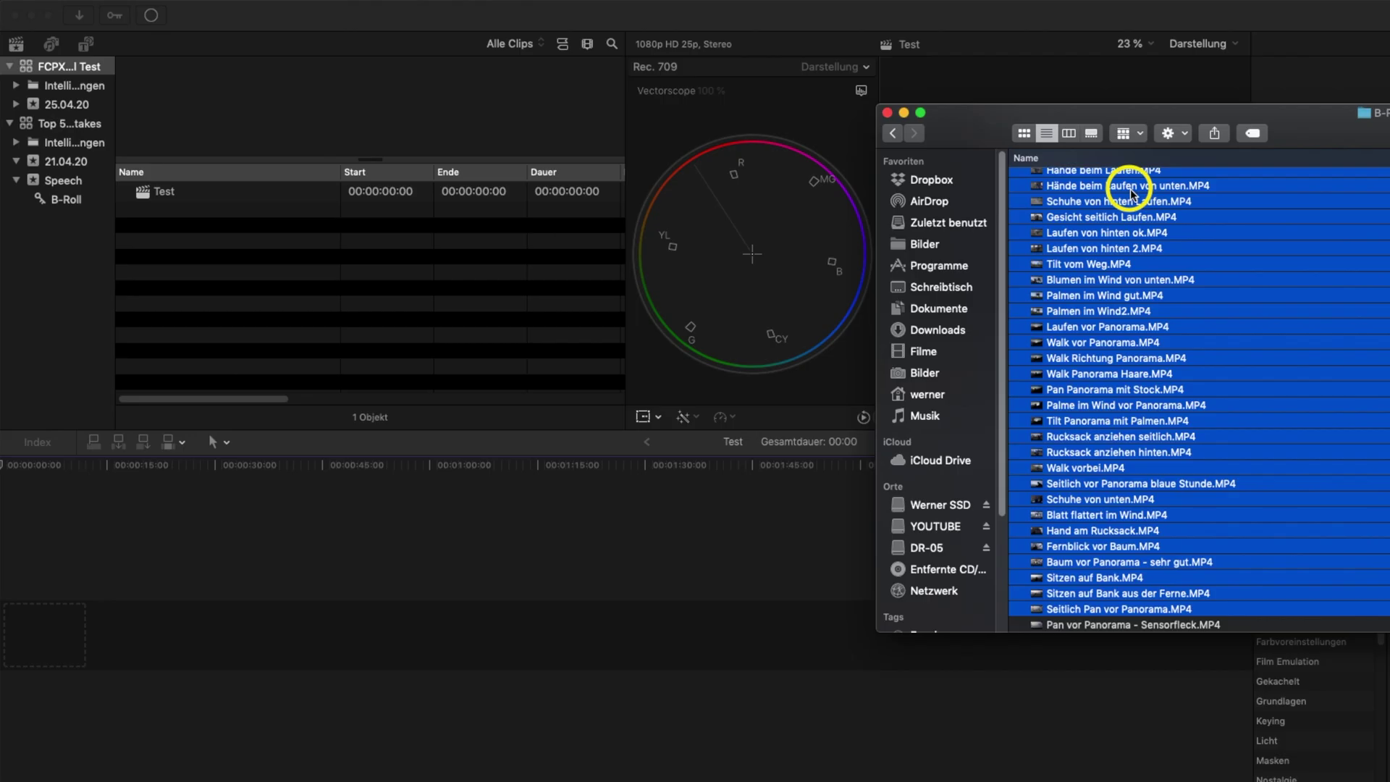
{"action": "left_click_drag", "start_coordinate": [1090, 192], "coordinate": [406, 507]}
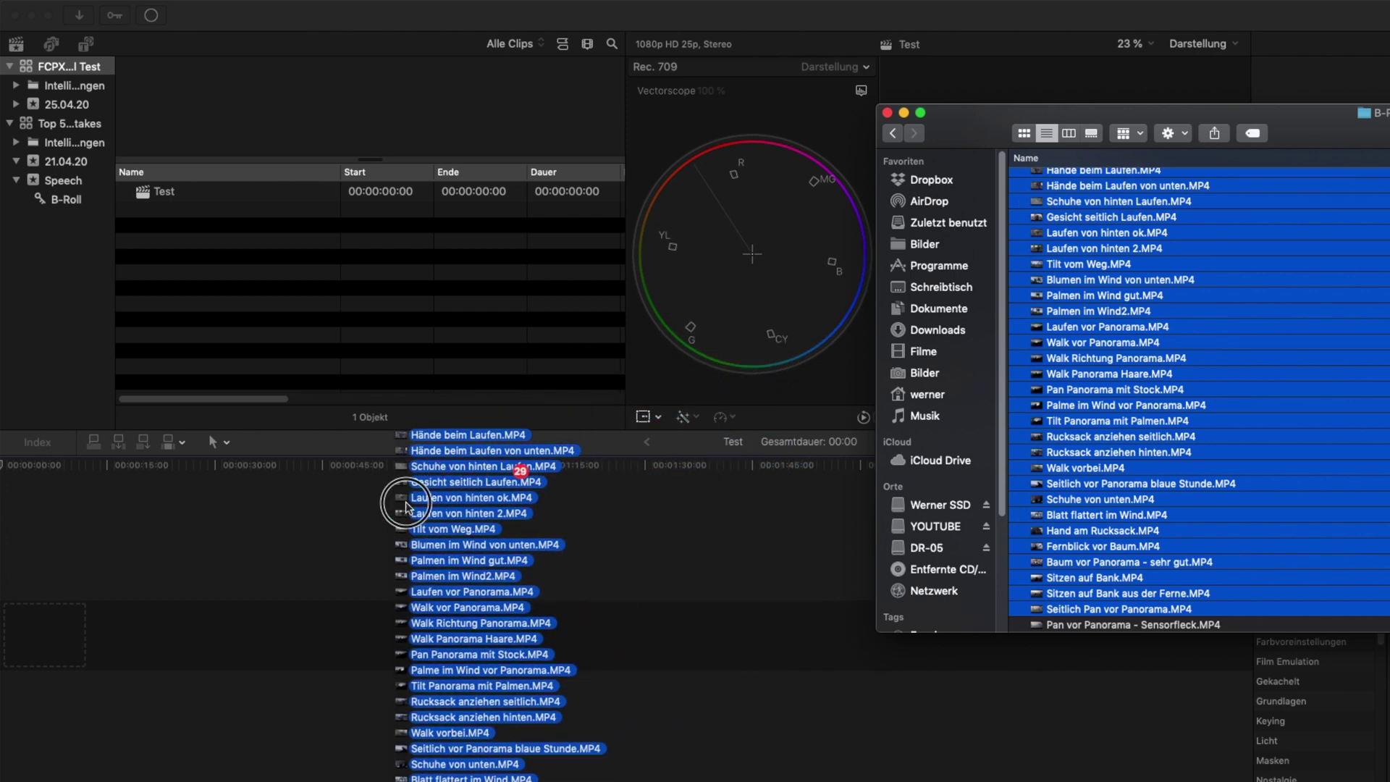
{"action": "left_click_drag", "start_coordinate": [308, 579], "coordinate": [310, 575]}
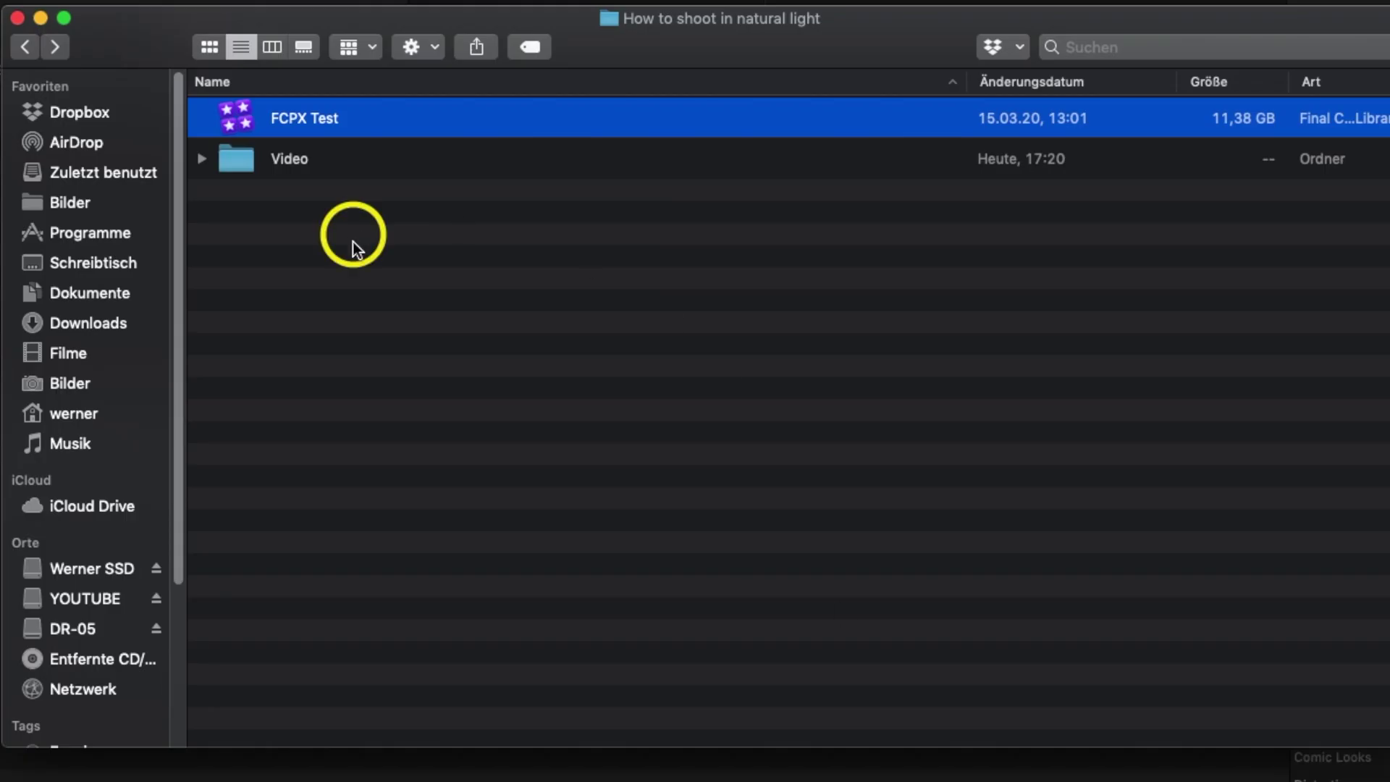
Create a new folder named Audio in the project folder.
{"action": "right_click", "coordinate": [284, 232]}
{"action": "left_click", "coordinate": [254, 236]}
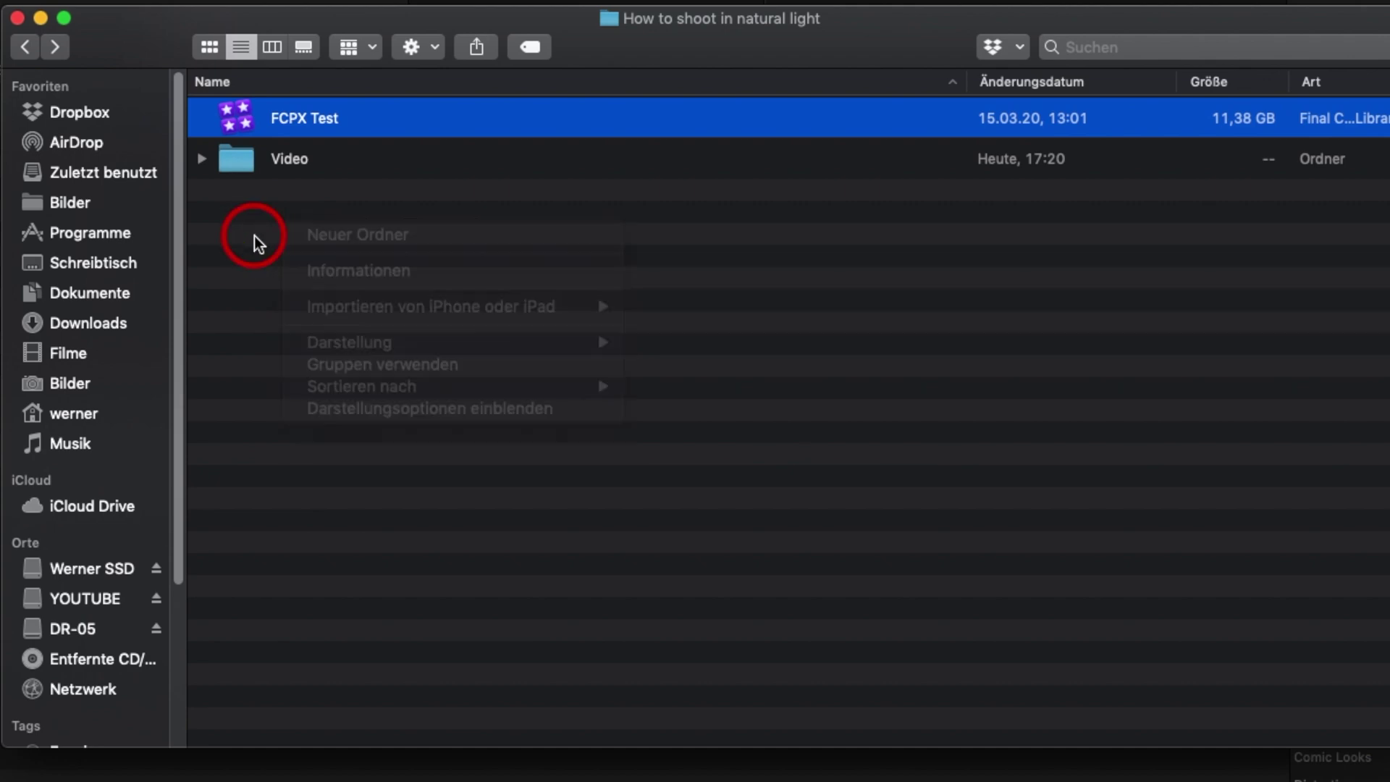
{"action": "right_click", "coordinate": [254, 236]}
{"action": "left_click", "coordinate": [317, 257]}
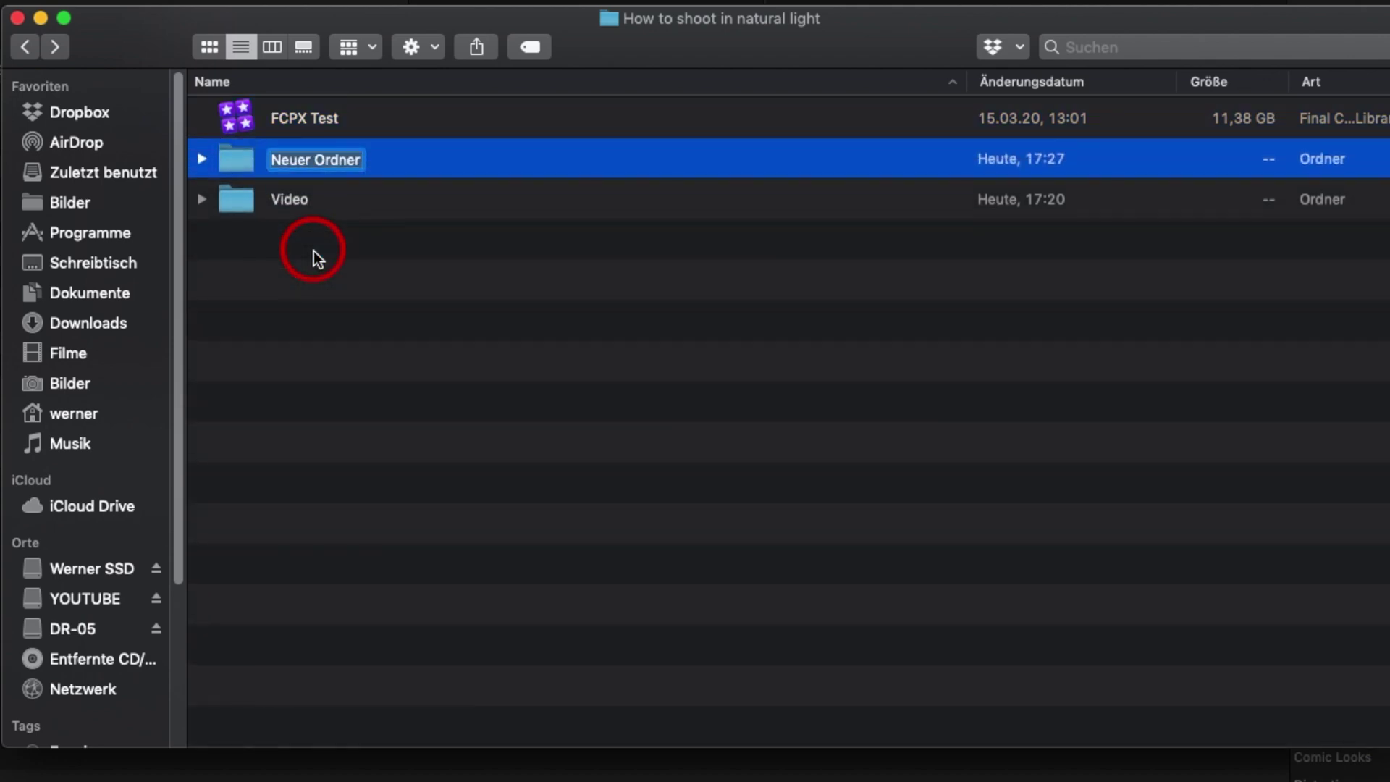
{"action": "type", "text": "Audio"}
{"action": "key", "text": "Return"}
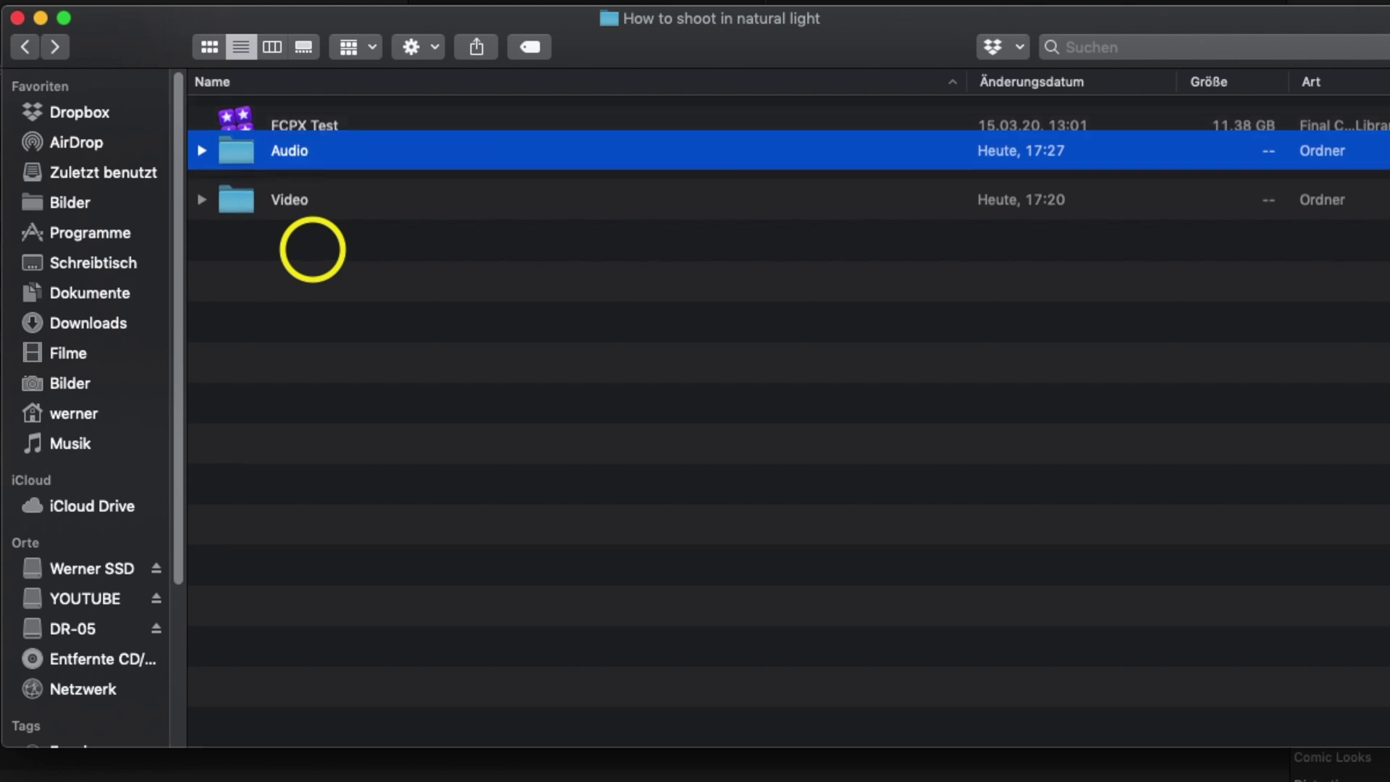
Inside the Video folder, create Mavic and GoPro folders beside Sony.
{"action": "double_click", "coordinate": [286, 204]}
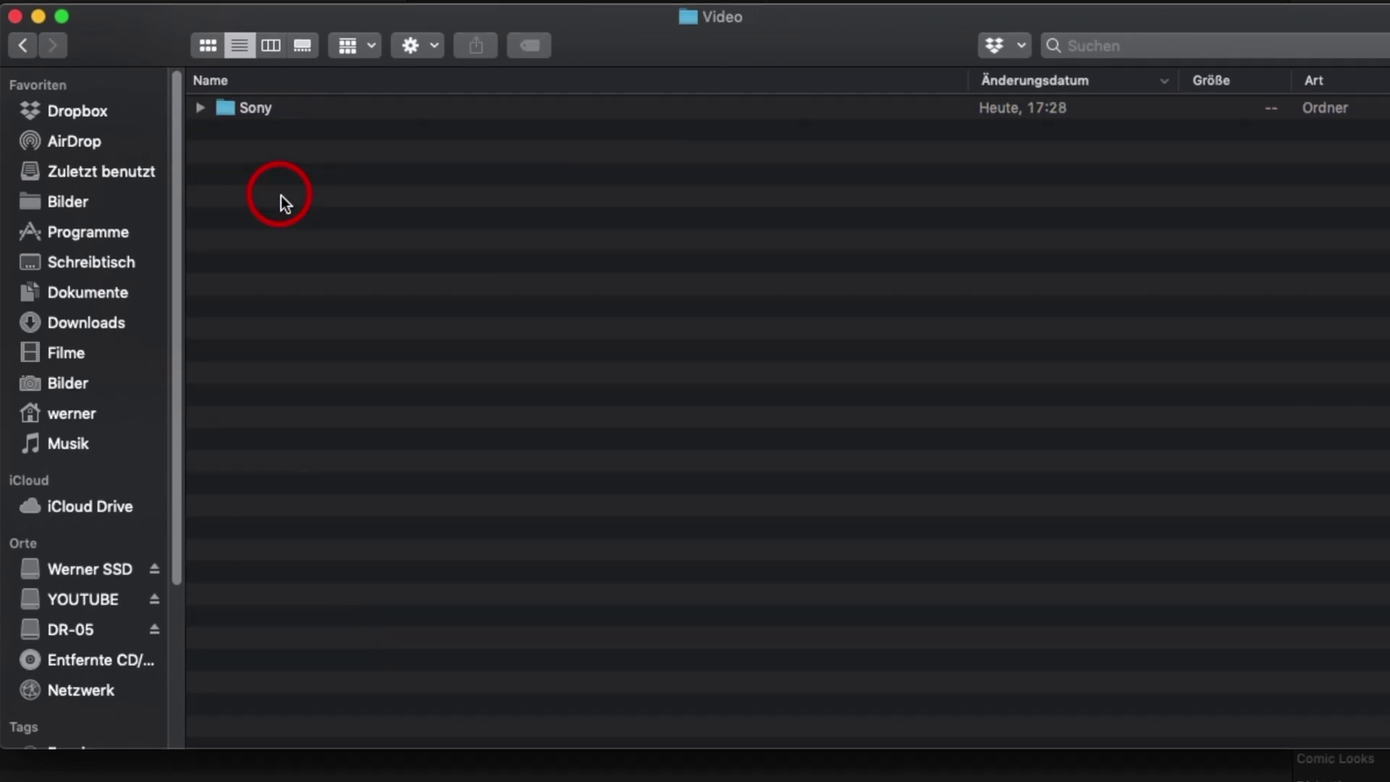
{"action": "right_click", "coordinate": [279, 189]}
{"action": "left_click", "coordinate": [320, 203]}
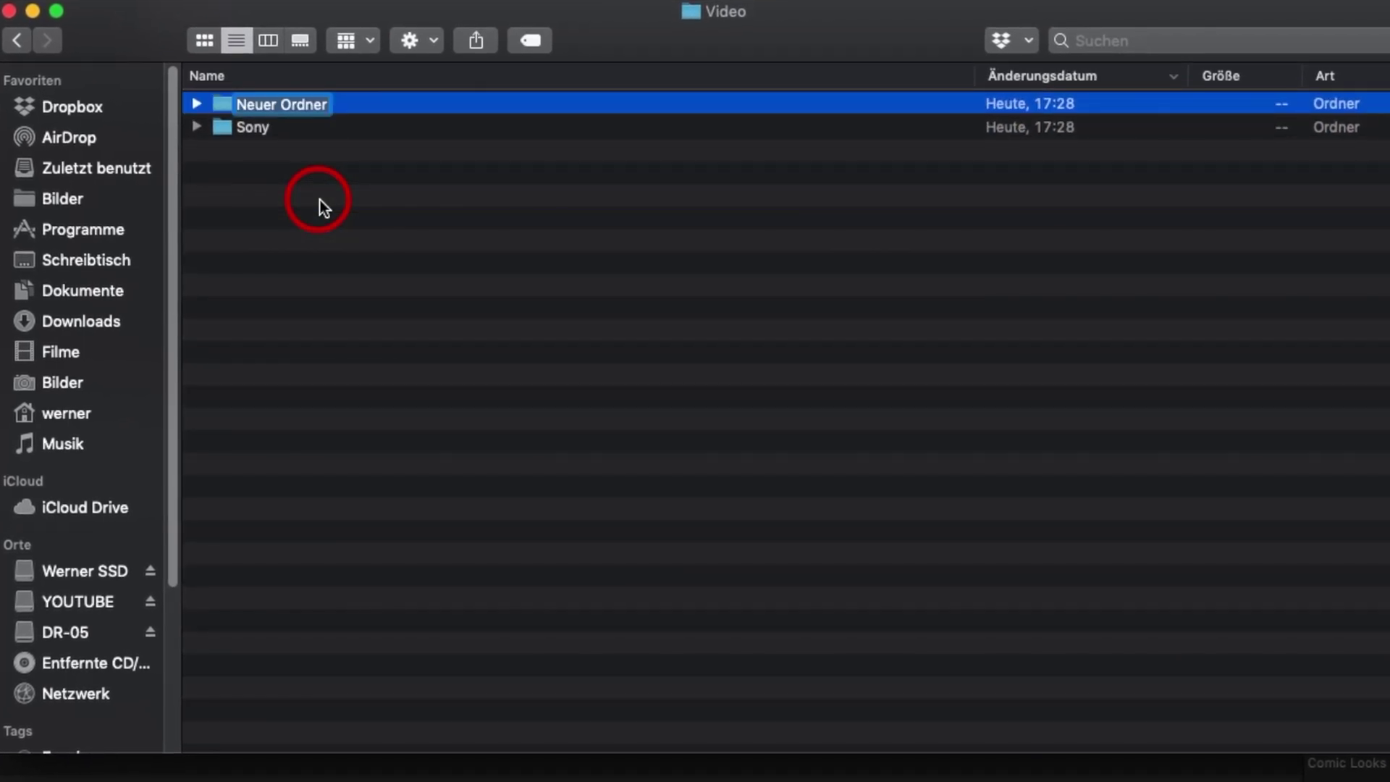
{"action": "type", "text": "Mavic"}
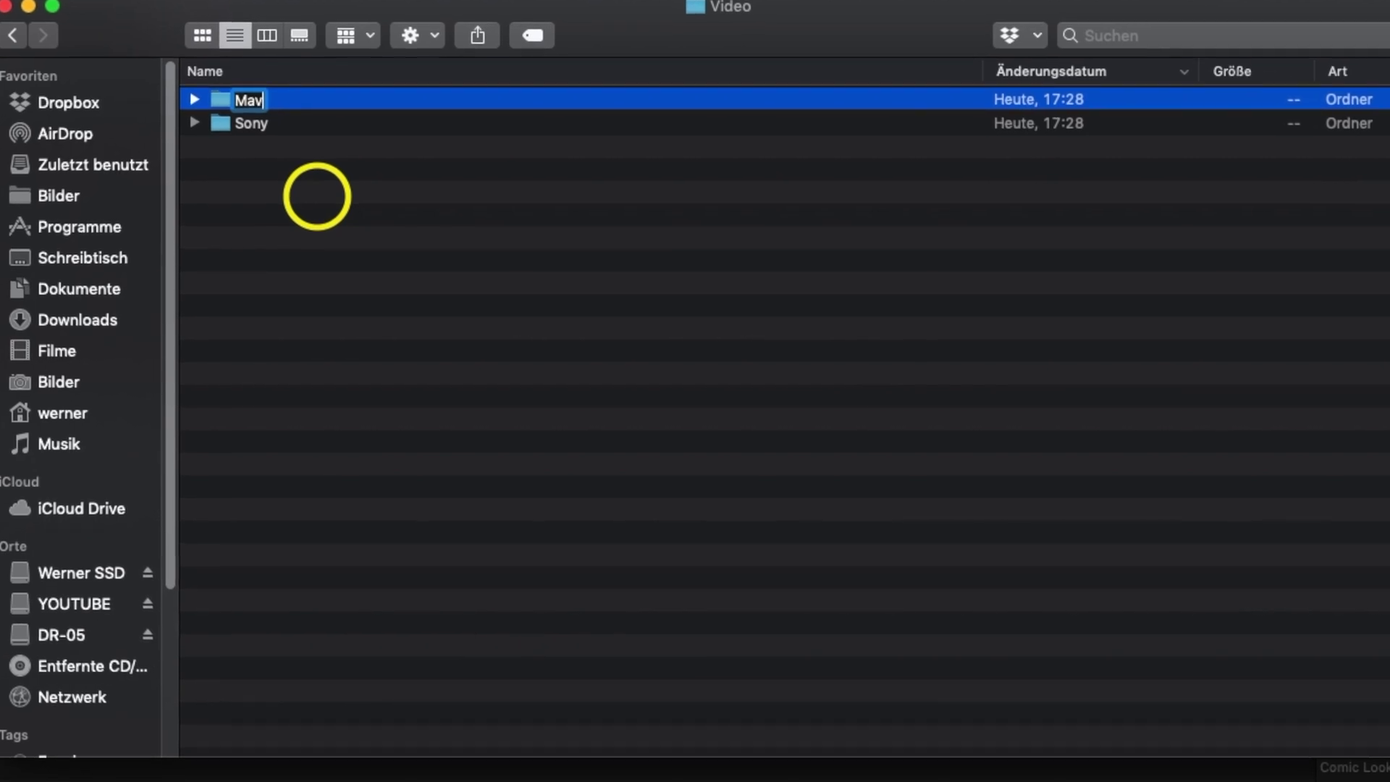
{"action": "key", "text": "Return"}
{"action": "right_click", "coordinate": [316, 195]}
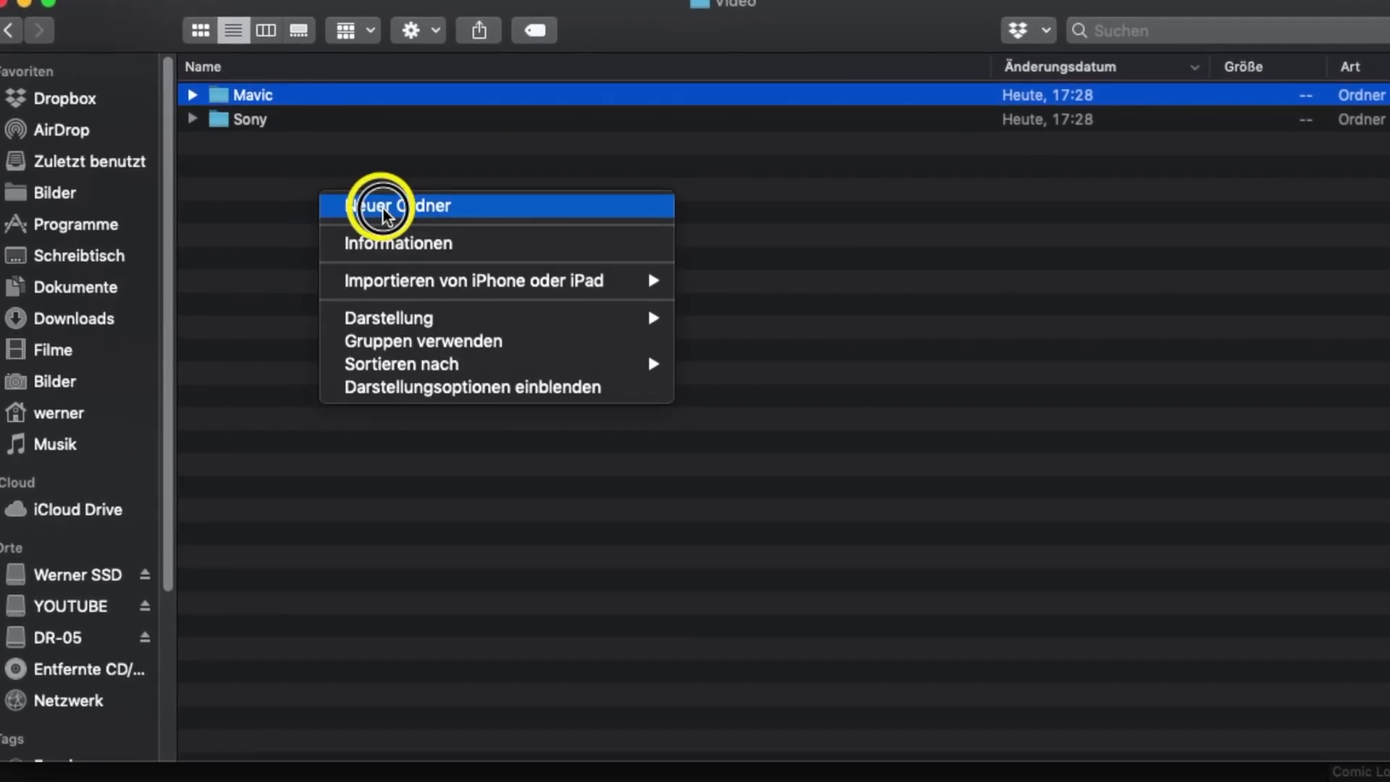
{"action": "left_click", "coordinate": [362, 209]}
{"action": "type", "text": "GoPro"}
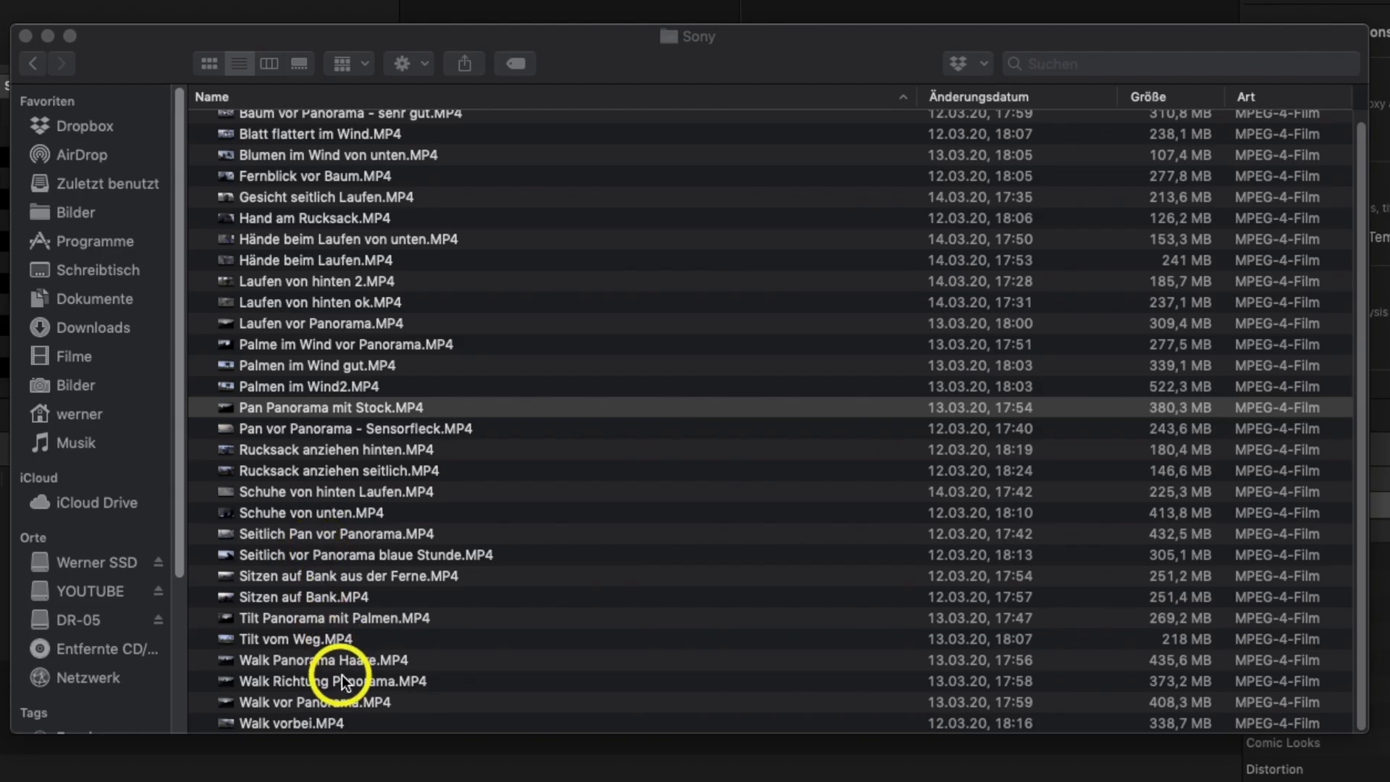
Preview Walk Richtung Panorama.MP4 and give it the Evening tag.
{"action": "double_click", "coordinate": [344, 683]}
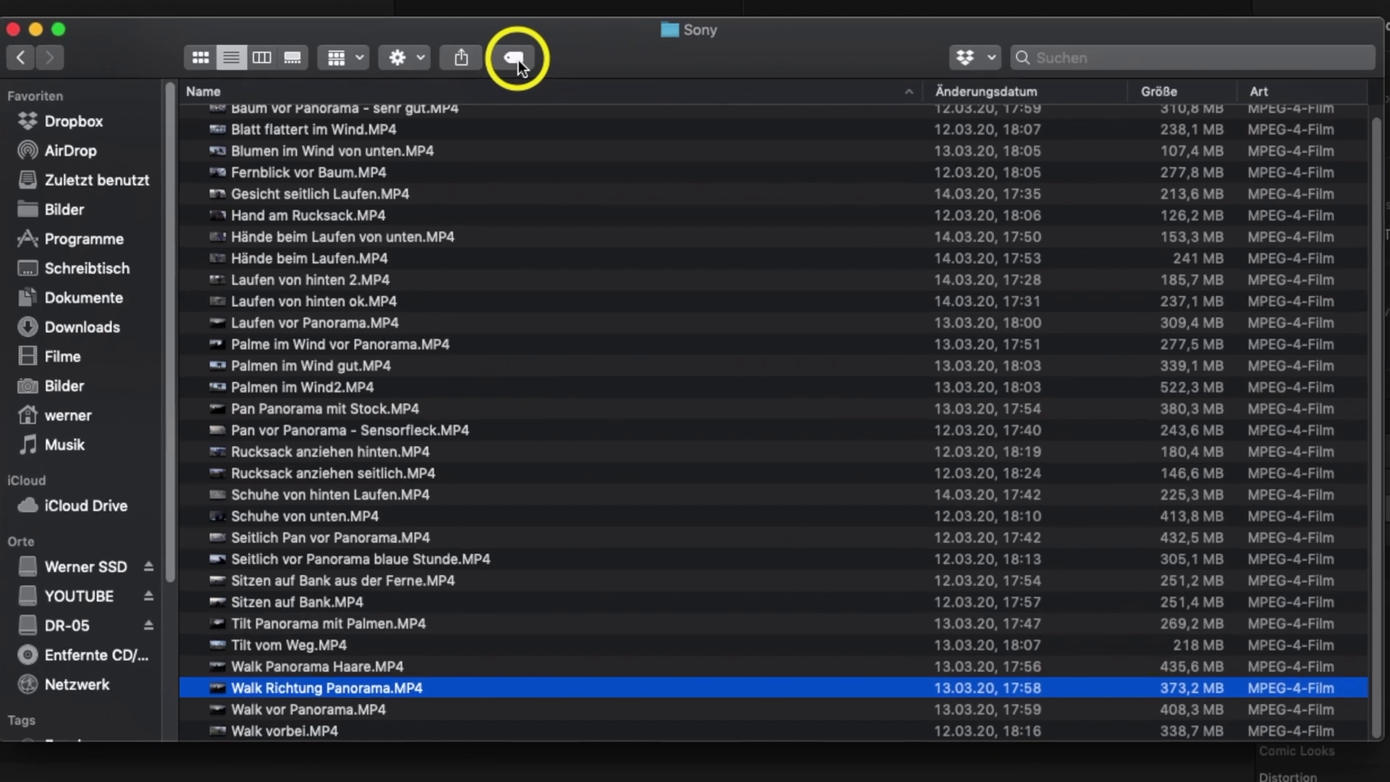
{"action": "left_click", "coordinate": [520, 65]}
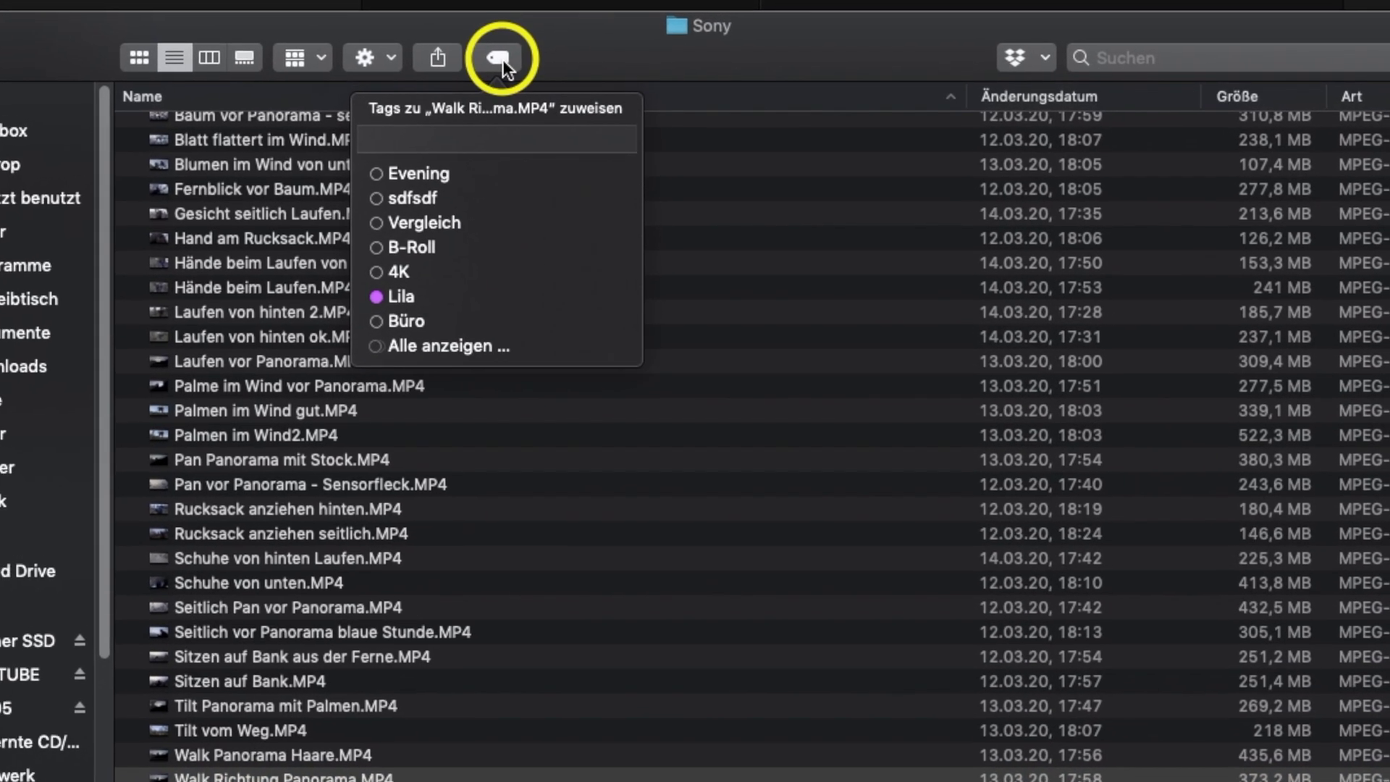
{"action": "type", "text": "evening"}
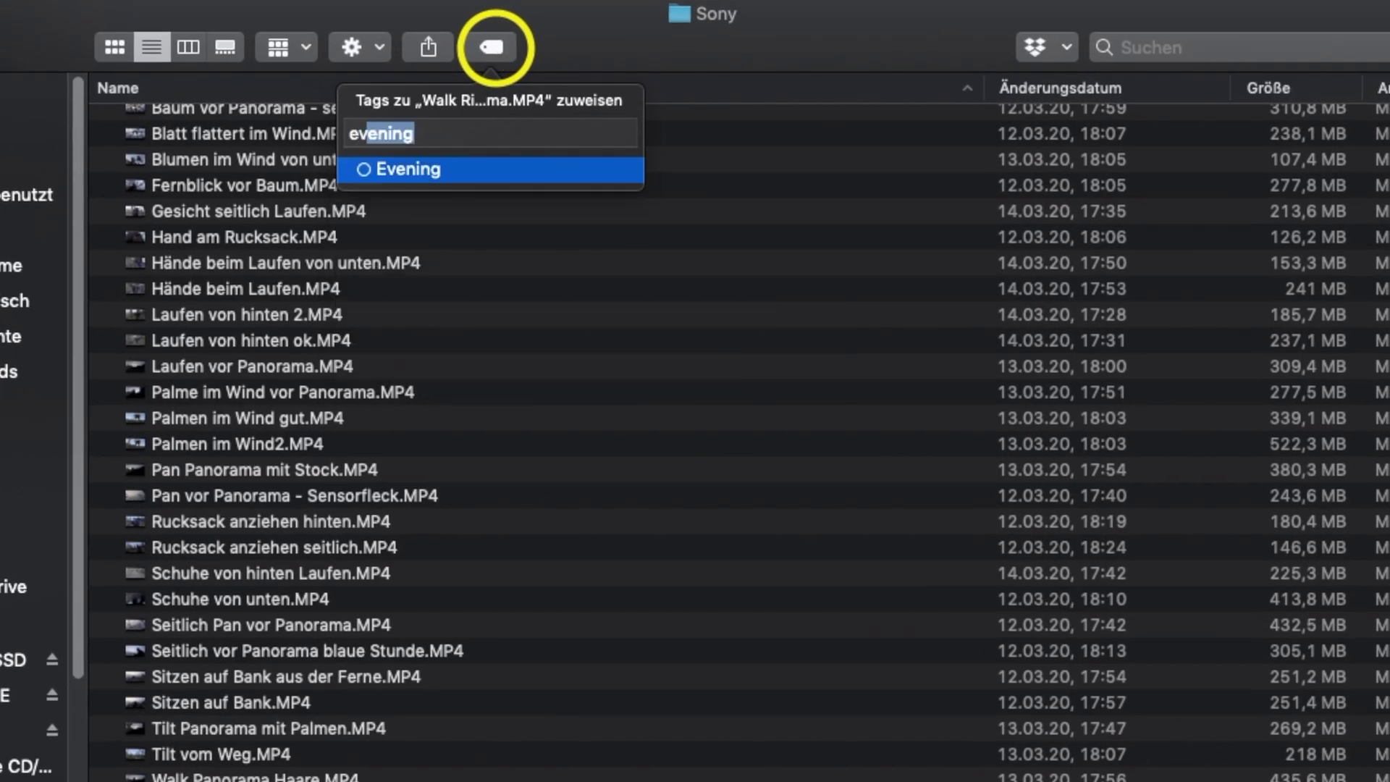
{"action": "key", "text": "Return"}
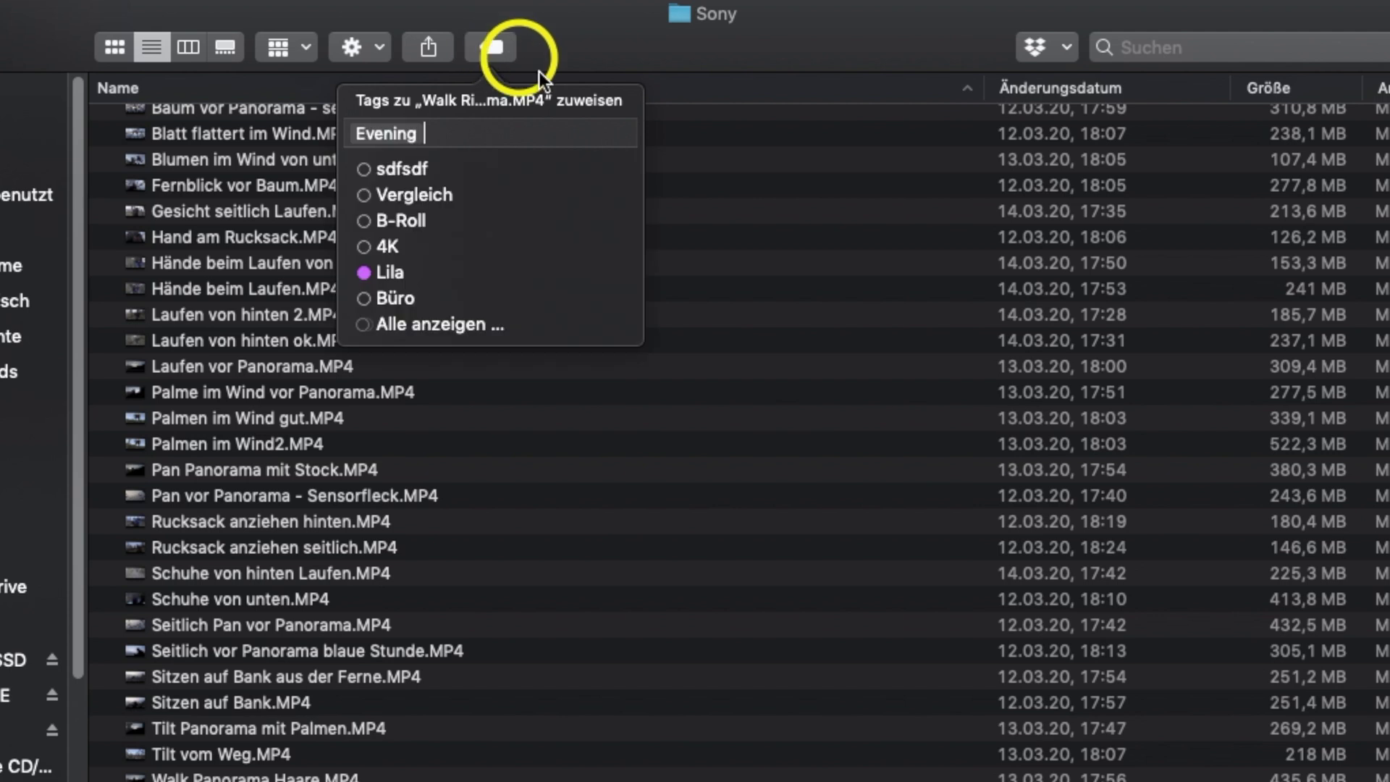
{"action": "left_click", "coordinate": [764, 56]}
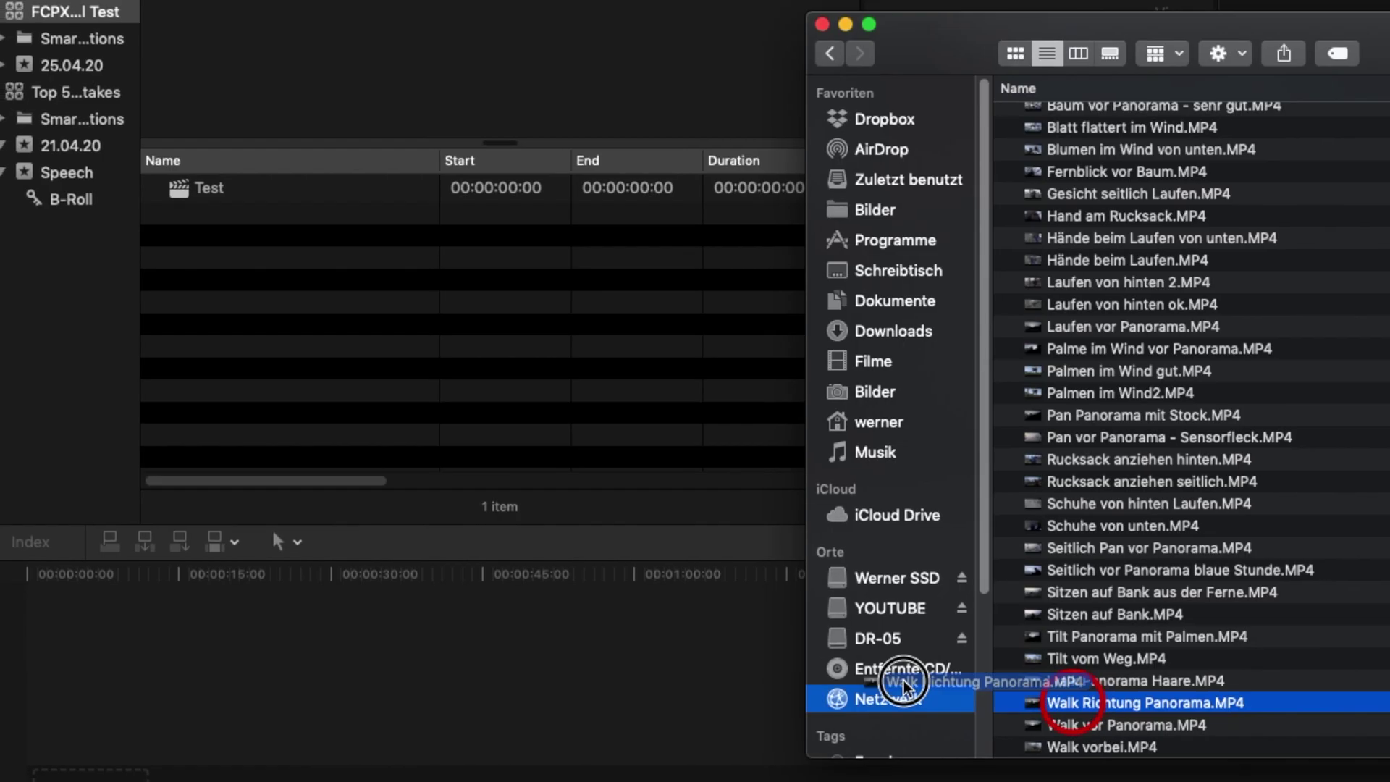
Import Walk Richtung Panorama.MP4 from Finder into the library's 25.04.20 event.
{"action": "left_click_drag", "start_coordinate": [904, 684], "coordinate": [94, 66]}
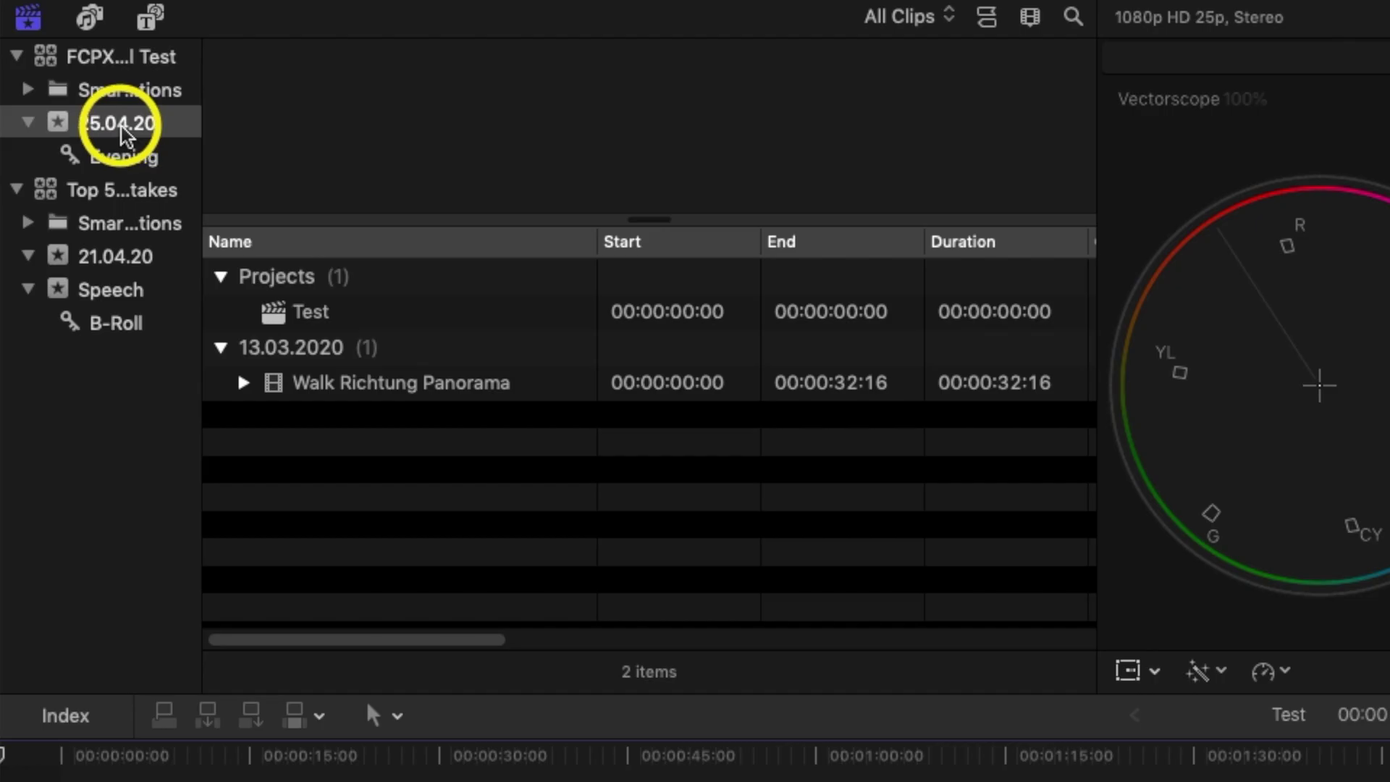
Add a keyword collection named B-Roll to the 25.04.20 event.
{"action": "right_click", "coordinate": [124, 133]}
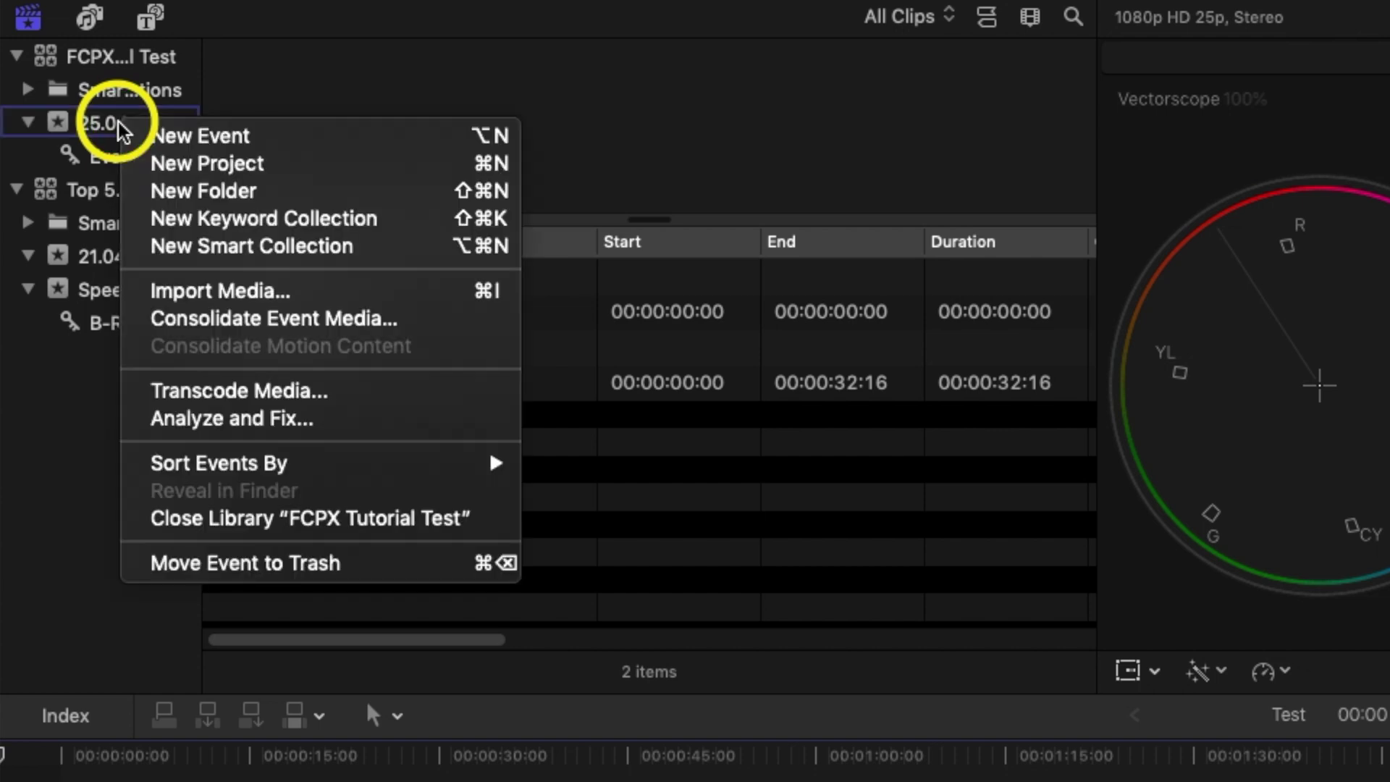
{"action": "left_click", "coordinate": [202, 222]}
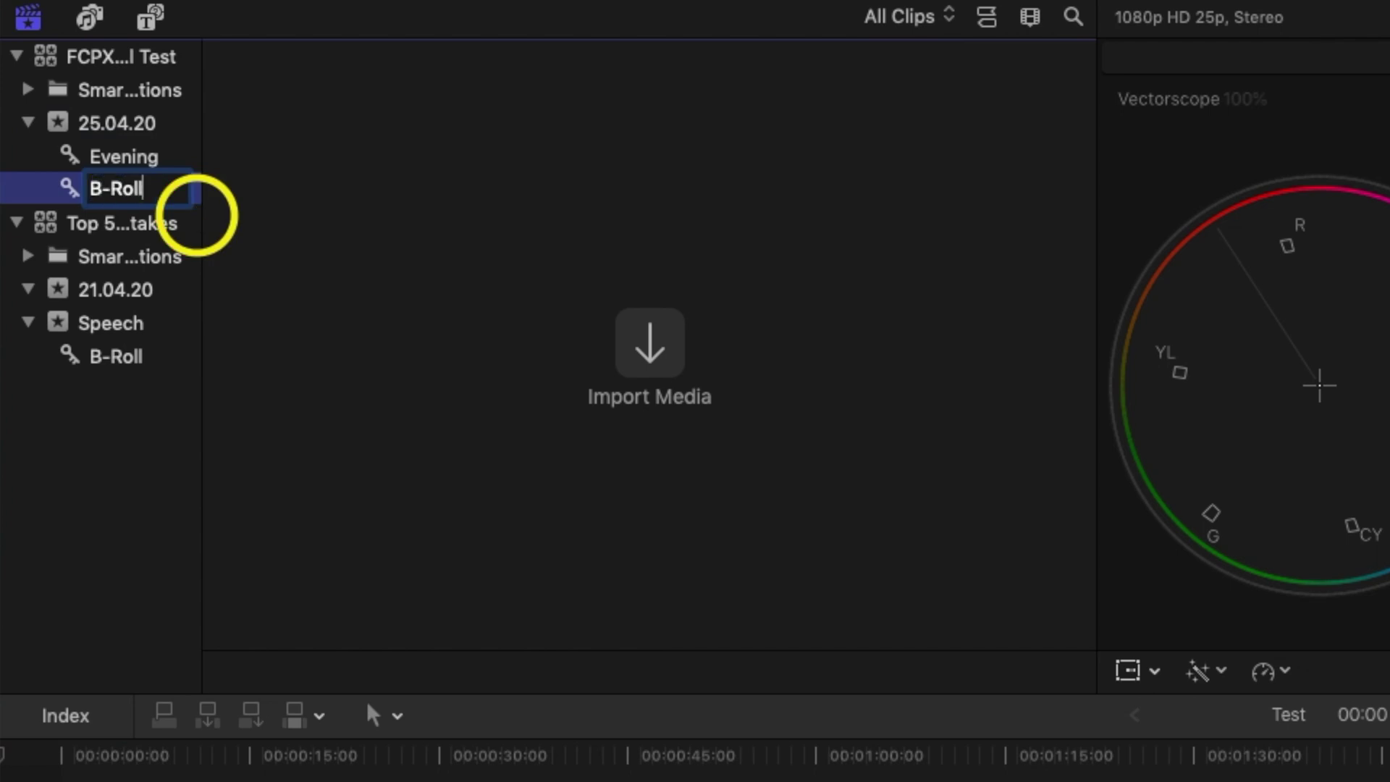
{"action": "type", "text": "B-Roll"}
{"action": "key", "text": "Return"}
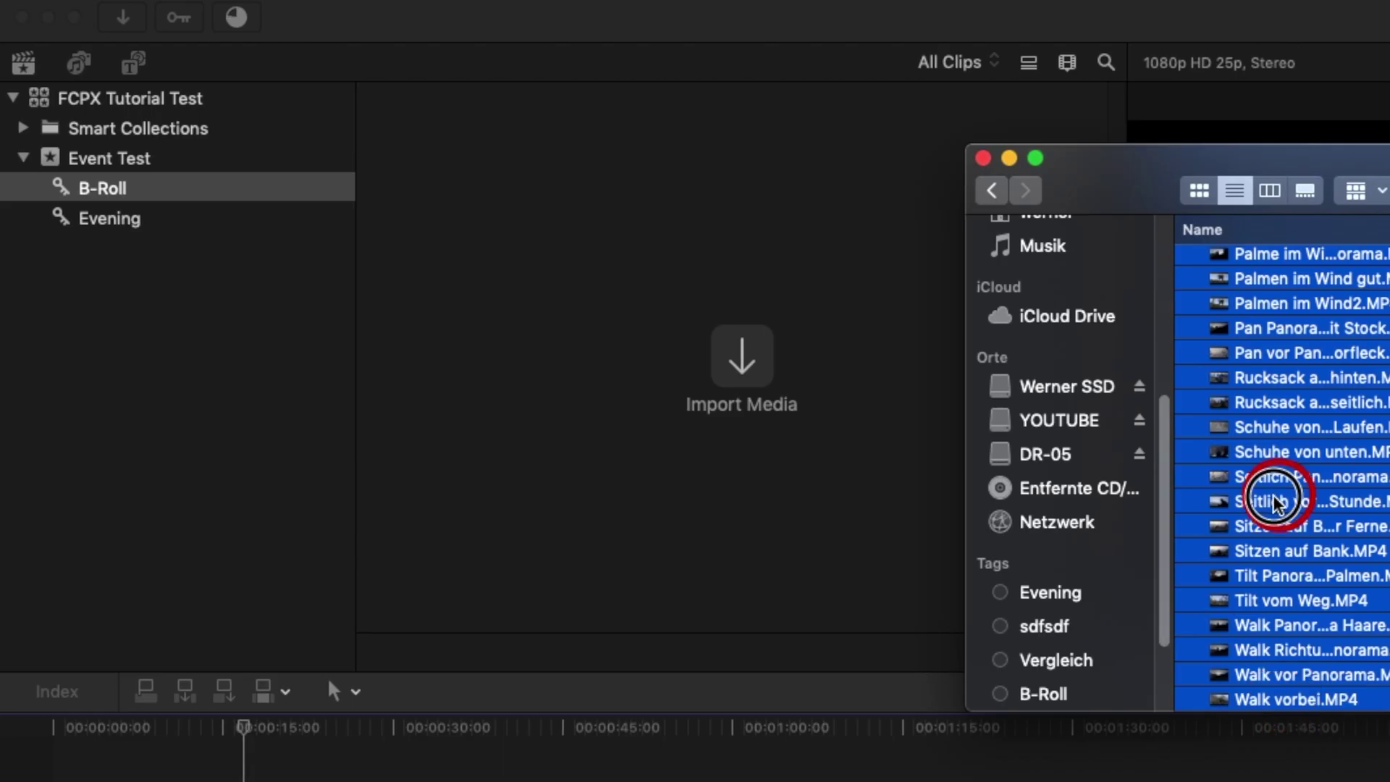
Import the 30 Finder clips into B-Roll, close Finder, and skim the Evening clip.
{"action": "left_click_drag", "start_coordinate": [1275, 502], "coordinate": [227, 193]}
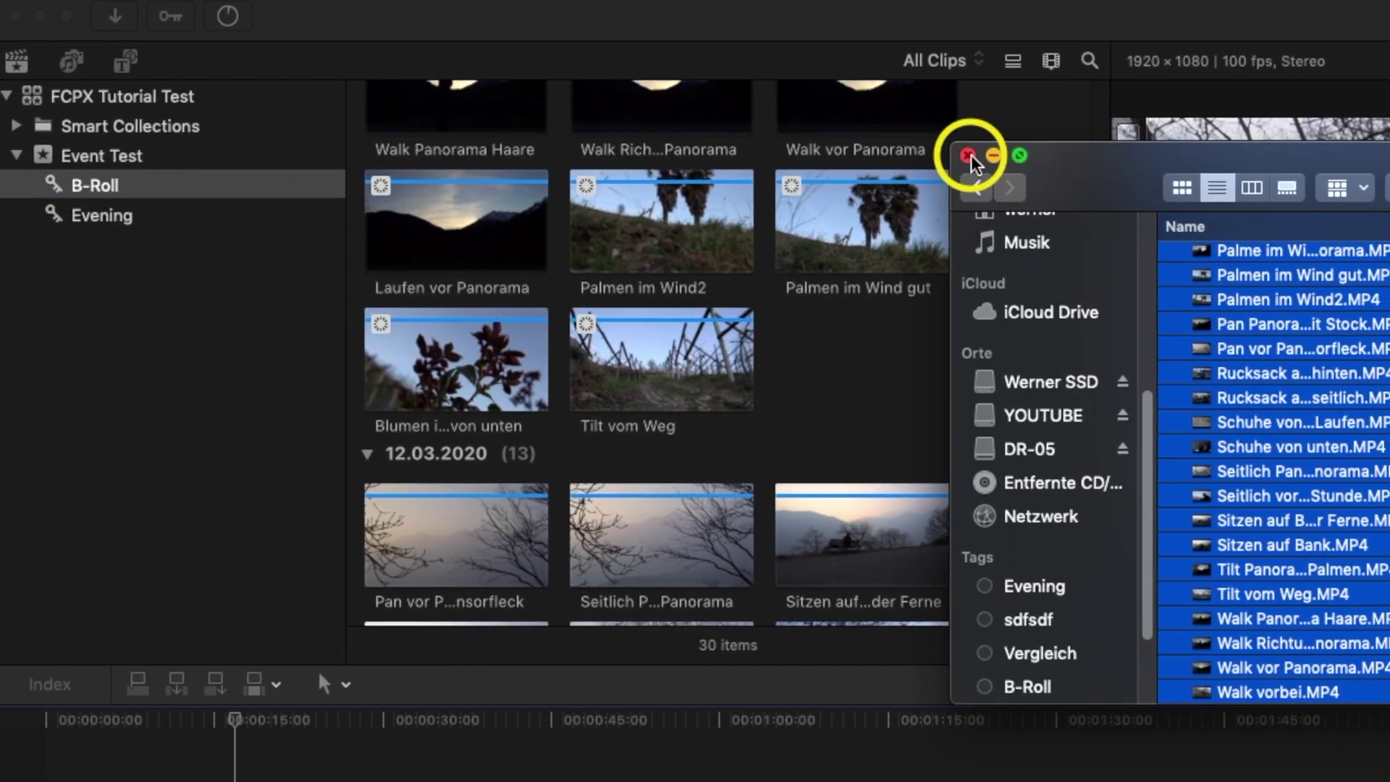
{"action": "left_click", "coordinate": [982, 158]}
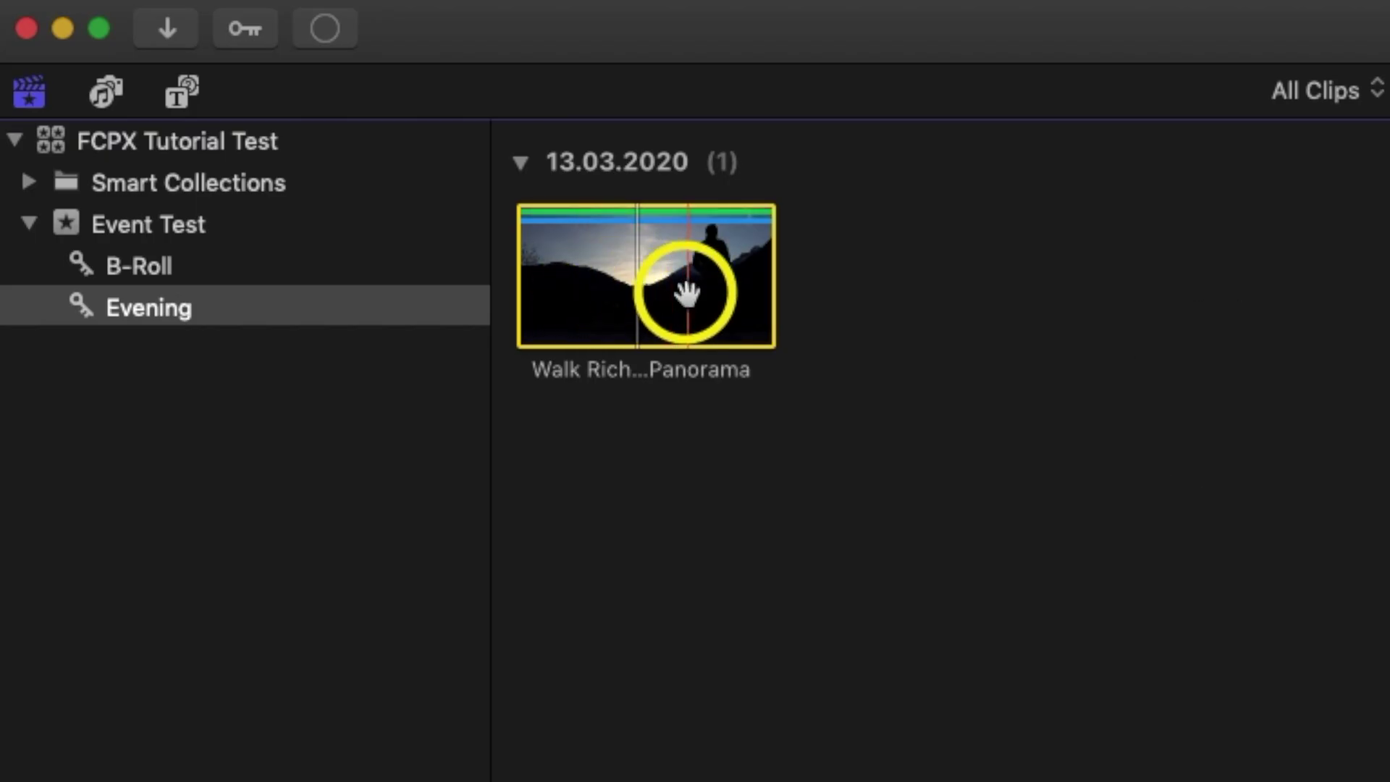
{"action": "key", "text": "Left"}
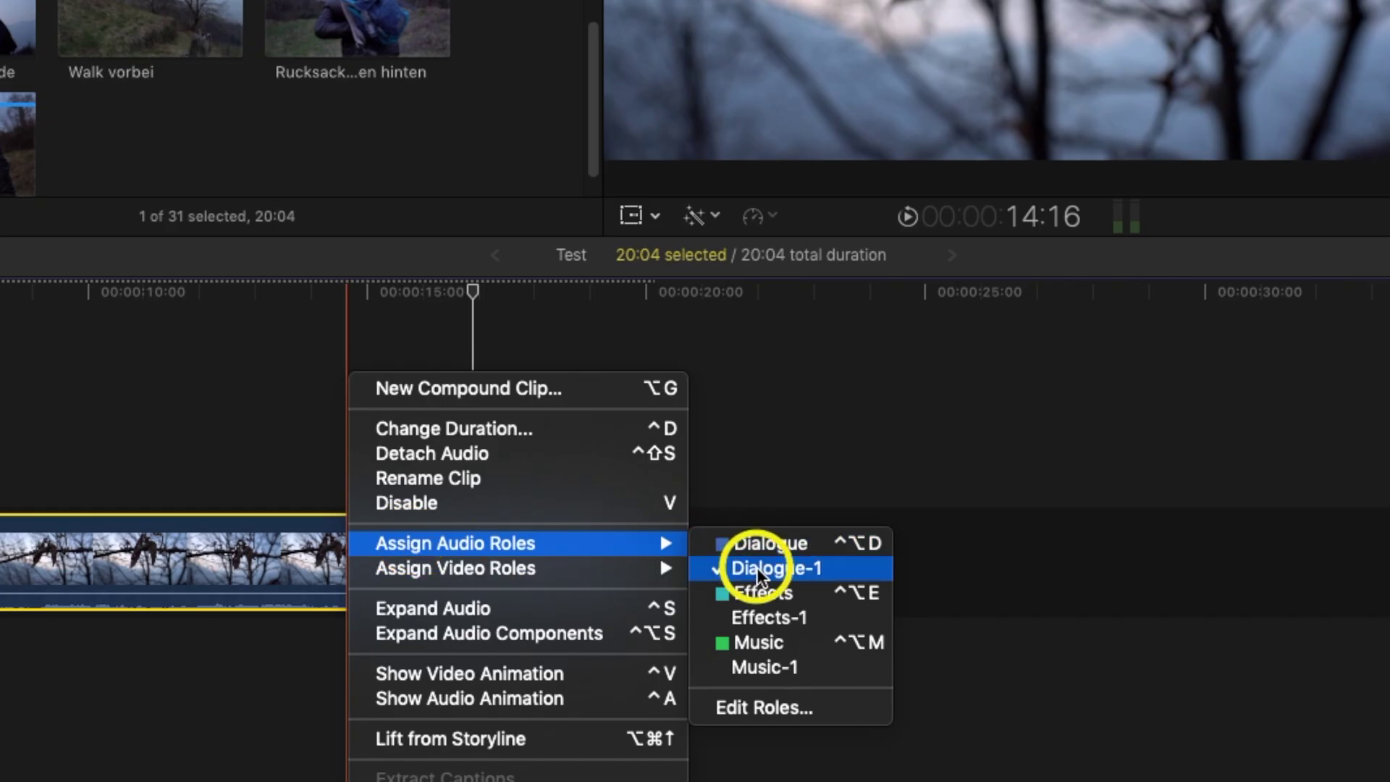
Open the Role Editor to review the Titles, Video, Dialogue, Effects and Music roles.
{"action": "mouse_move", "coordinate": [635, 572]}
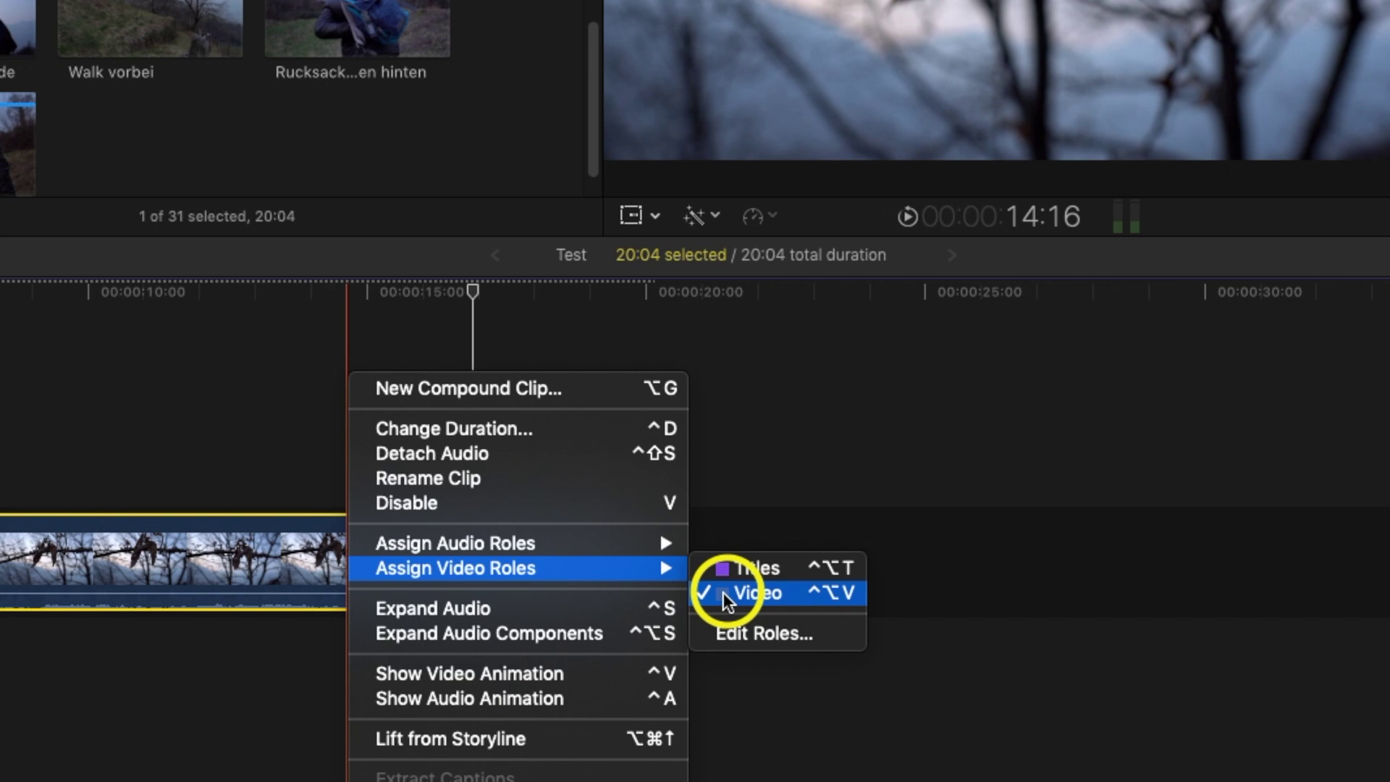
{"action": "left_click", "coordinate": [741, 632]}
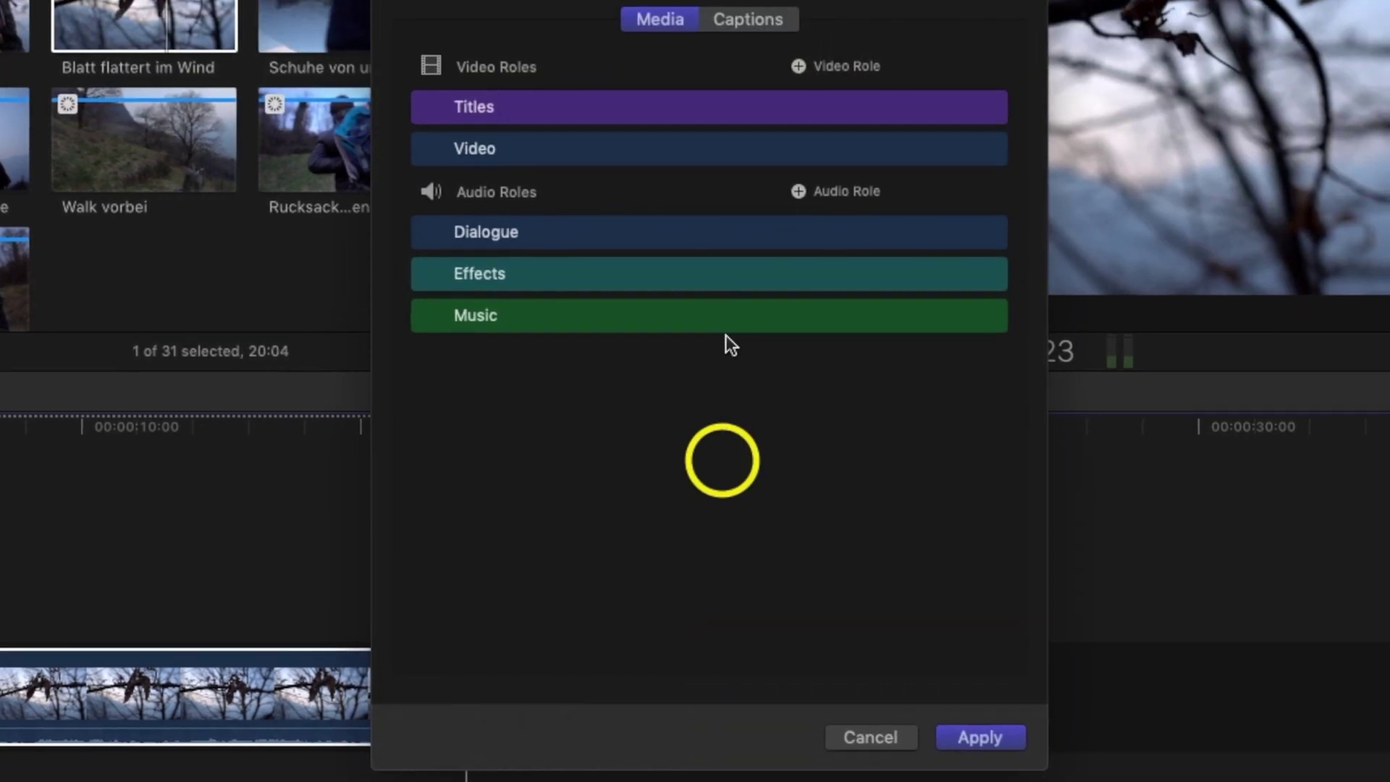
{"action": "mouse_move", "coordinate": [591, 75]}
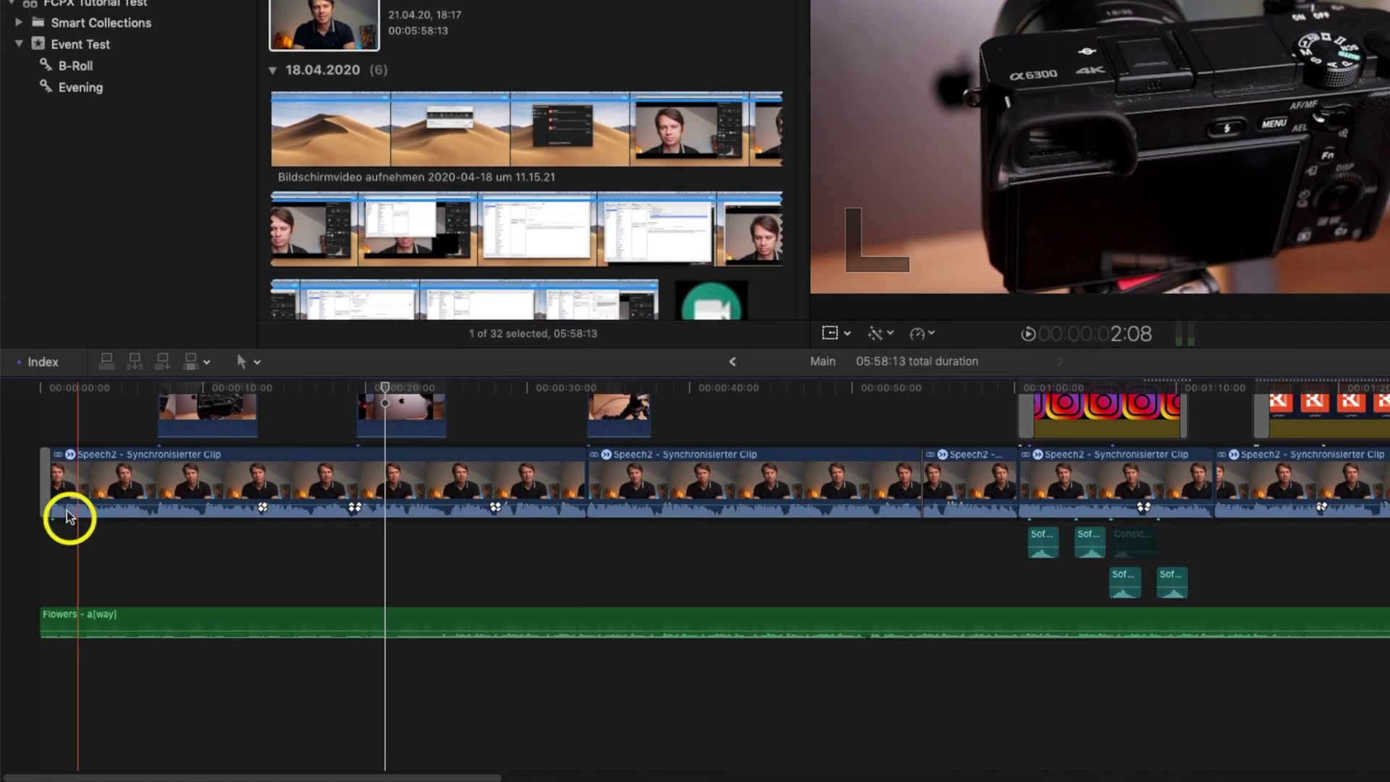
List the timeline roles and split the audio into Dialogue, Effects and Music lanes.
{"action": "left_click", "coordinate": [42, 356]}
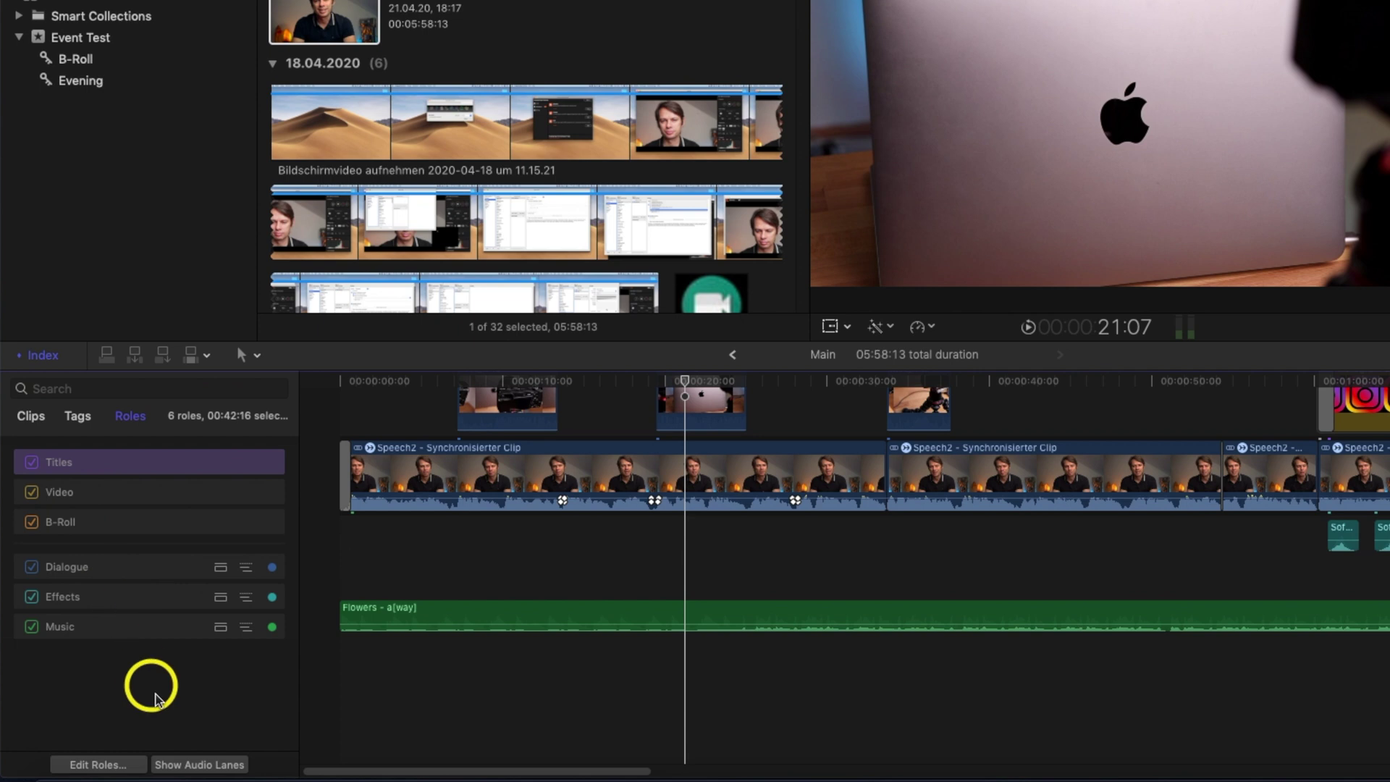
{"action": "left_click", "coordinate": [181, 765]}
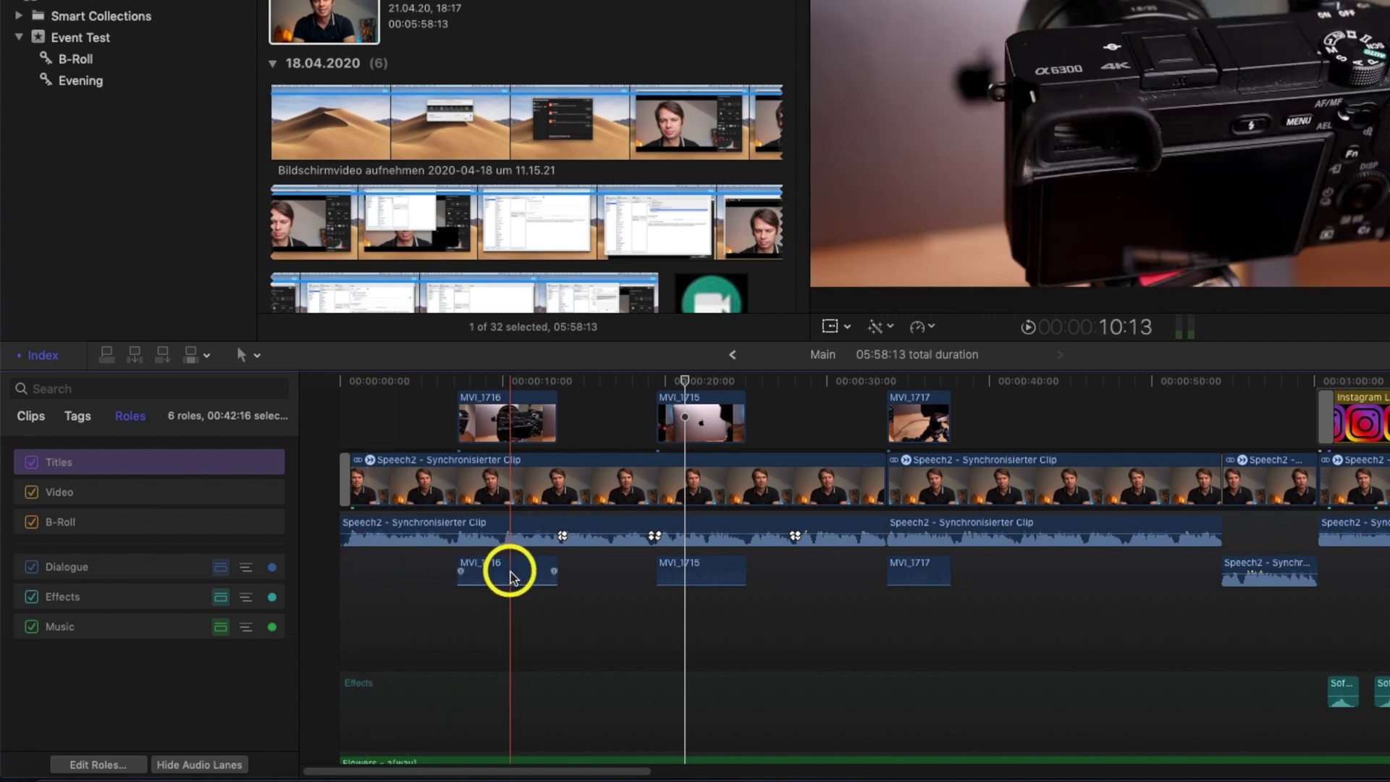
{"action": "scroll", "coordinate": [506, 568], "scroll_direction": "down", "scroll_amount": 3}
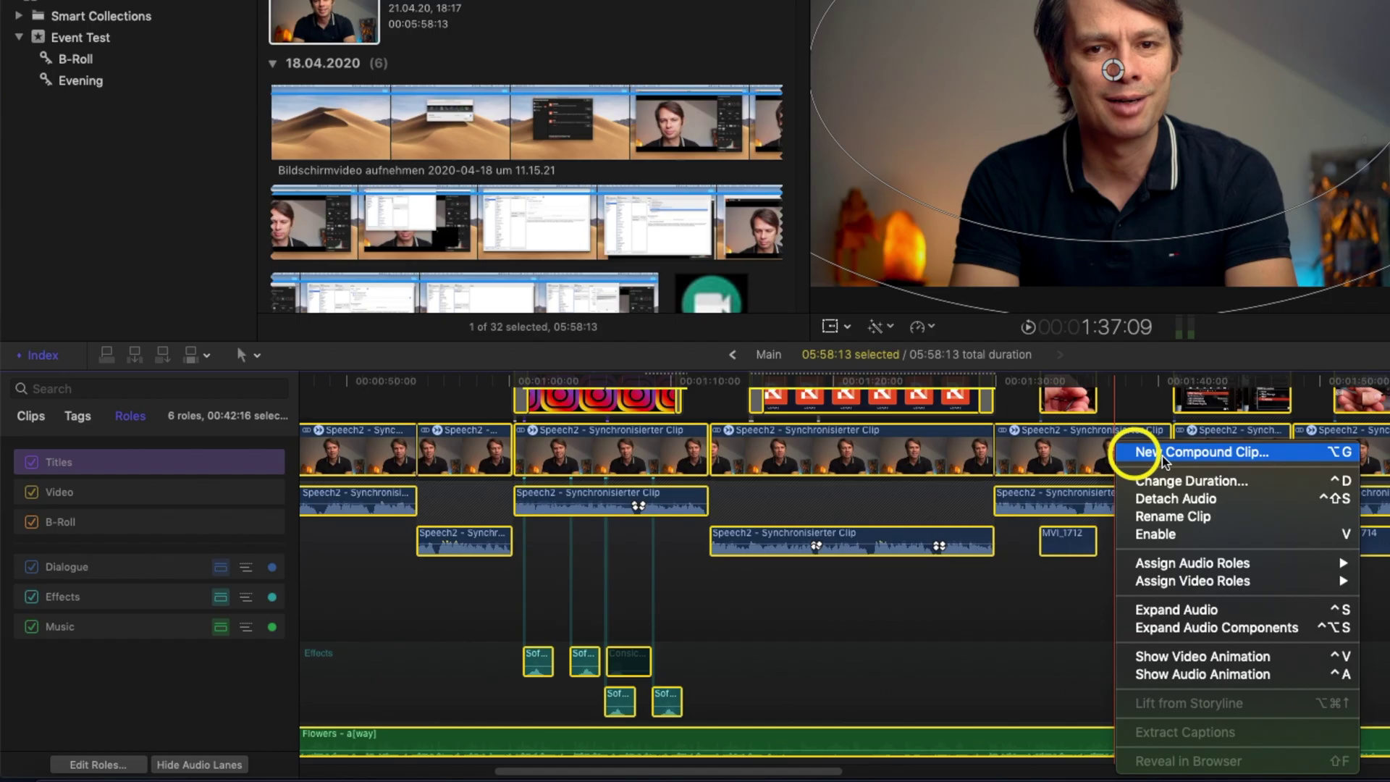
{"action": "left_click", "coordinate": [1164, 458]}
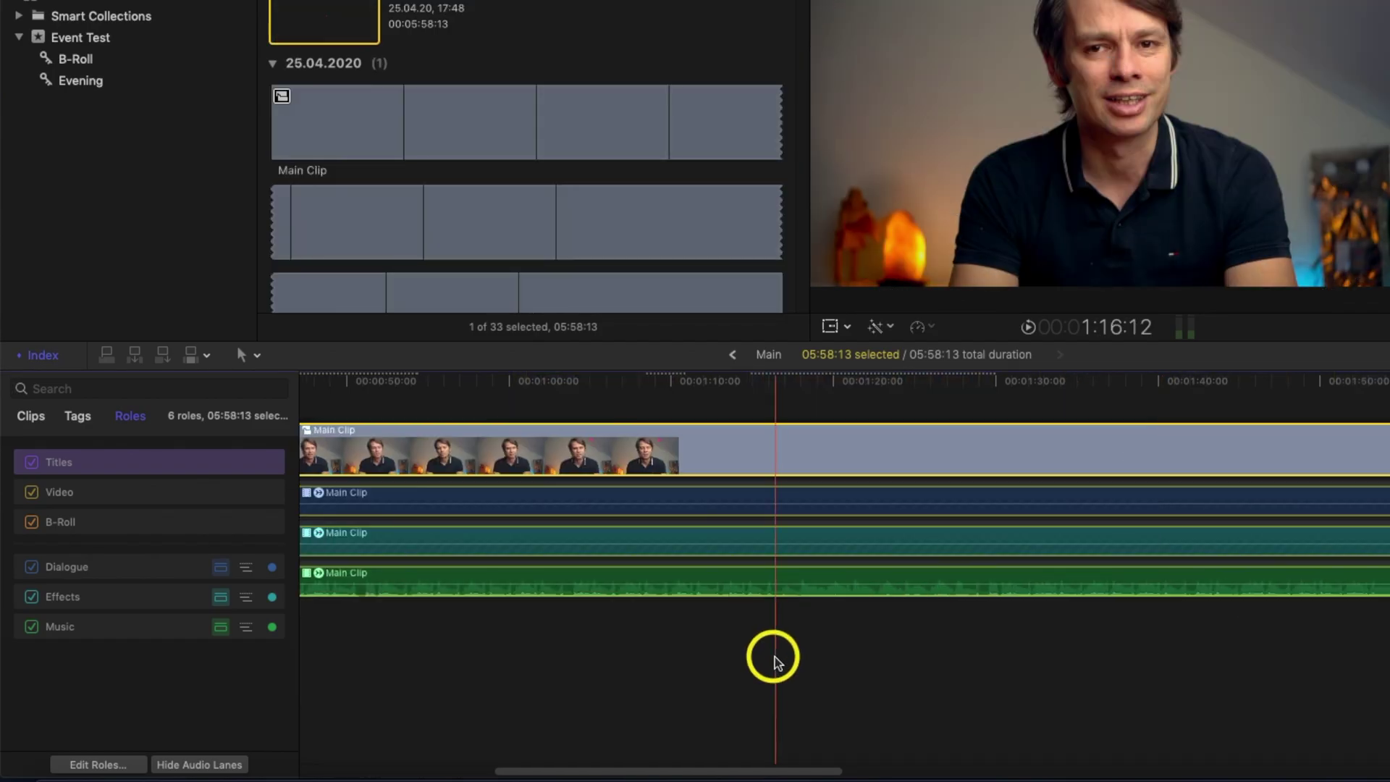
{"action": "left_click_drag", "start_coordinate": [666, 772], "coordinate": [409, 773]}
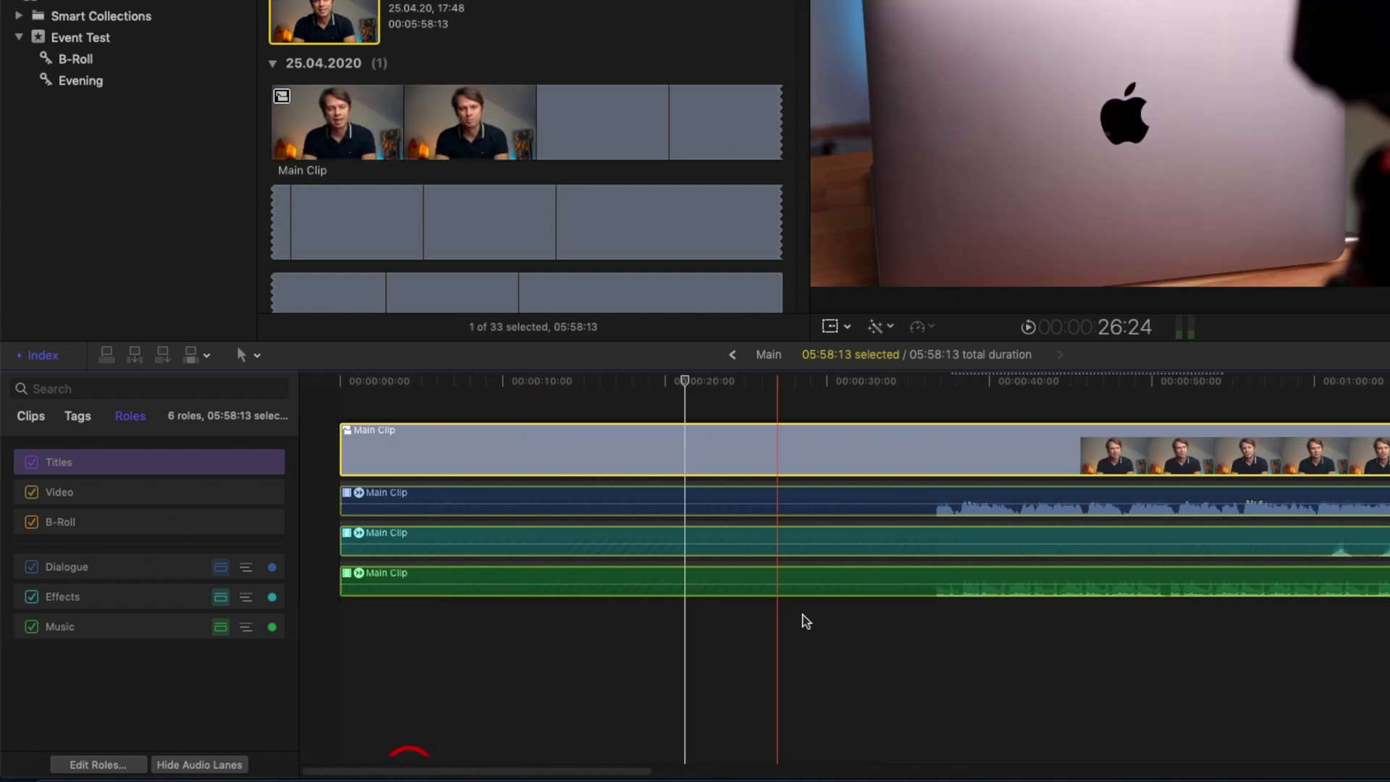
{"action": "left_click", "coordinate": [804, 619]}
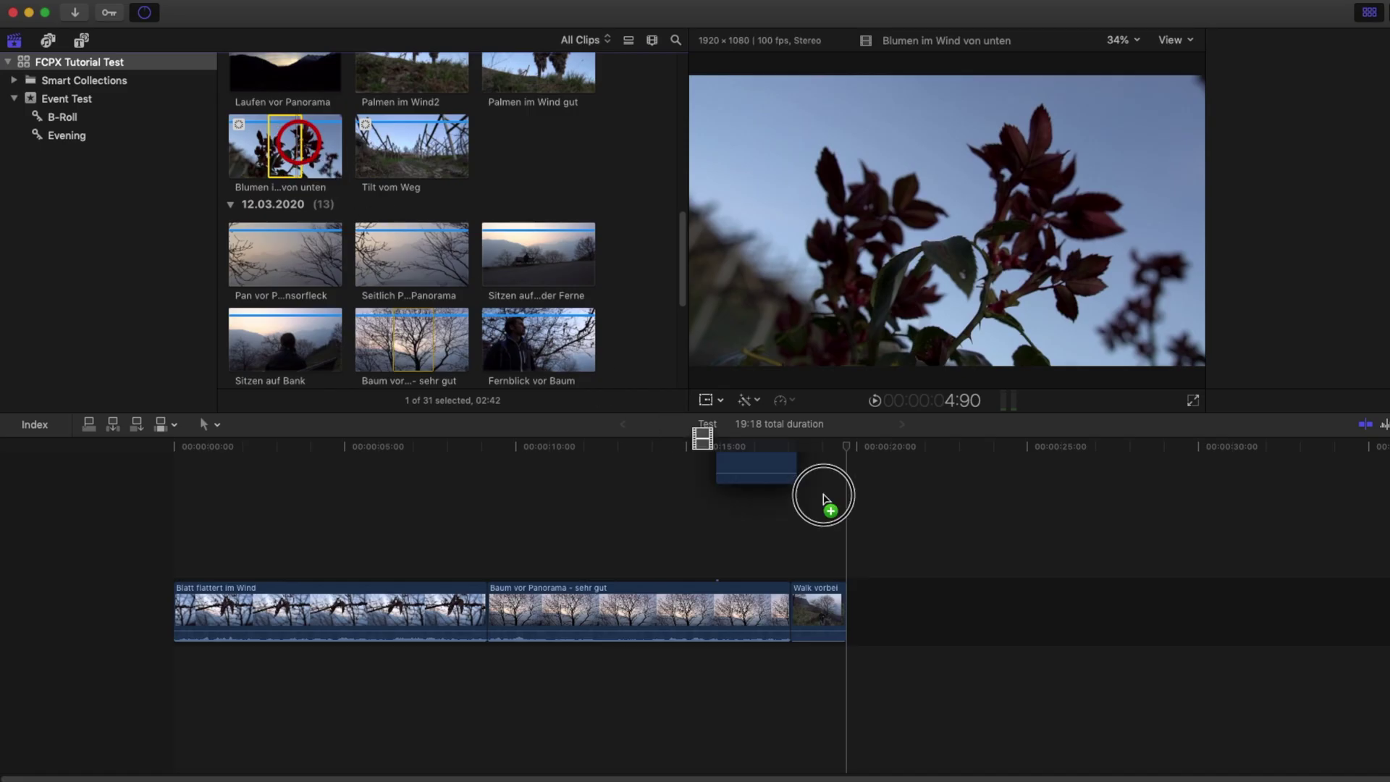
Place Blumen im Wind von unten after Walk vorbei at the end of the 22:03 timeline.
{"action": "left_click_drag", "start_coordinate": [824, 496], "coordinate": [930, 581]}
{"action": "left_click_drag", "start_coordinate": [929, 582], "coordinate": [1040, 599]}
{"action": "key", "text": "super+4"}
{"action": "left_click_drag", "start_coordinate": [889, 607], "coordinate": [1005, 614]}
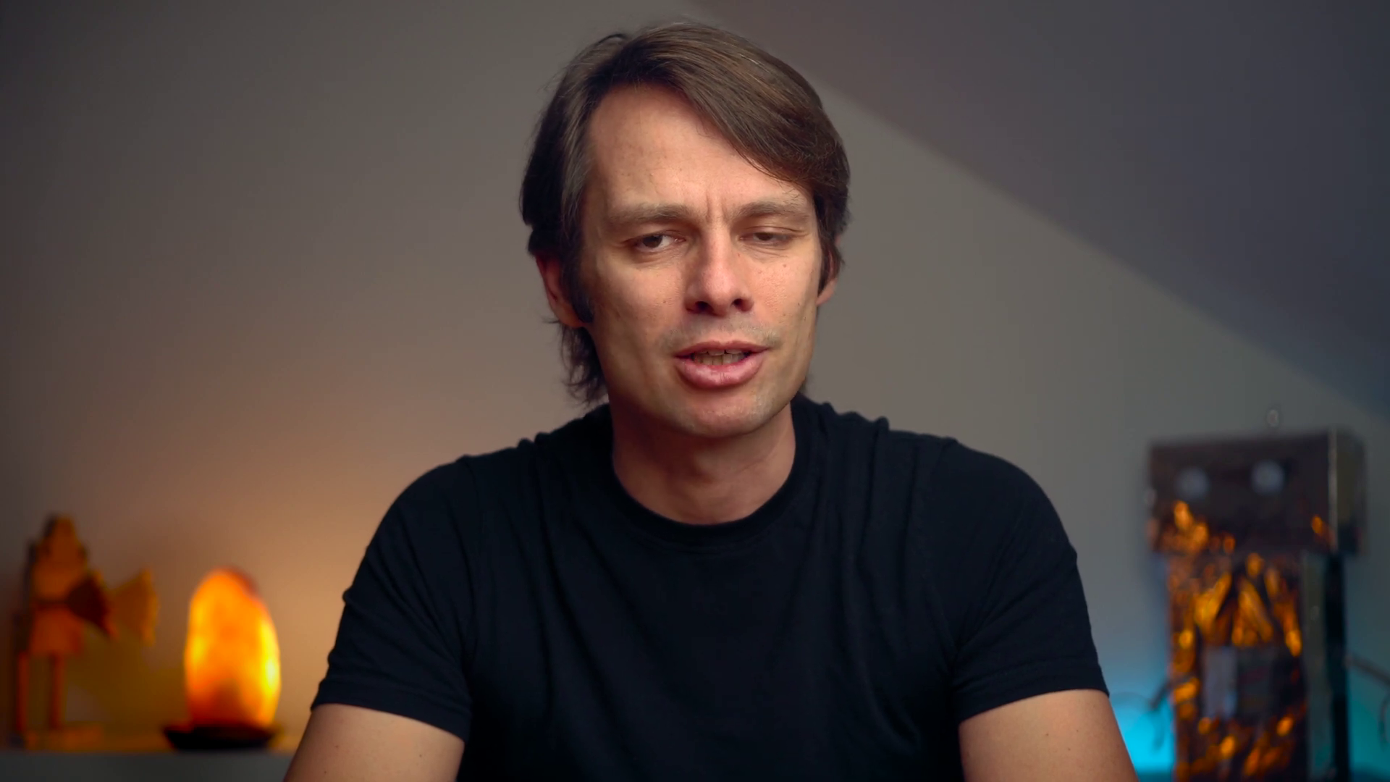
{"action": "left_click", "coordinate": [632, 618]}
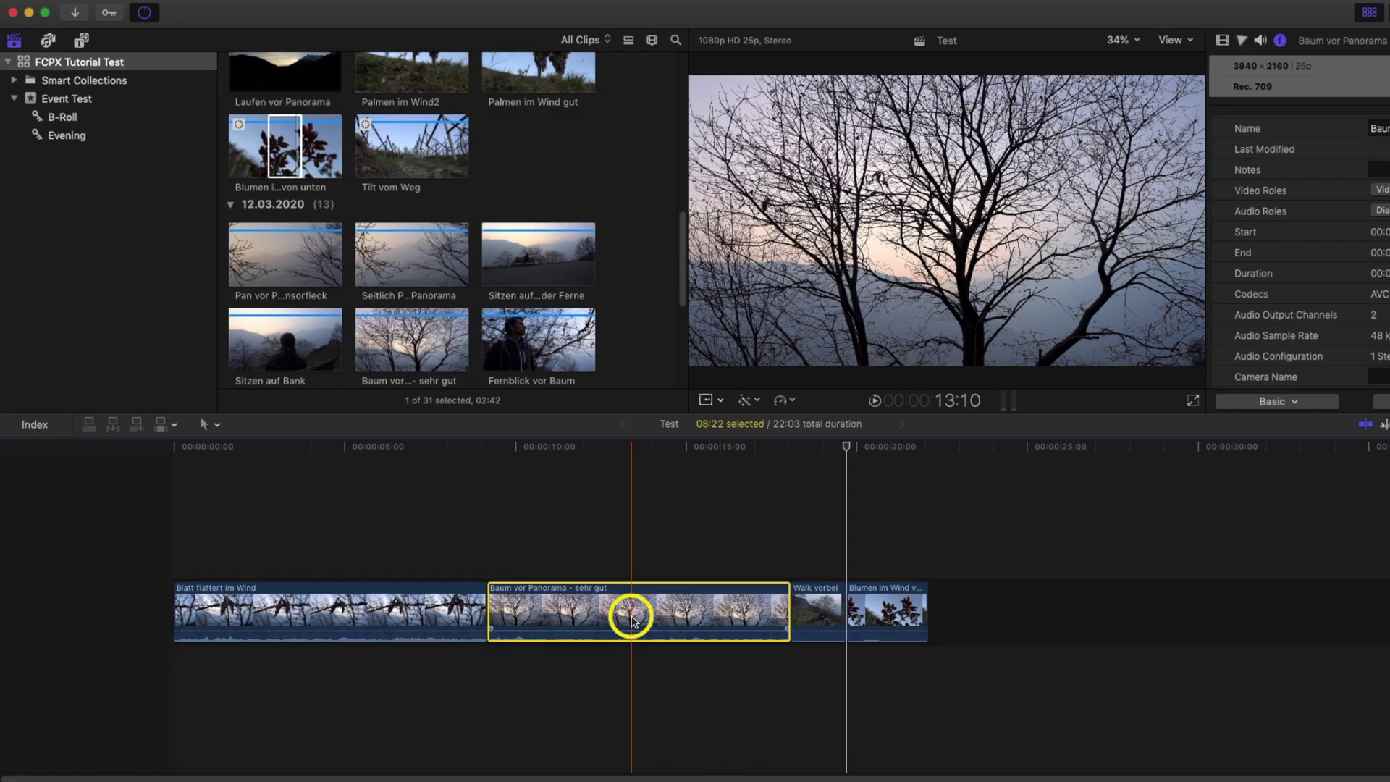
Ripple-delete Baum vor Panorama - sehr gut, shortening the timeline to 13:06.
{"action": "key", "text": "Delete"}
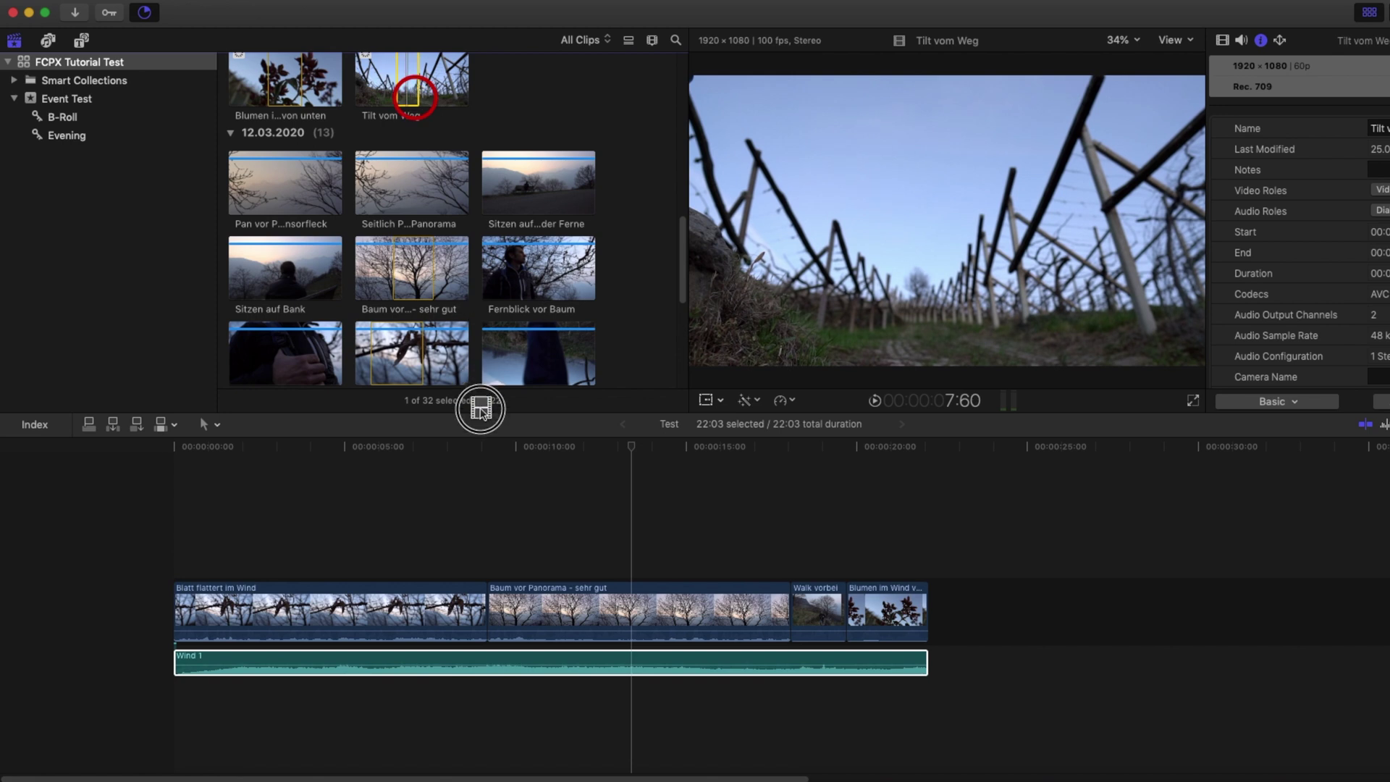
Add Tilt vom Weg to the storyline and move Blatt flattert im Wind to the end.
{"action": "left_click_drag", "start_coordinate": [481, 409], "coordinate": [285, 528]}
{"action": "left_click_drag", "start_coordinate": [367, 608], "coordinate": [1083, 584]}
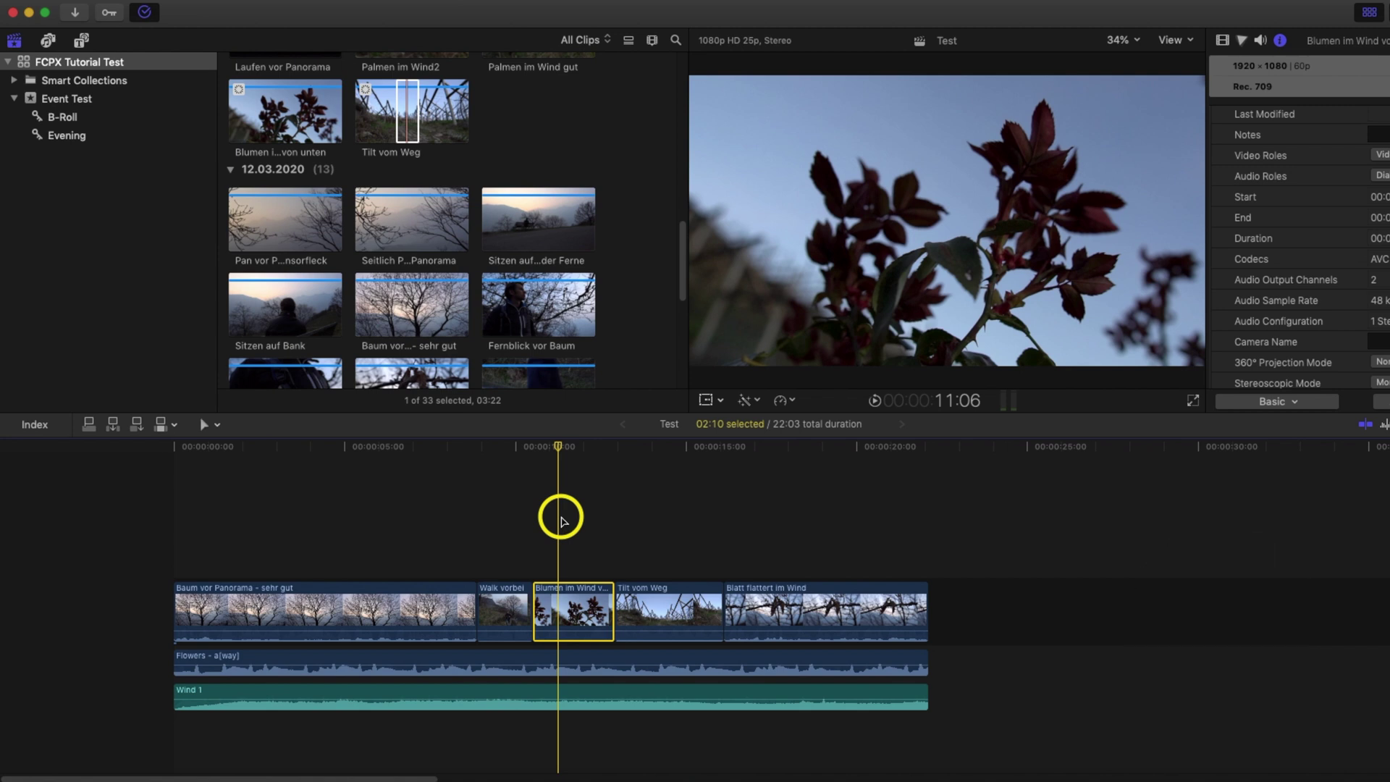
{"action": "mouse_move", "coordinate": [532, 603]}
{"action": "left_mouse_down"}
{"action": "mouse_move", "coordinate": [499, 606]}
{"action": "mouse_move", "coordinate": [512, 599]}
{"action": "left_mouse_up"}
{"action": "left_click_drag", "start_coordinate": [598, 583], "coordinate": [970, 599]}
{"action": "left_click_drag", "start_coordinate": [722, 612], "coordinate": [667, 612]}
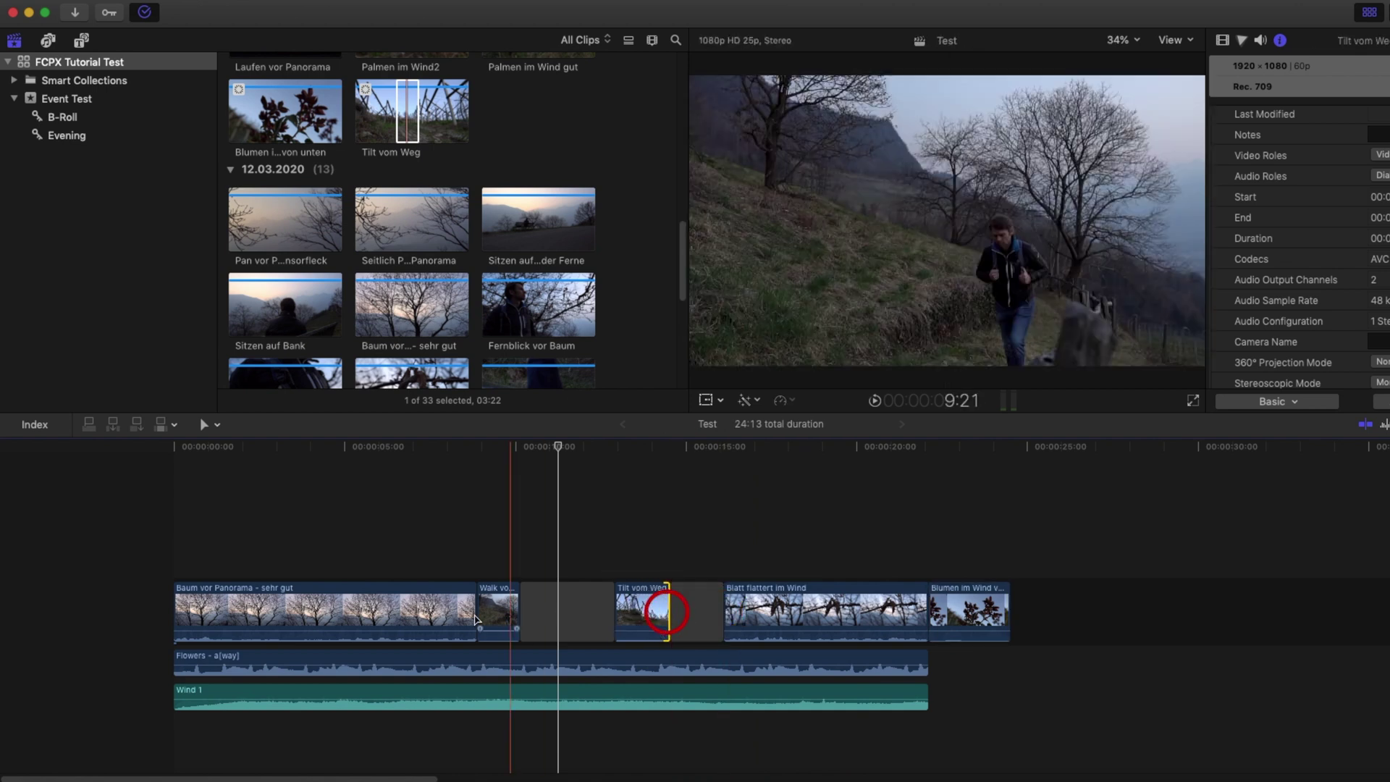
{"action": "left_click_drag", "start_coordinate": [470, 612], "coordinate": [358, 612]}
{"action": "left_click", "coordinate": [1167, 557]}
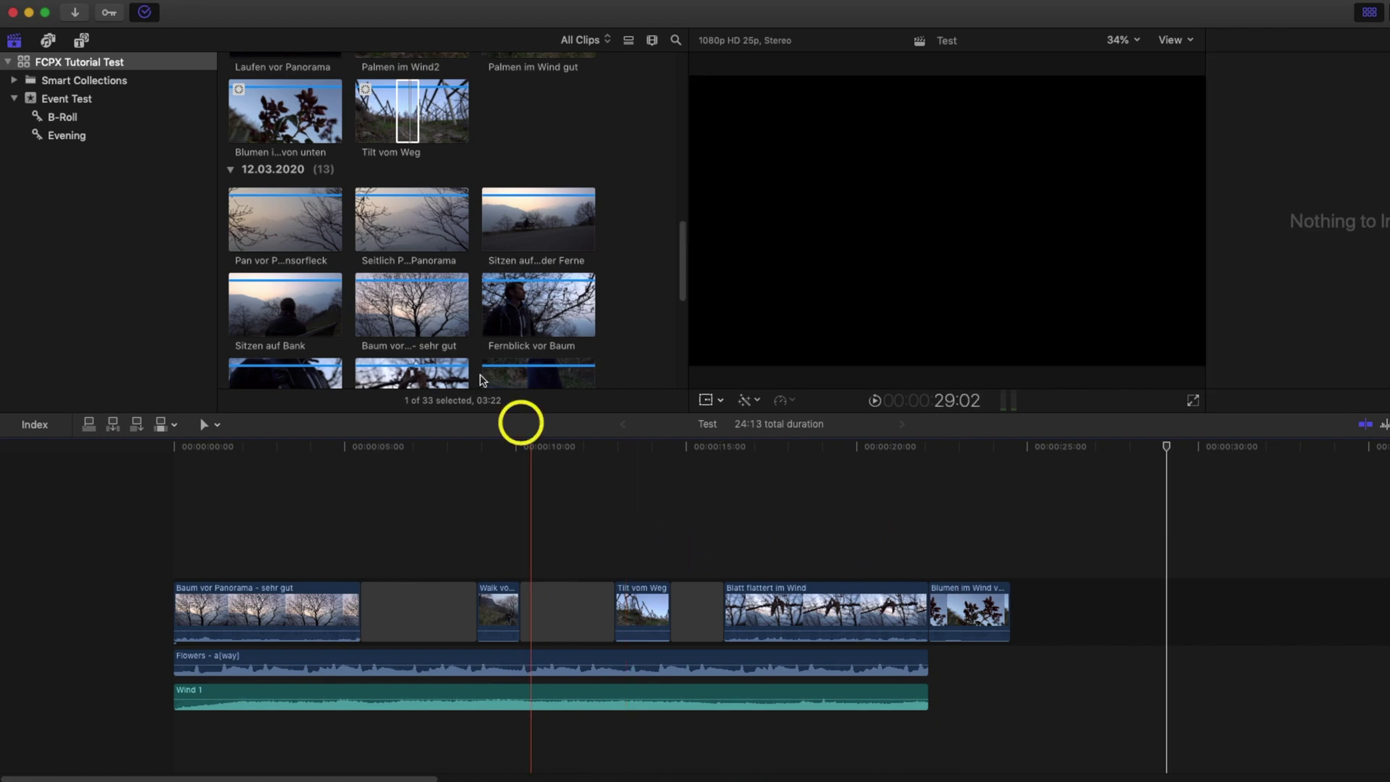
{"action": "left_click_drag", "start_coordinate": [410, 128], "coordinate": [1273, 609]}
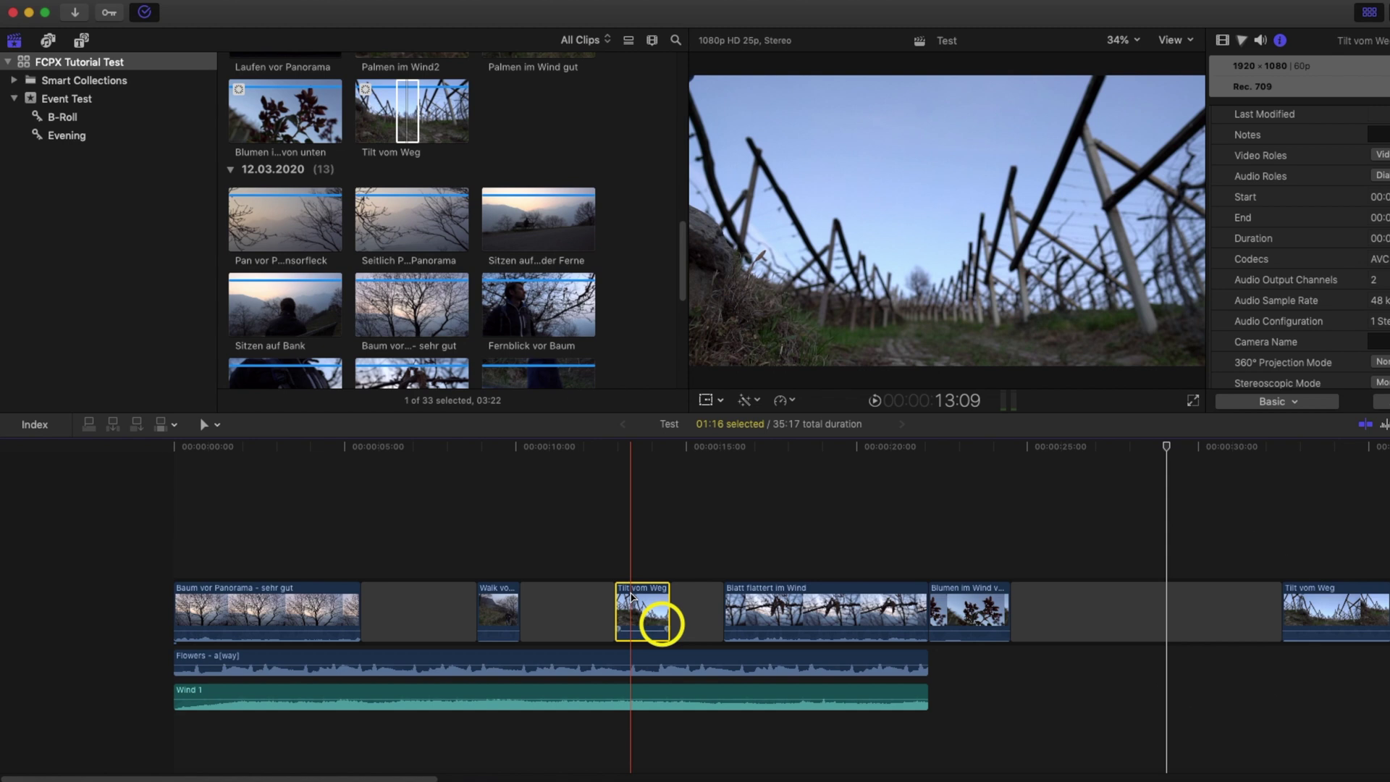
{"action": "key", "text": "Delete"}
{"action": "left_click", "coordinate": [846, 609]}
{"action": "key", "text": "Delete"}
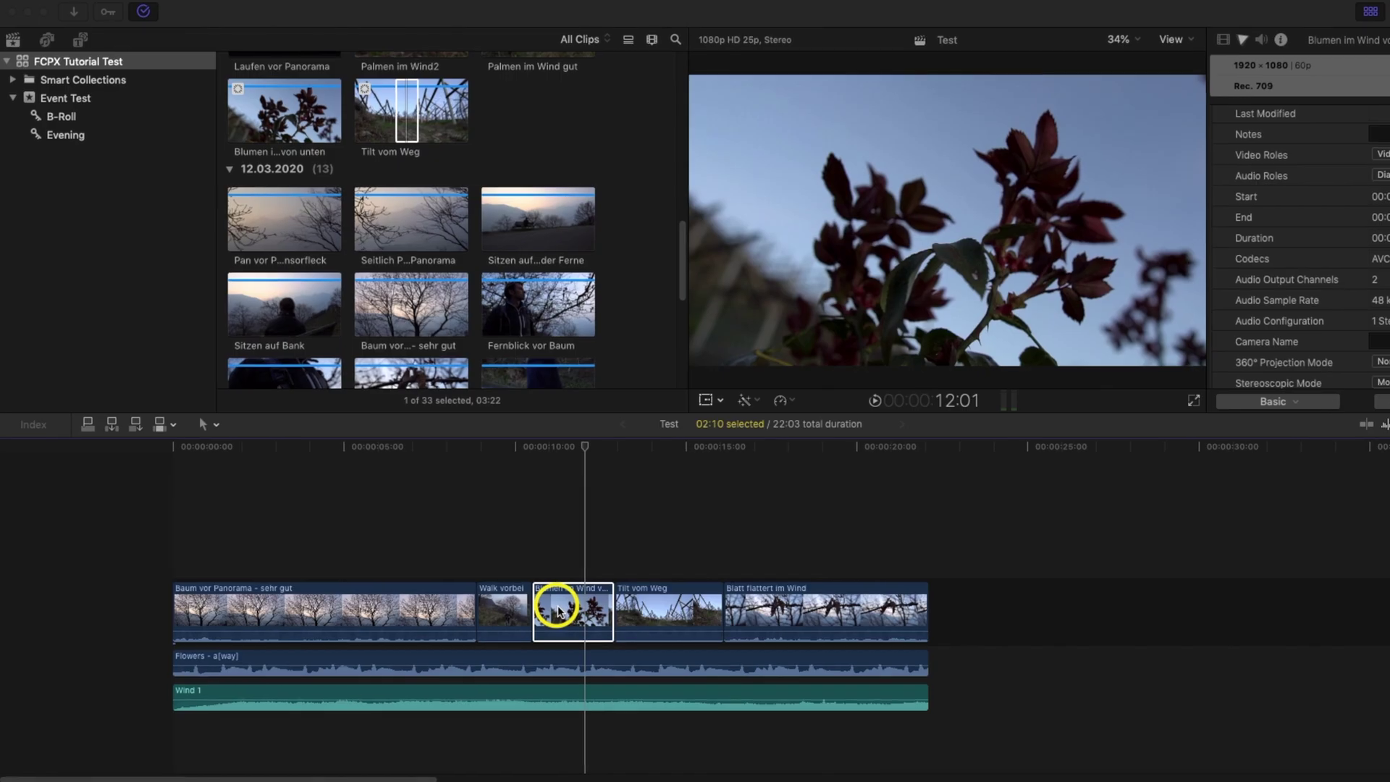
Delete and restore the Baum vor Panorama clip, then trim its start later.
{"action": "left_click", "coordinate": [209, 698]}
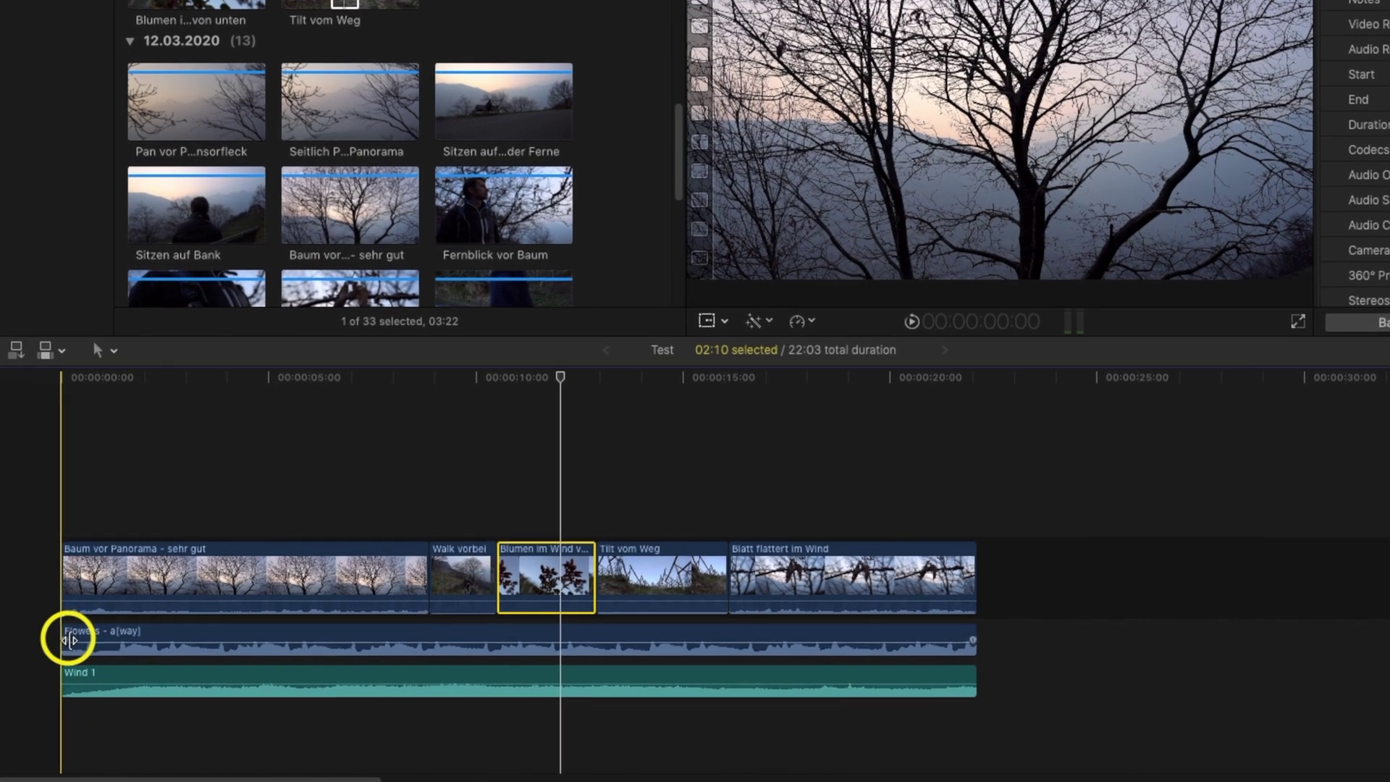
{"action": "left_click", "coordinate": [160, 584]}
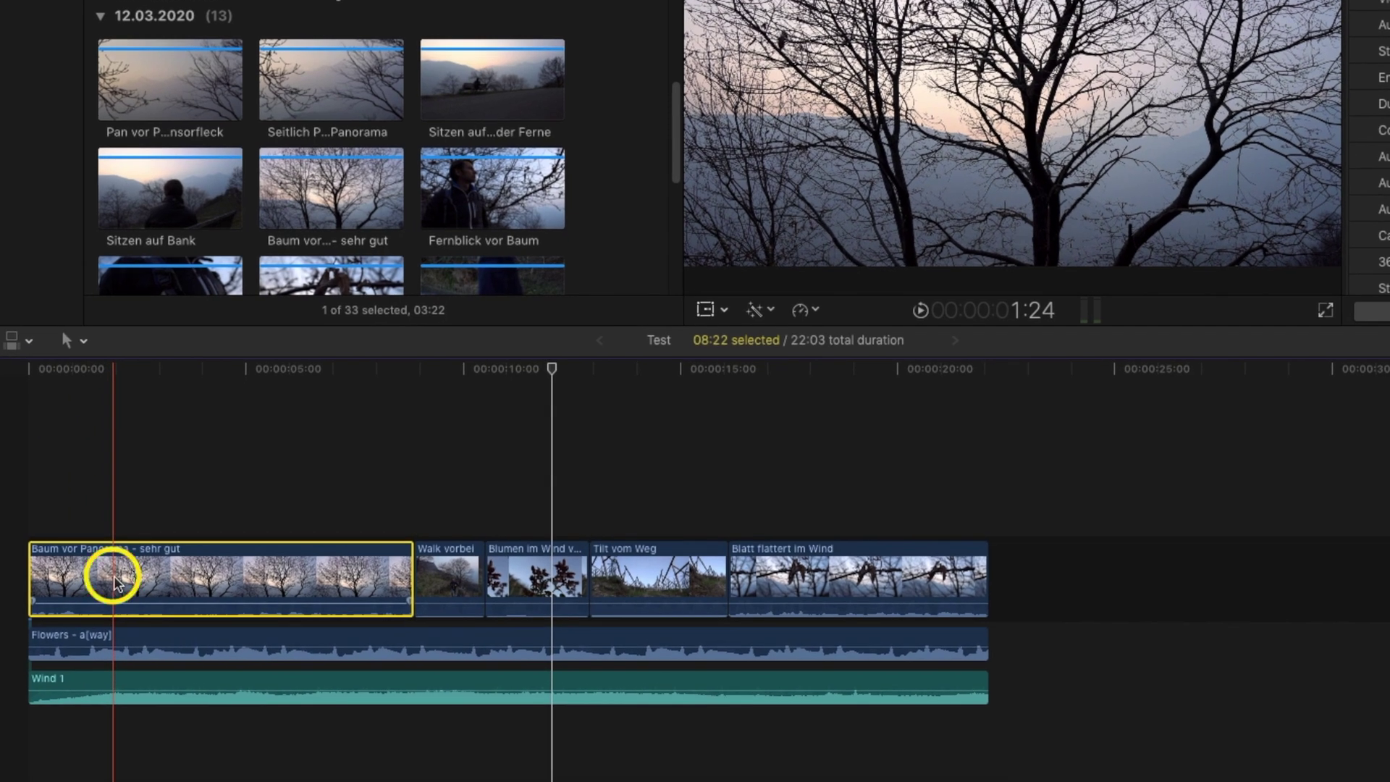
{"action": "key", "text": "Delete"}
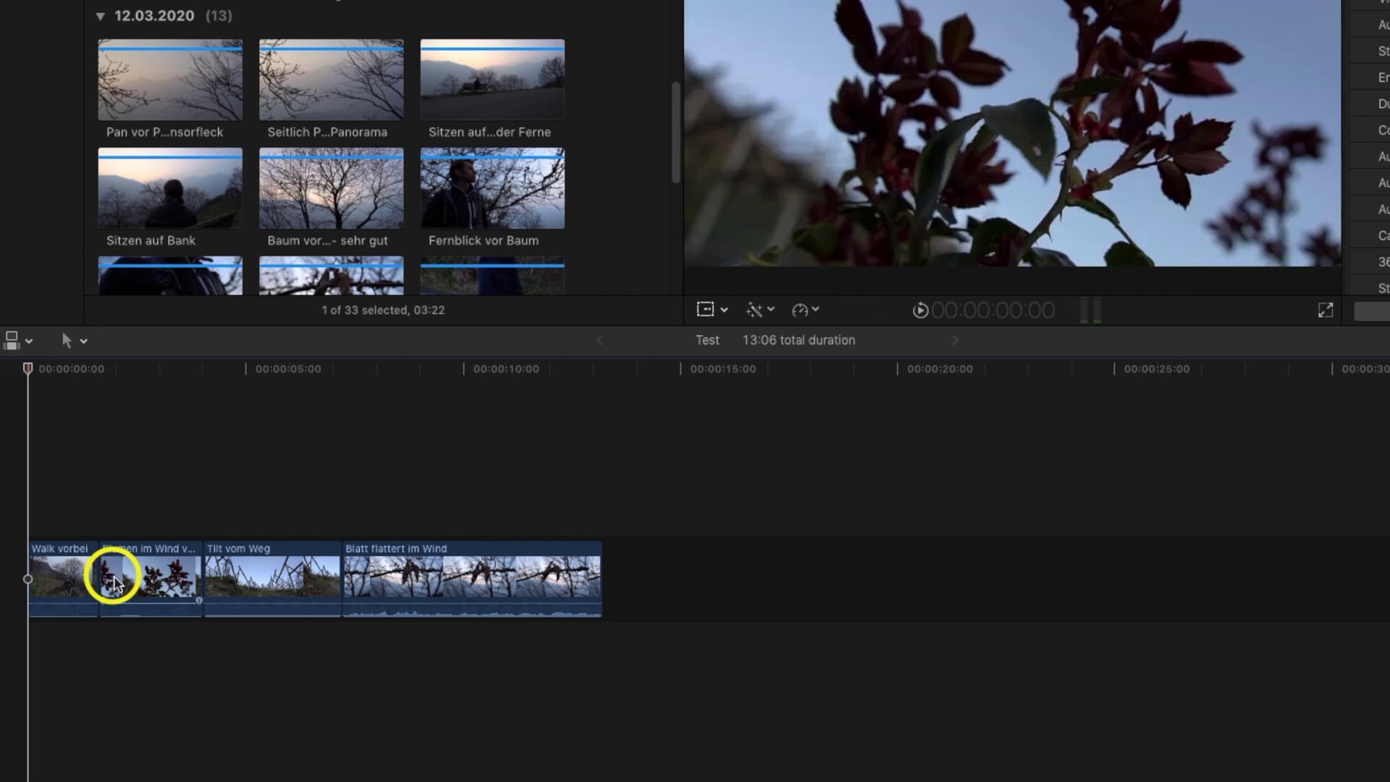
{"action": "key", "text": "super+z"}
{"action": "left_click_drag", "start_coordinate": [29, 576], "coordinate": [152, 573]}
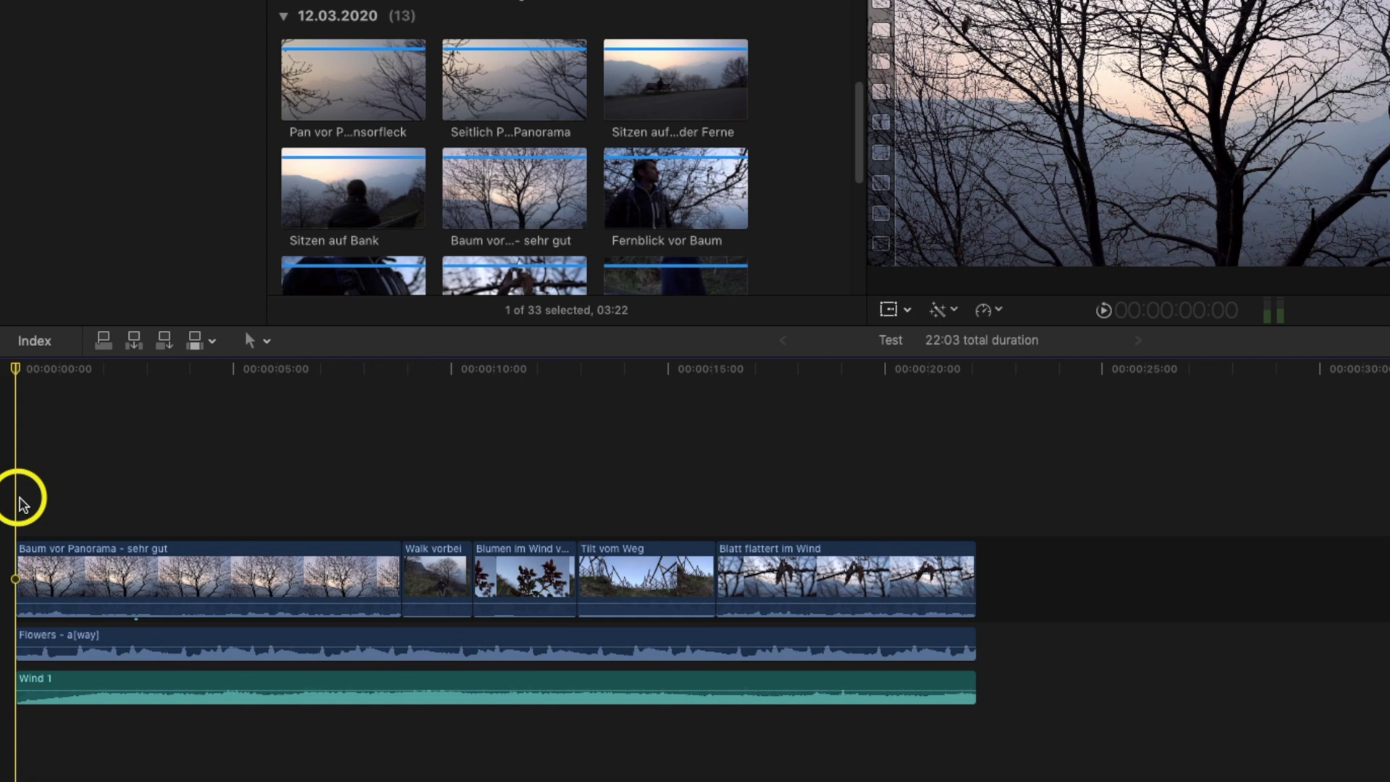
Insert a one-frame gap at the start, with Flowers and Wind 1 audio moved to the beginning.
{"action": "key", "text": "alt+w"}
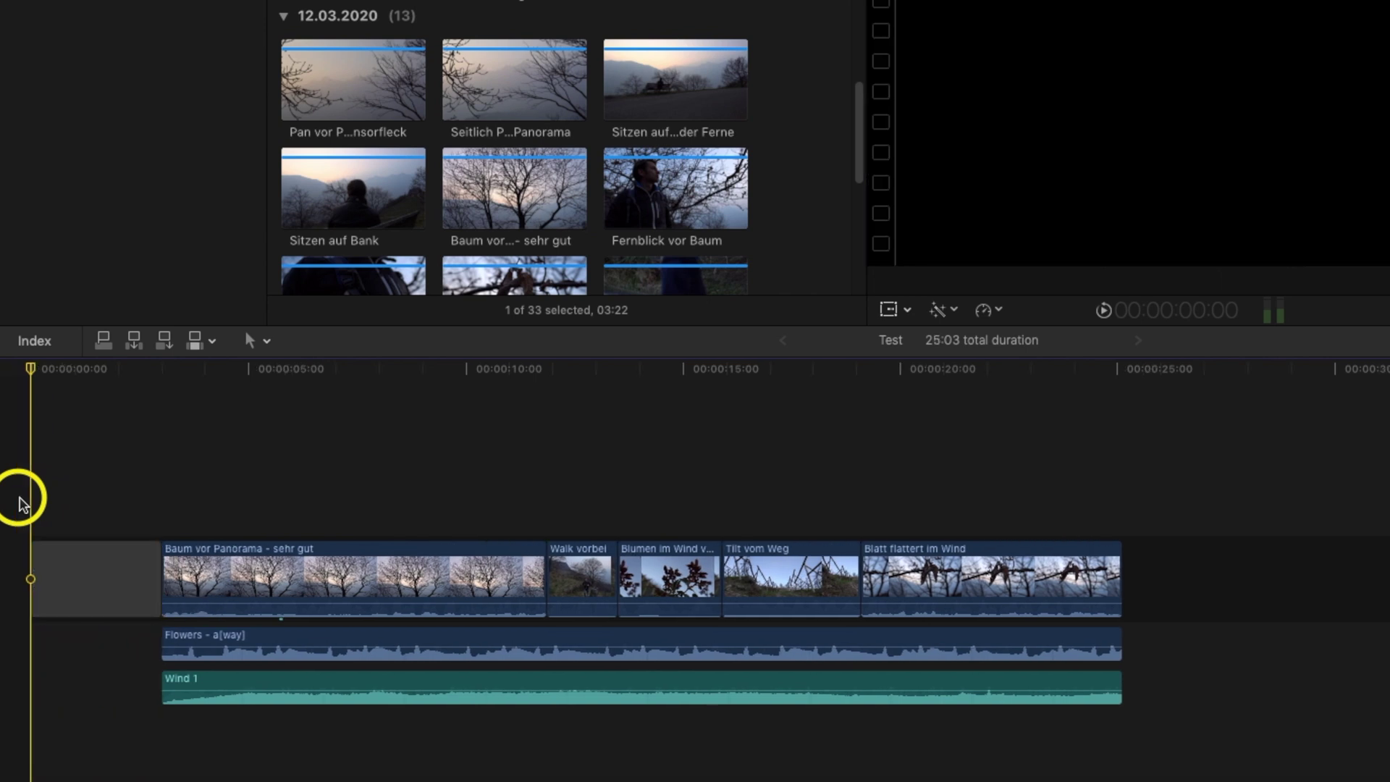
{"action": "left_click", "coordinate": [281, 641]}
{"action": "left_click_drag", "start_coordinate": [281, 640], "coordinate": [127, 645]}
{"action": "left_click_drag", "start_coordinate": [223, 670], "coordinate": [91, 673]}
{"action": "right_click", "coordinate": [111, 564]}
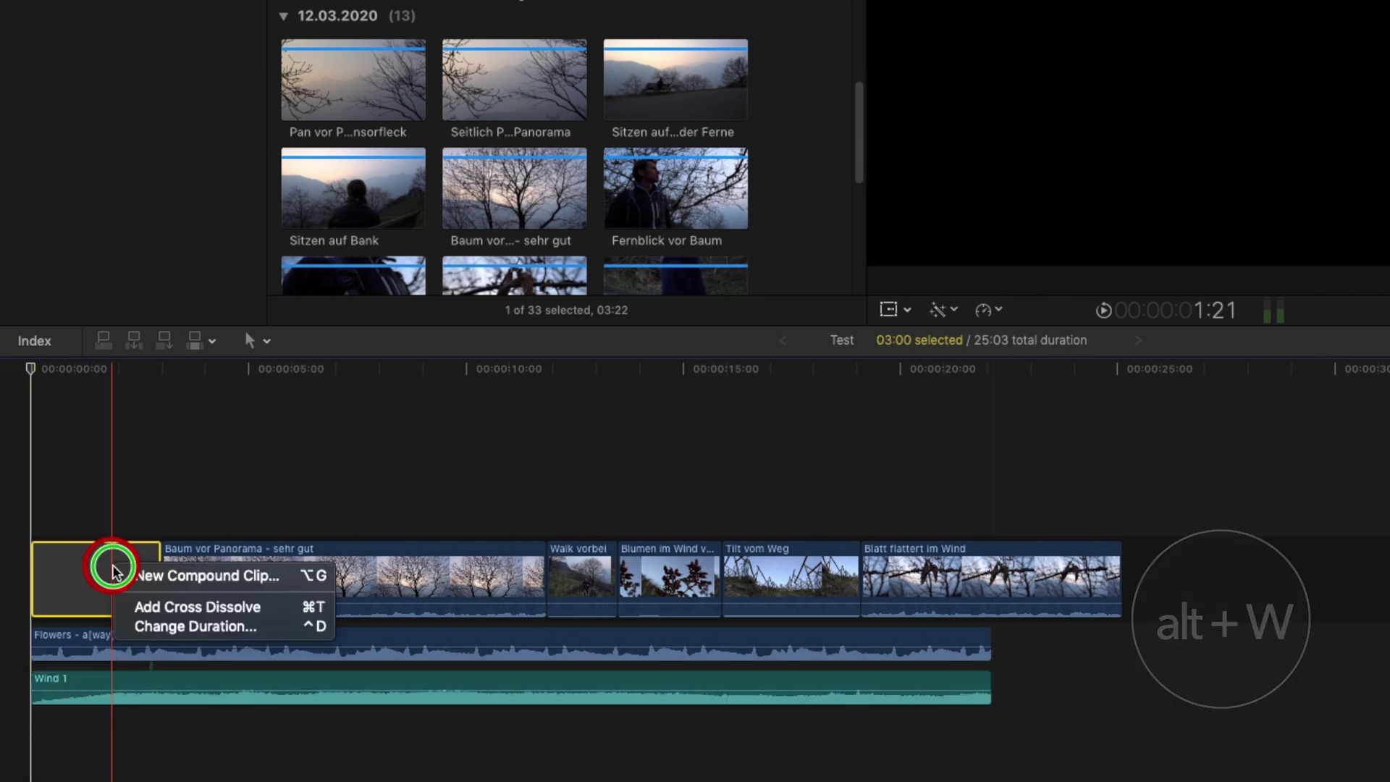
{"action": "left_click", "coordinate": [163, 627]}
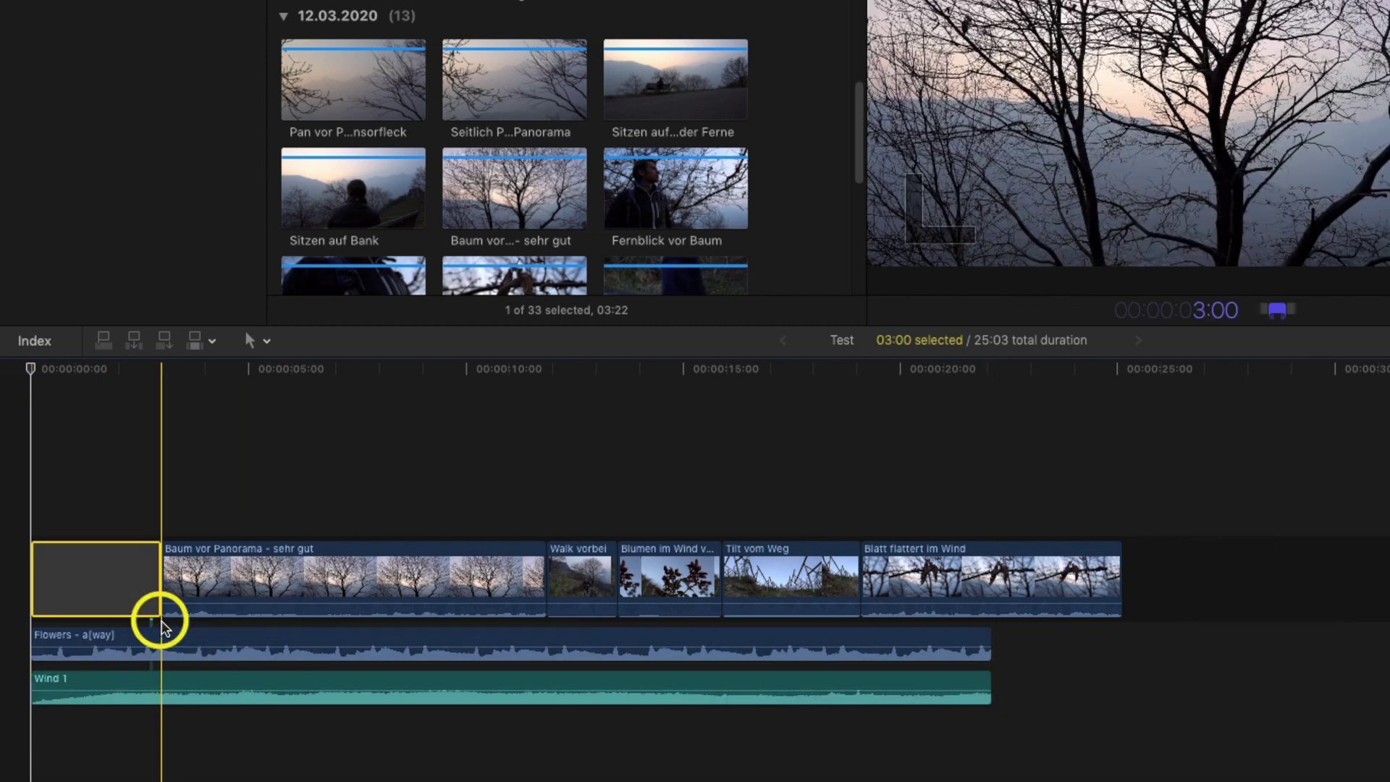
{"action": "key", "text": "Return"}
Delete and undo Baum vor Panorama again, then trim its start further in.
{"action": "left_click", "coordinate": [156, 570]}
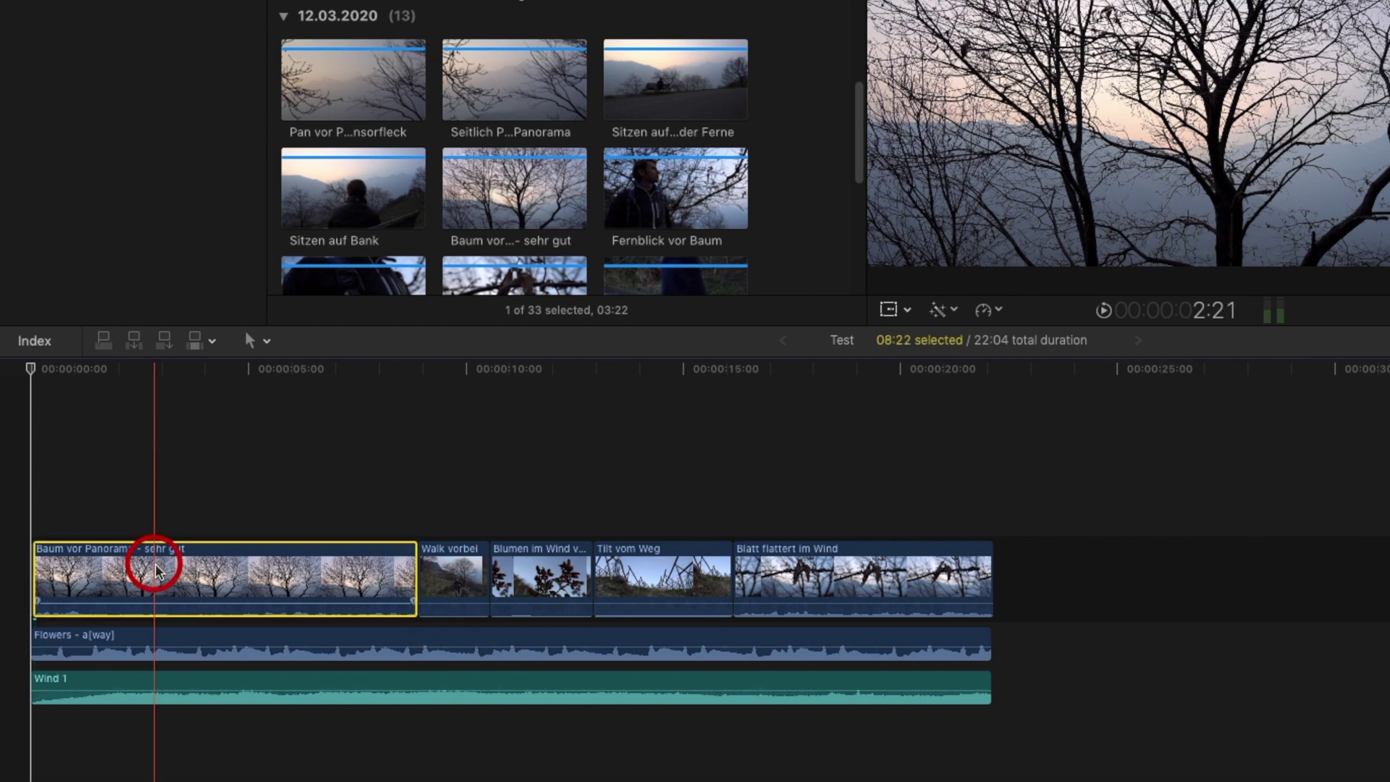
{"action": "key", "text": "Delete"}
{"action": "key", "text": "super+z"}
{"action": "left_click_drag", "start_coordinate": [37, 574], "coordinate": [198, 577]}
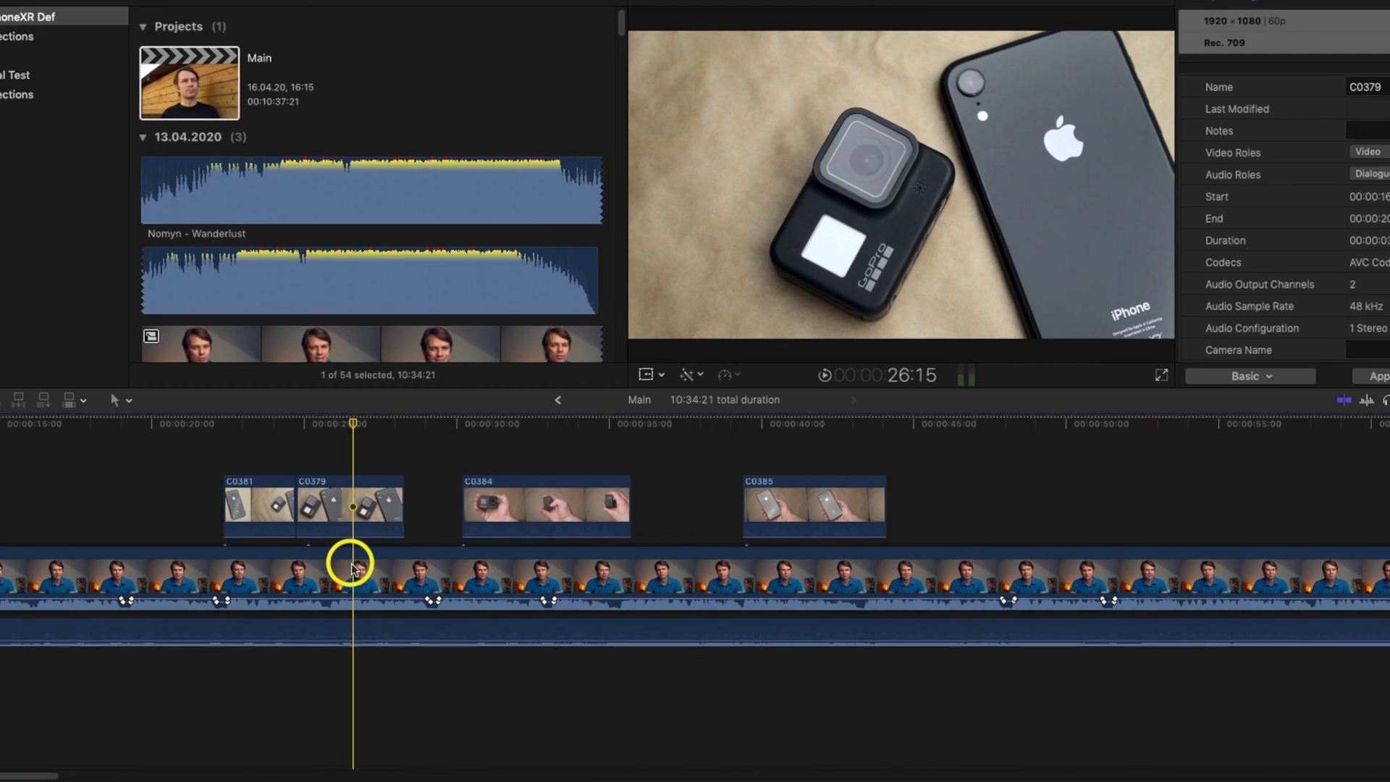
Insert a gap into the interview clip at the playhead with Option-W and shorten it.
{"action": "left_click", "coordinate": [351, 570]}
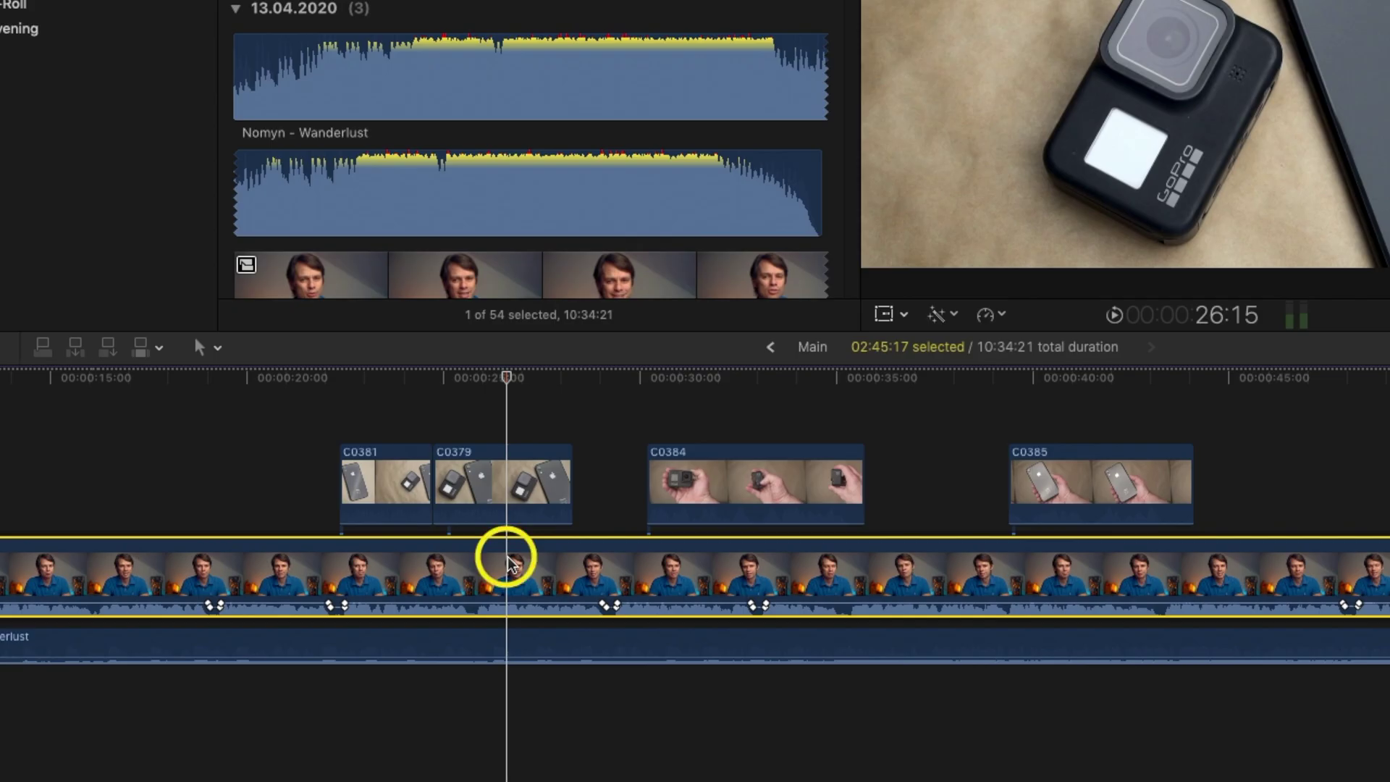
{"action": "key", "text": "alt+w"}
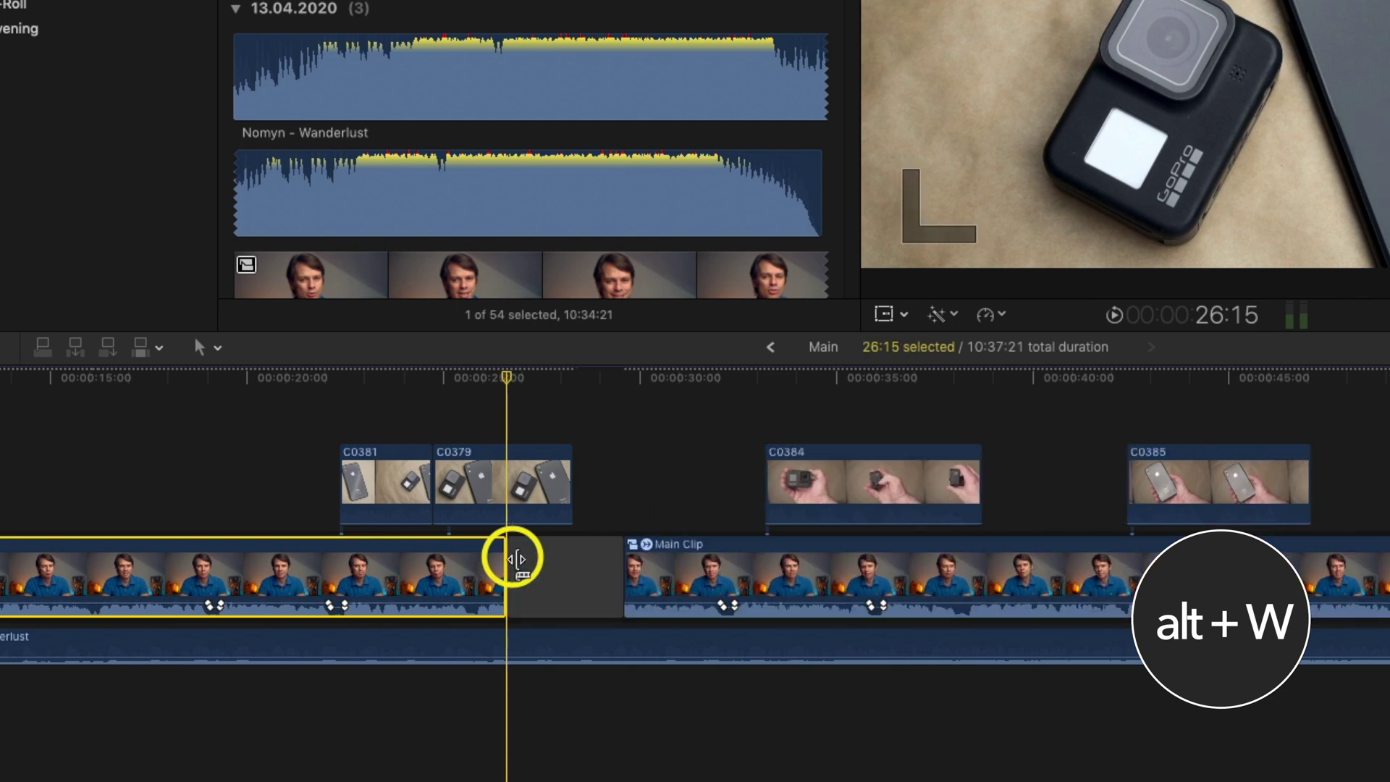
{"action": "left_click_drag", "start_coordinate": [621, 568], "coordinate": [549, 570]}
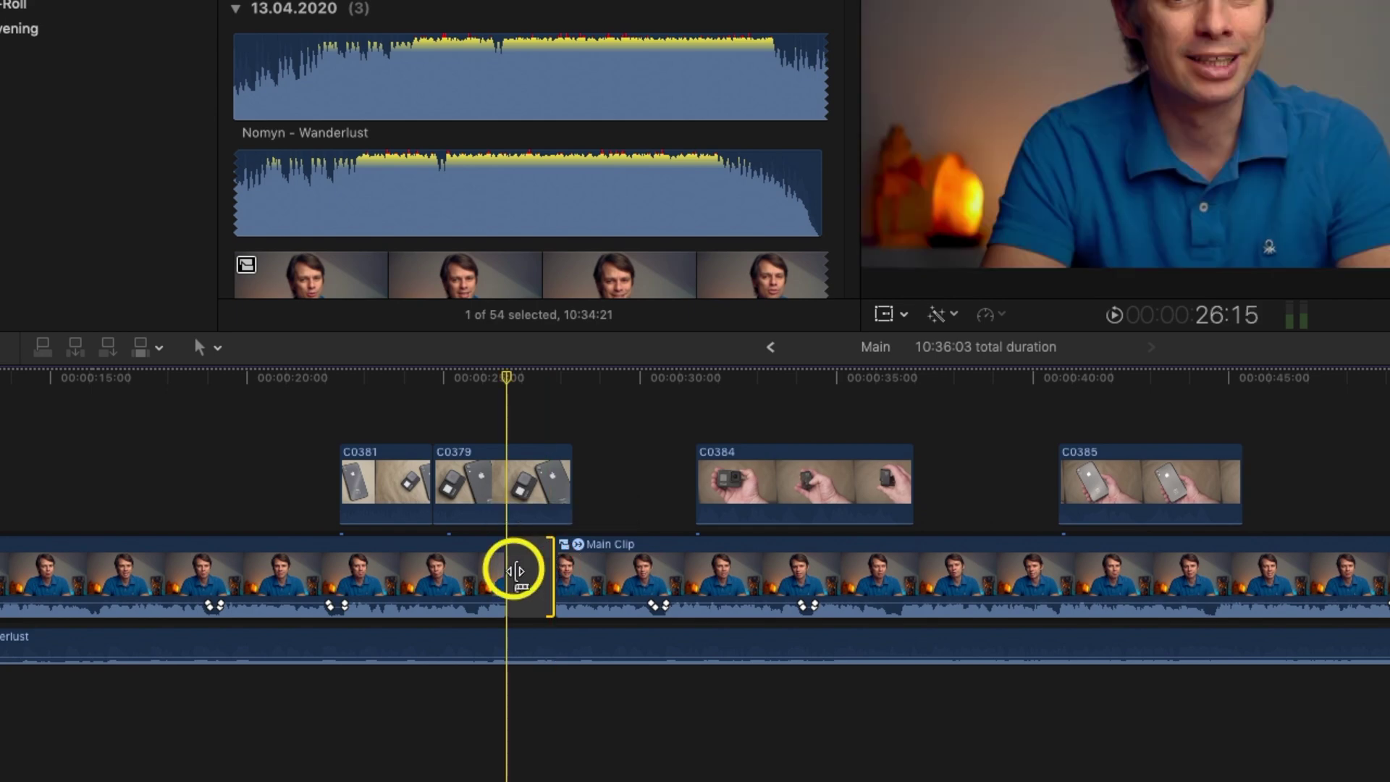
{"action": "left_click", "coordinate": [515, 571]}
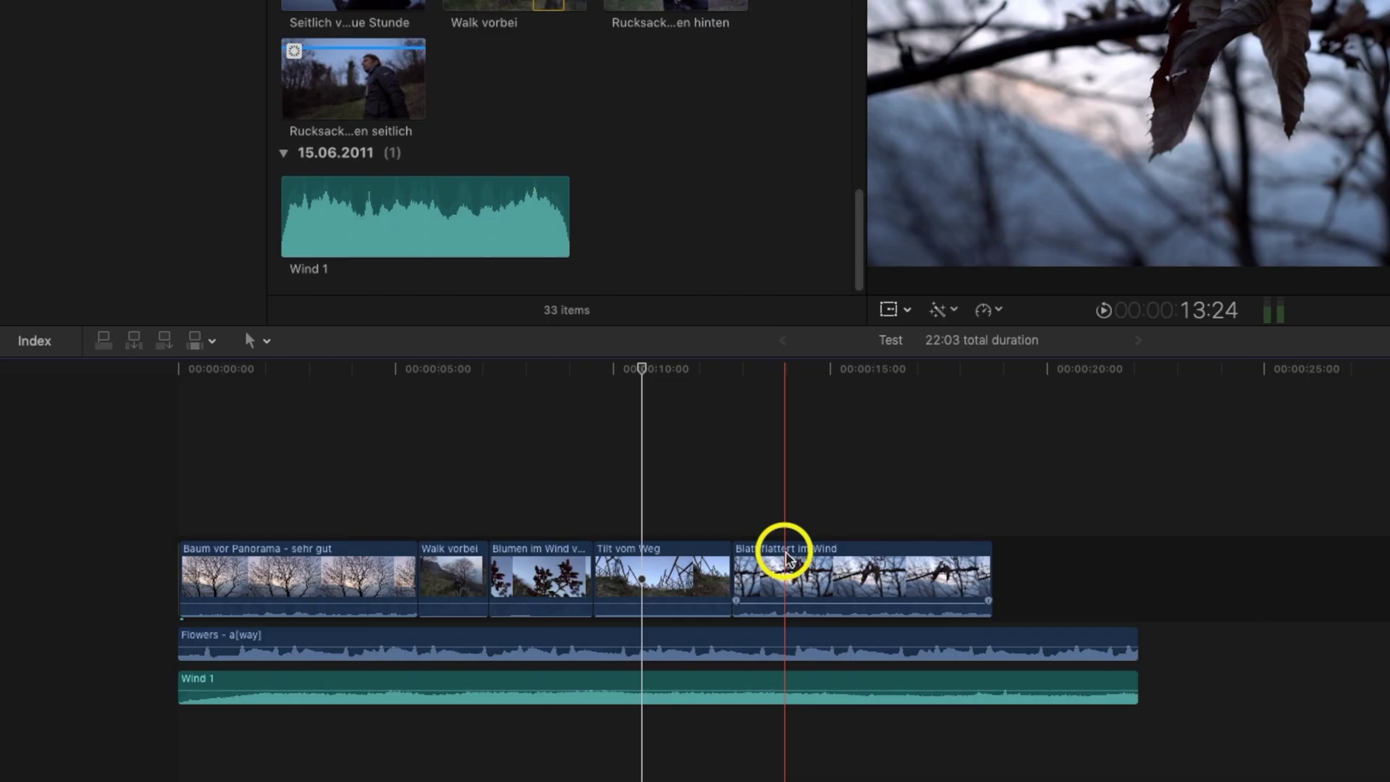
Adjust the Tilt vom Weg cut, shorten Blatt flattert im Wind's end, and blade it.
{"action": "mouse_move", "coordinate": [740, 572]}
{"action": "left_mouse_down"}
{"action": "mouse_move", "coordinate": [808, 572]}
{"action": "mouse_move", "coordinate": [732, 577]}
{"action": "left_mouse_up"}
{"action": "left_click_drag", "start_coordinate": [990, 572], "coordinate": [962, 577]}
{"action": "left_click", "coordinate": [845, 572]}
Delete the first split part of Blatt flattert im Wind and trim its end to the playhead.
{"action": "key", "text": "a"}
{"action": "left_click", "coordinate": [807, 576]}
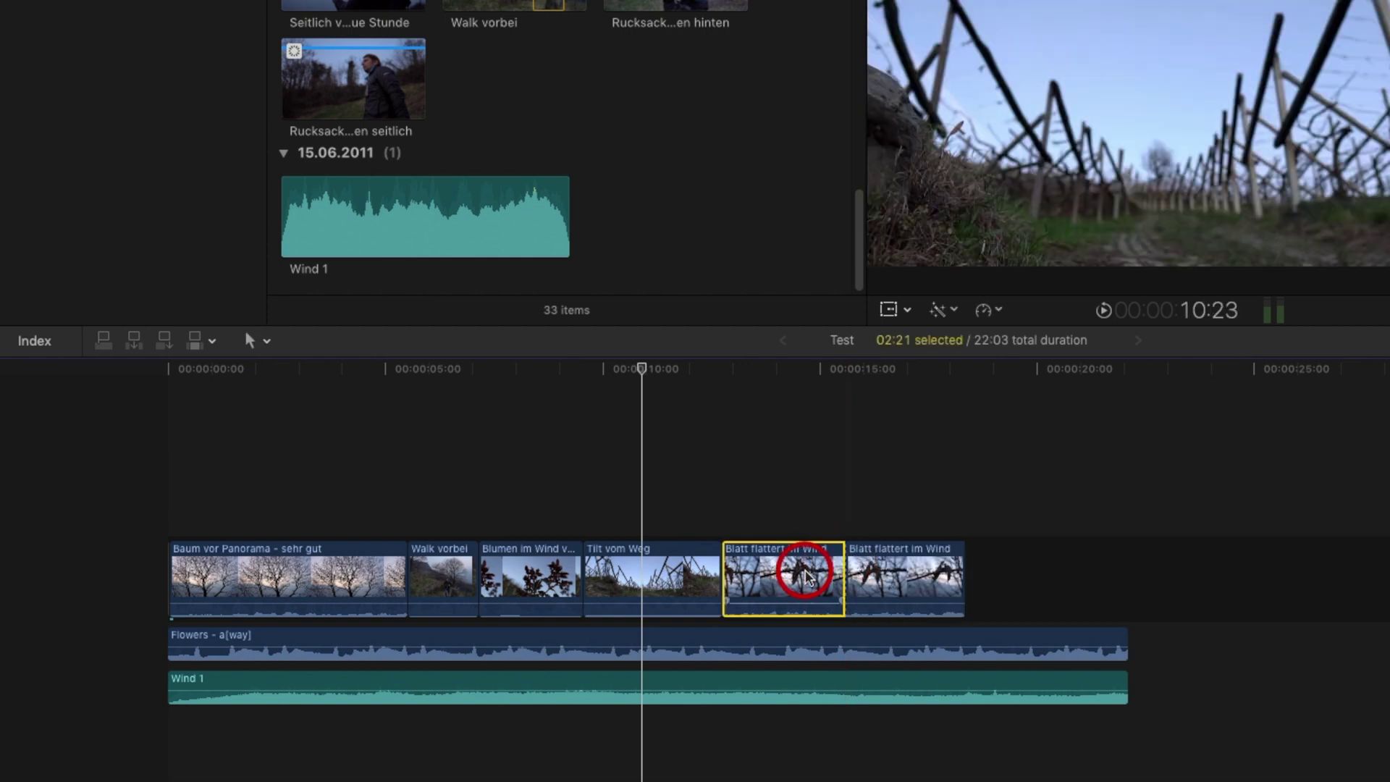
{"action": "key", "text": "Delete"}
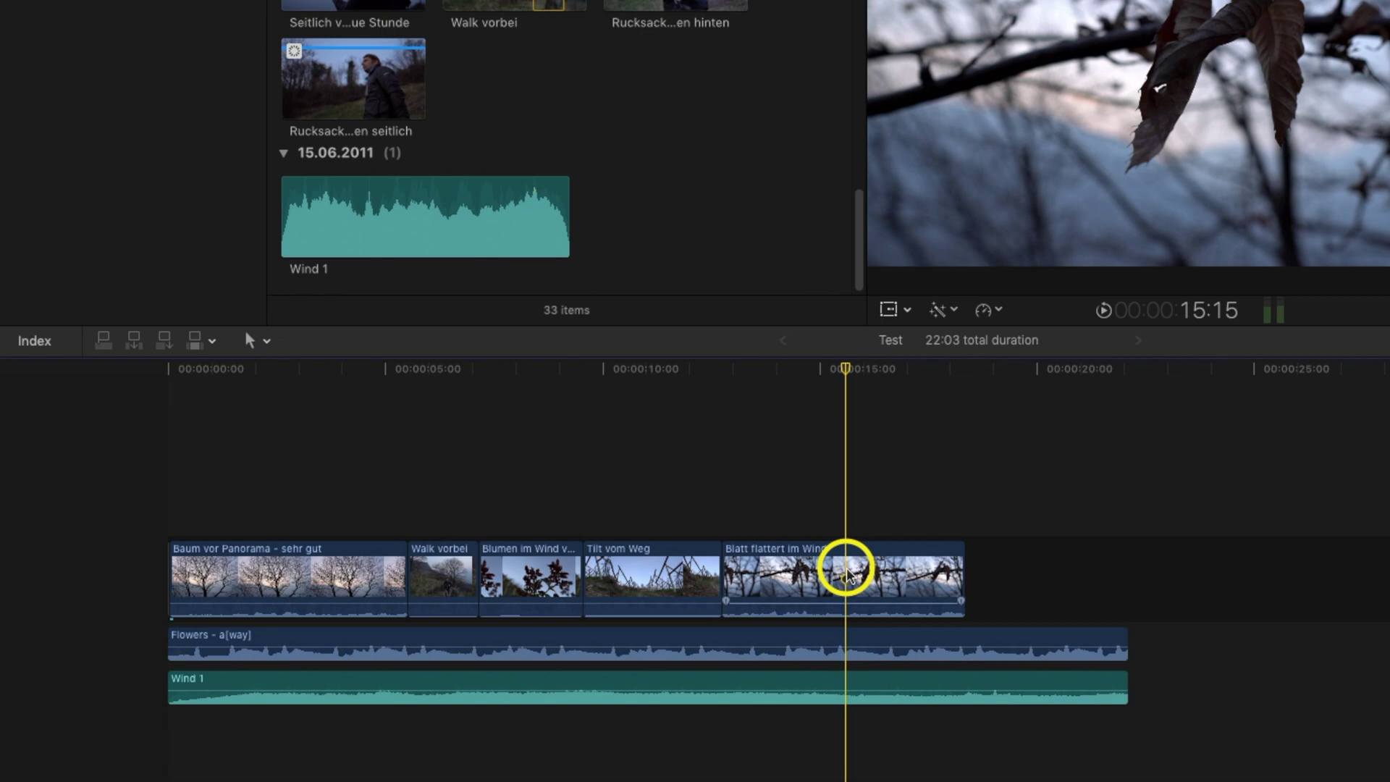
{"action": "key", "text": "alt+6"}
{"action": "key", "text": "alt+5"}
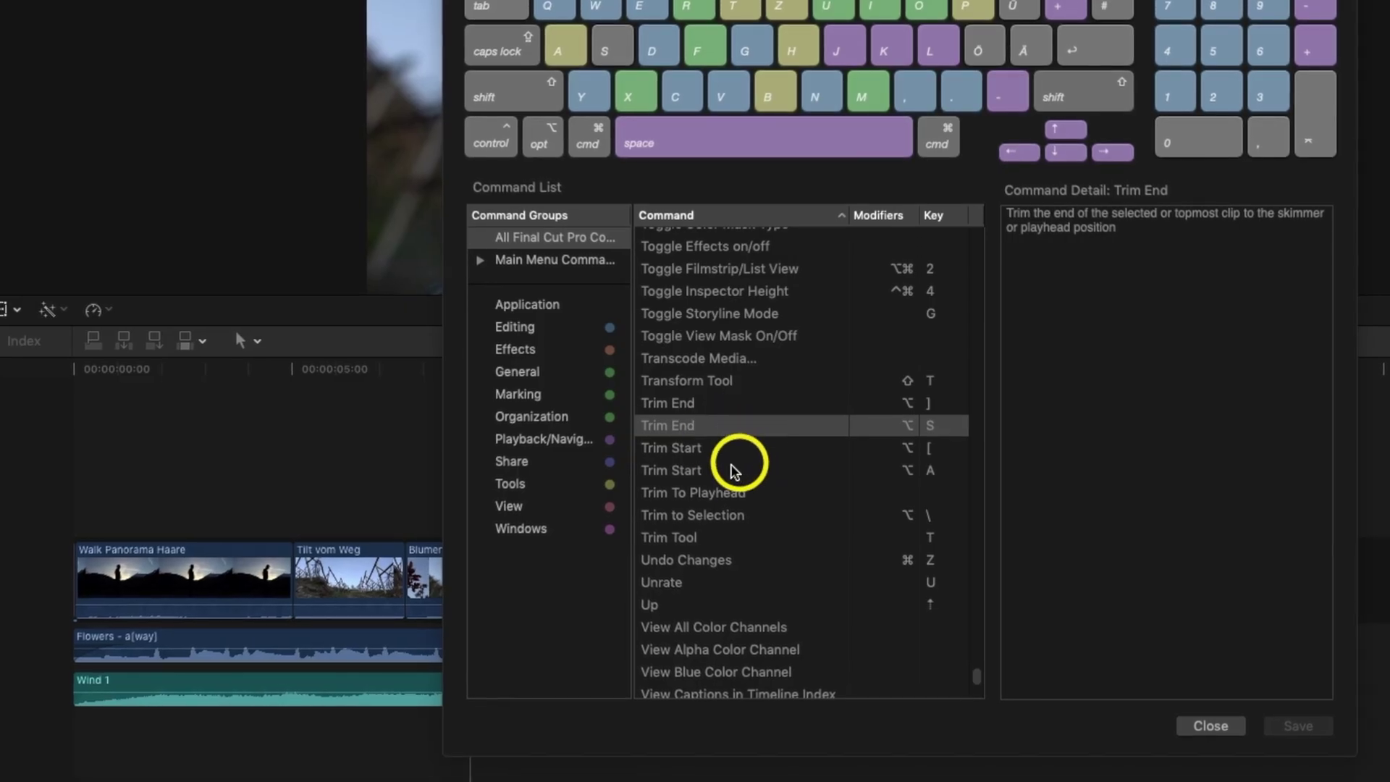
Look up the Trim Start and Trim End commands and their keys in the Command List.
{"action": "left_click", "coordinate": [697, 472]}
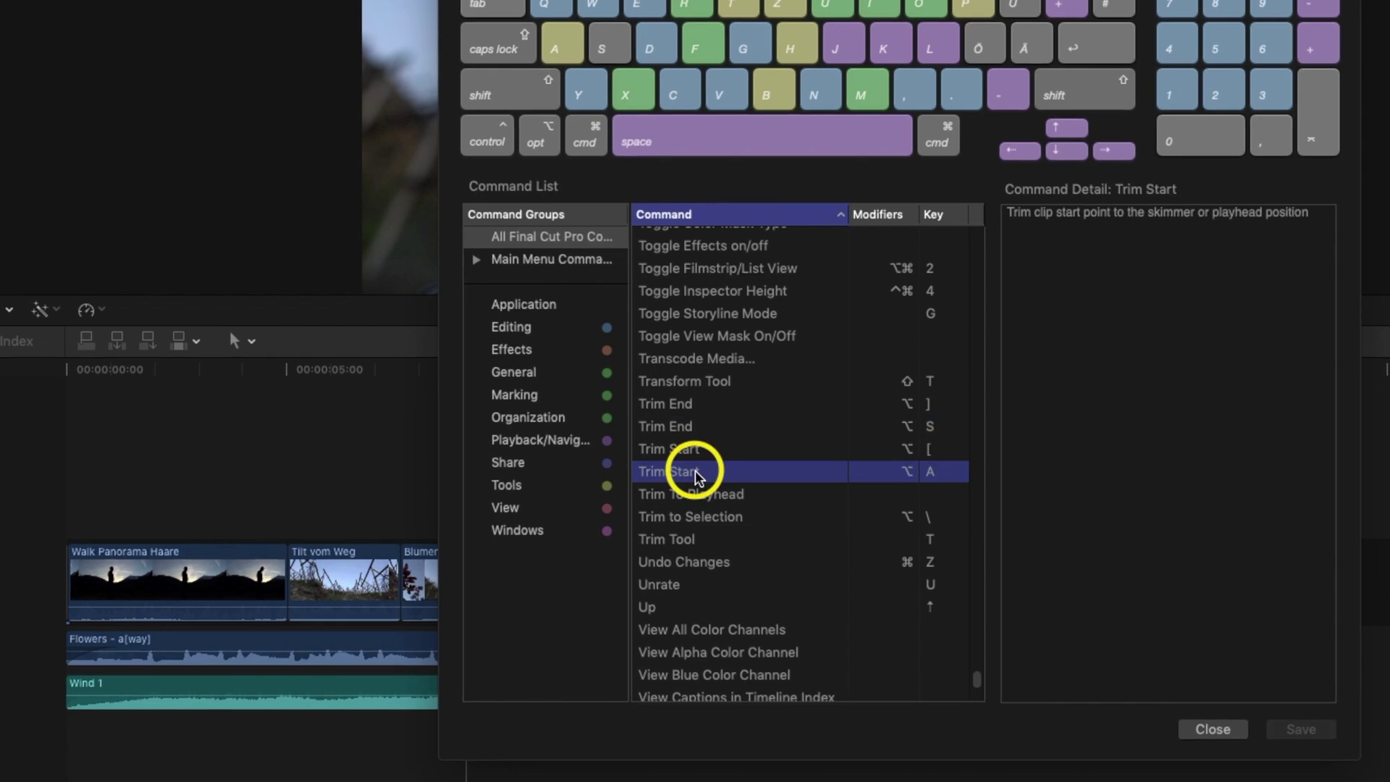
{"action": "left_click", "coordinate": [681, 427]}
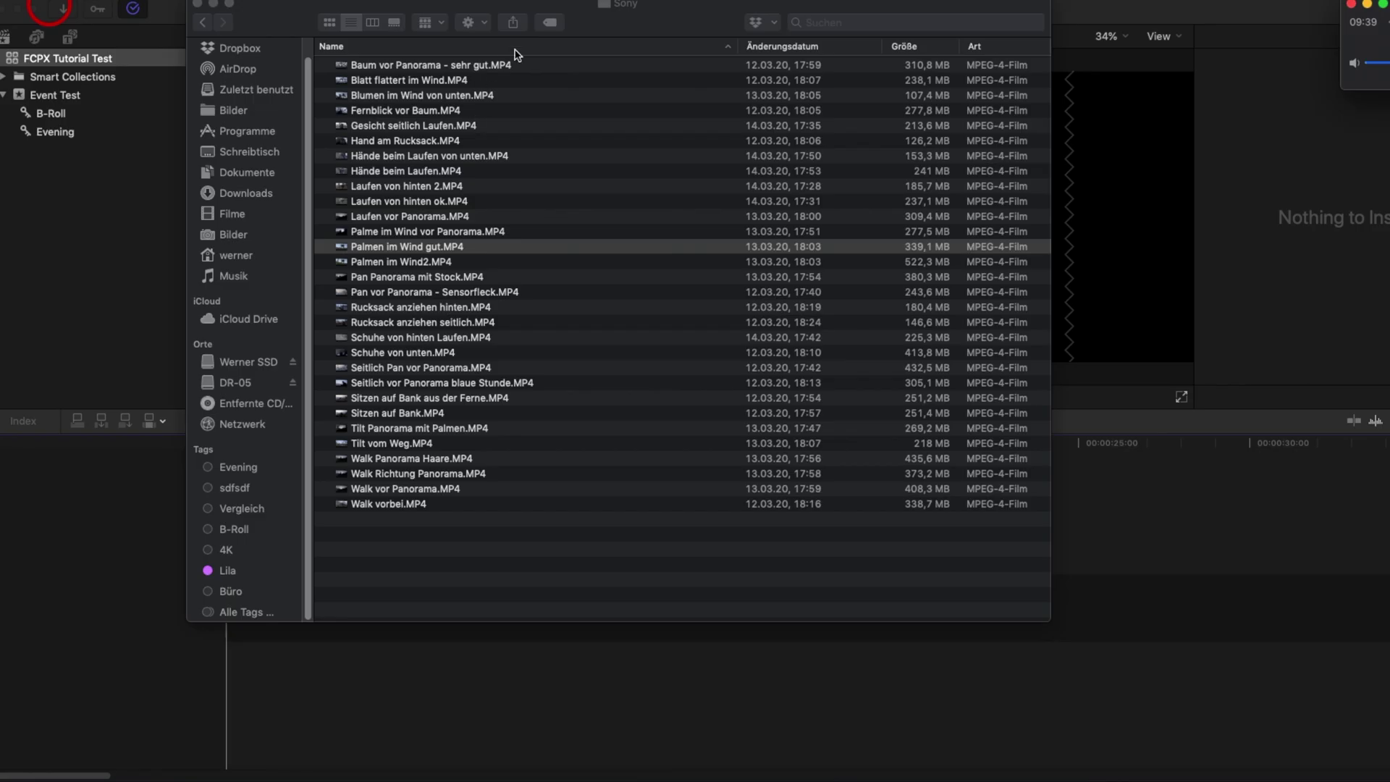
Create a Palms tag and apply it to Palmen im Wind gut.MP4.
{"action": "left_click", "coordinate": [549, 22]}
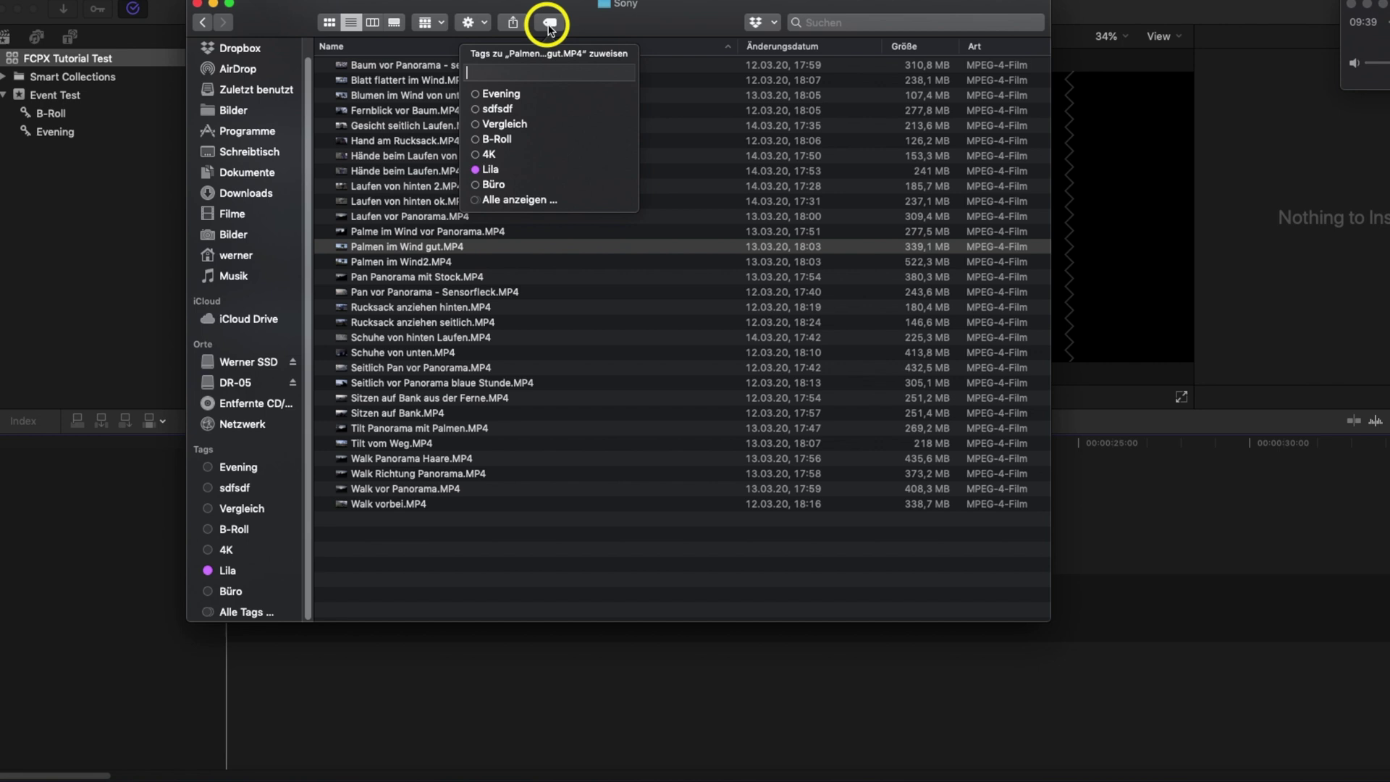
{"action": "type", "text": "Palms"}
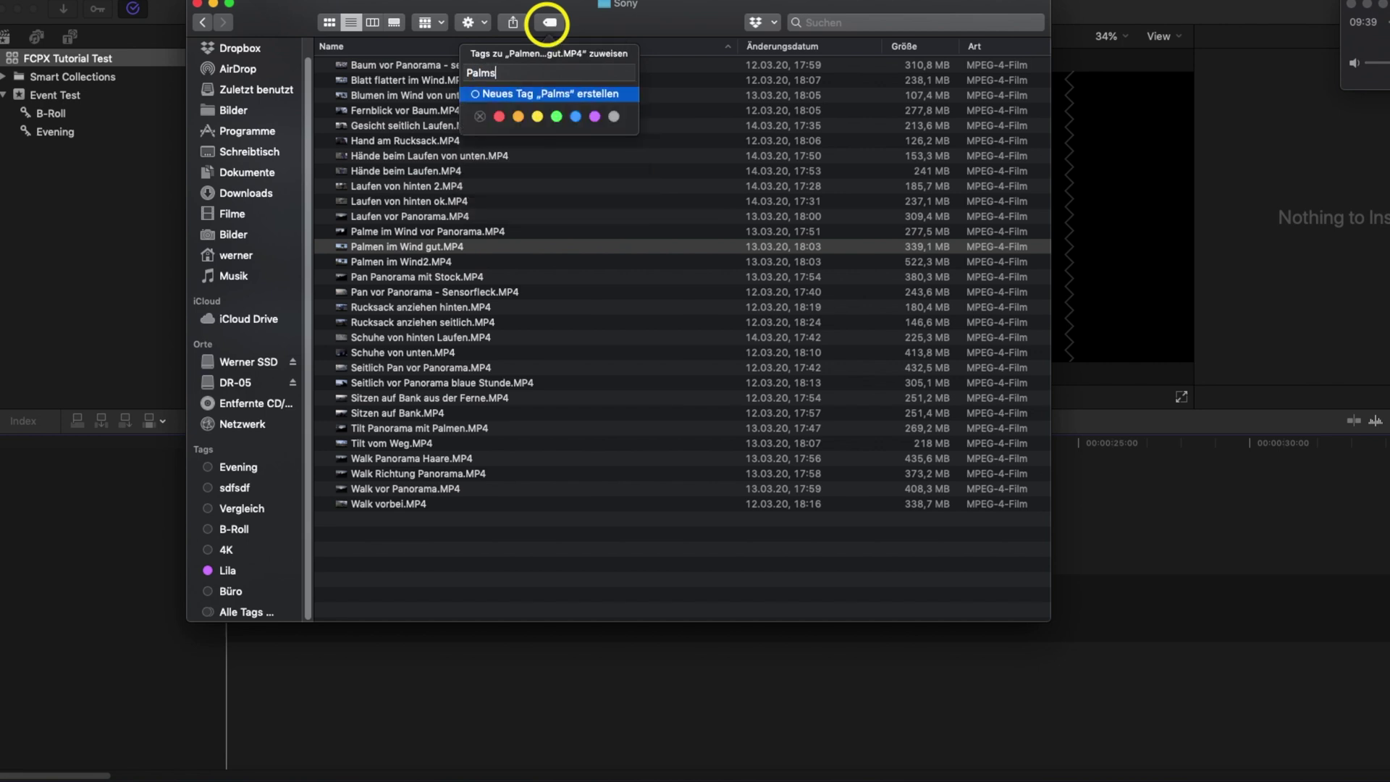
{"action": "key", "text": "Return"}
Place Walk Panorama Haare, the flower clip and Tilt vom Weg, then trim the first clip's start.
{"action": "left_click", "coordinate": [274, 171]}
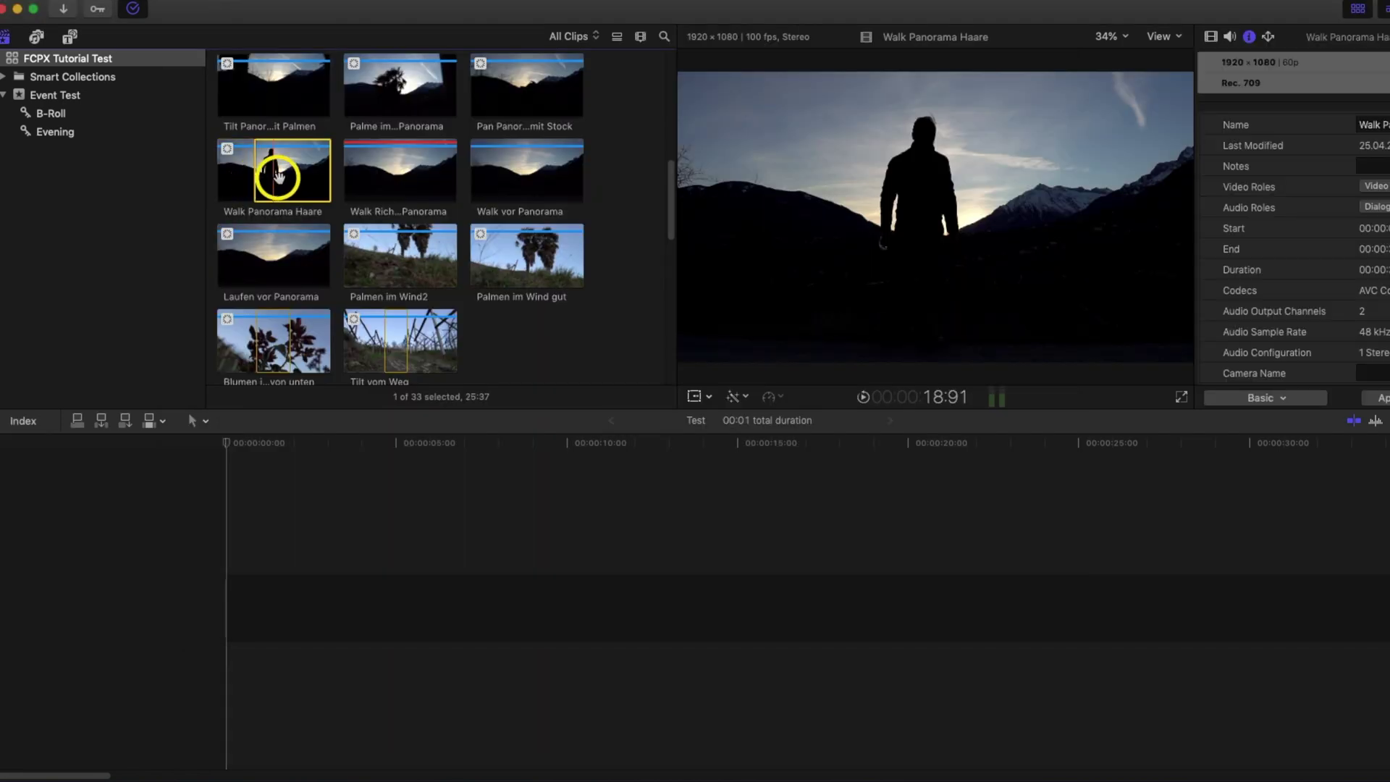
{"action": "left_click_drag", "start_coordinate": [282, 175], "coordinate": [261, 575]}
{"action": "left_click_drag", "start_coordinate": [264, 341], "coordinate": [621, 607]}
{"action": "left_click_drag", "start_coordinate": [372, 341], "coordinate": [720, 578]}
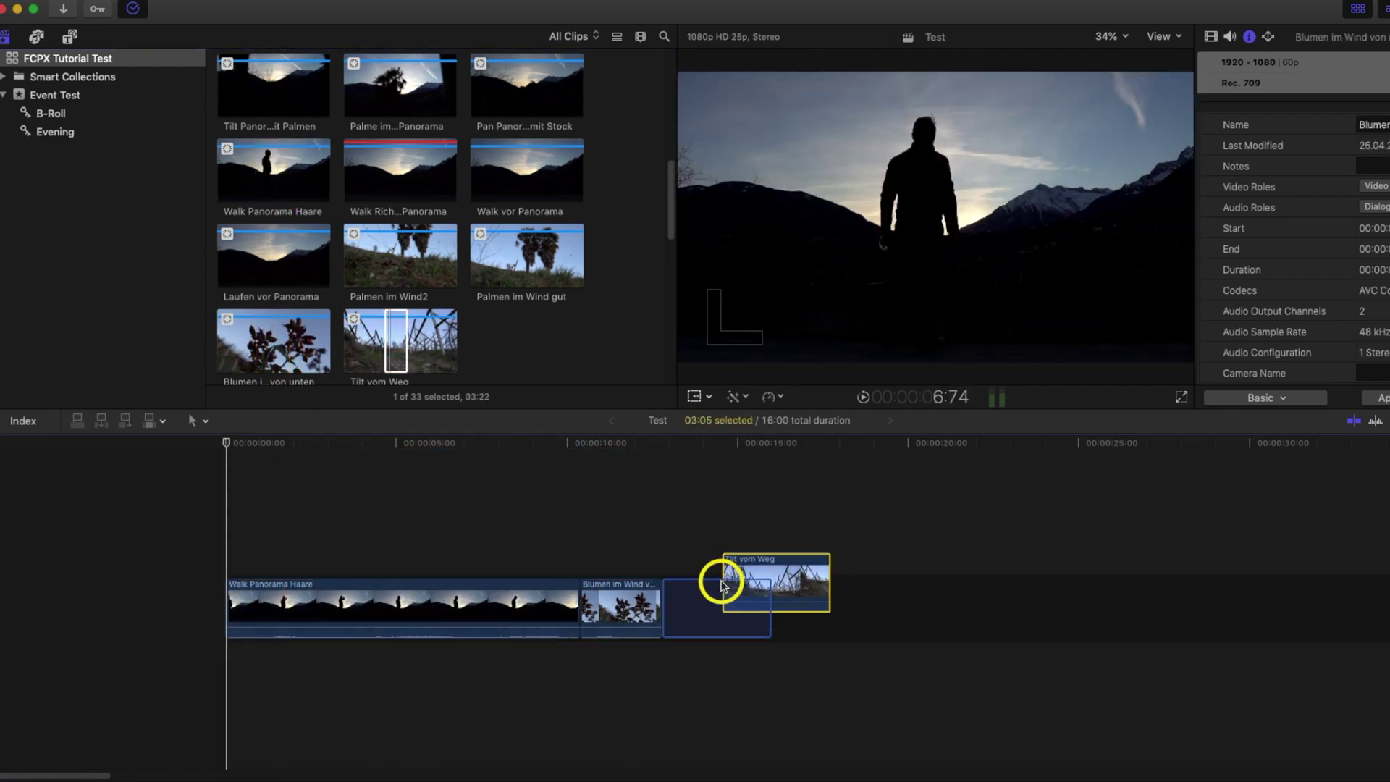
{"action": "left_click", "coordinate": [404, 181]}
{"action": "left_click", "coordinate": [363, 637]}
{"action": "key", "text": "alt+["}
Append an 8-second range of Pan vor Panorama and add Sitzen auf Bank to the timeline.
{"action": "scroll", "coordinate": [476, 230], "scroll_direction": "down", "scroll_amount": 4}
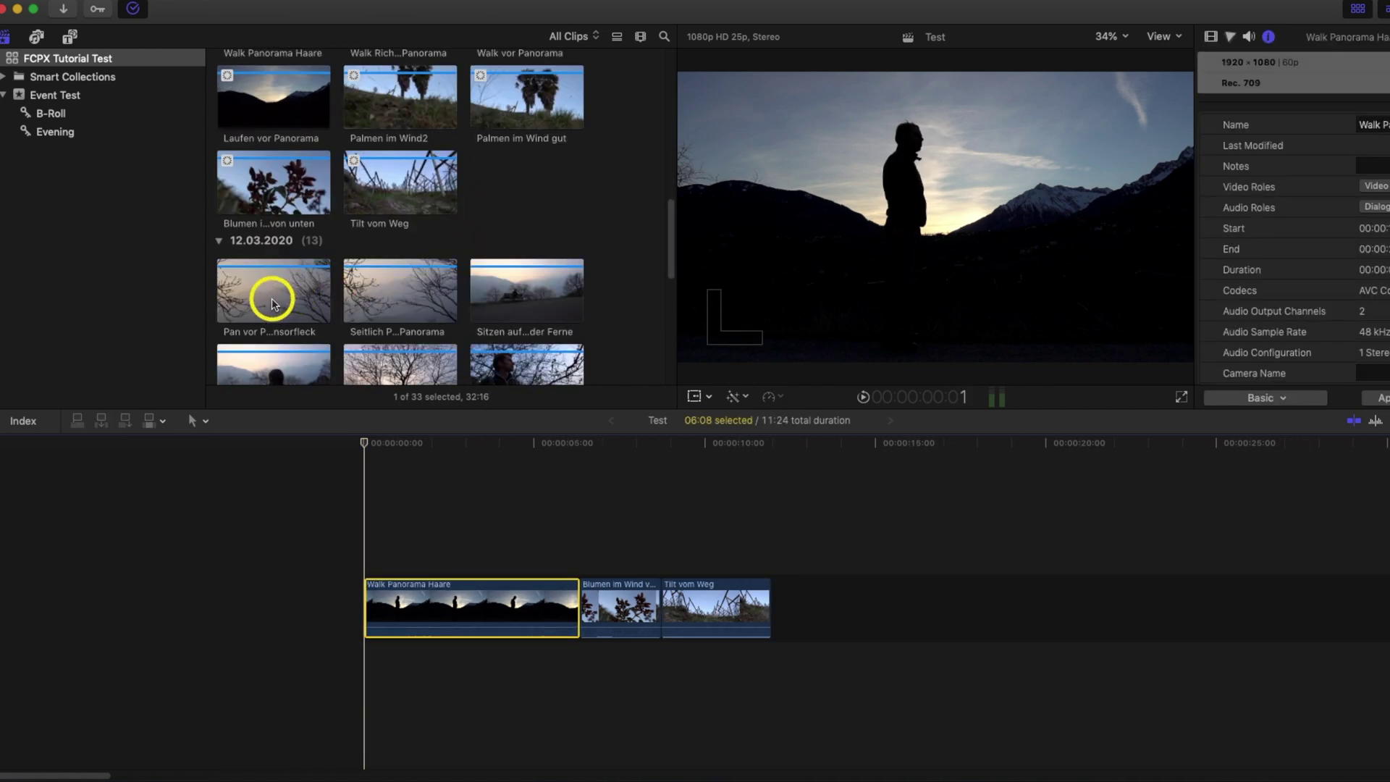
{"action": "left_click_drag", "start_coordinate": [273, 303], "coordinate": [293, 303]}
{"action": "key", "text": "e"}
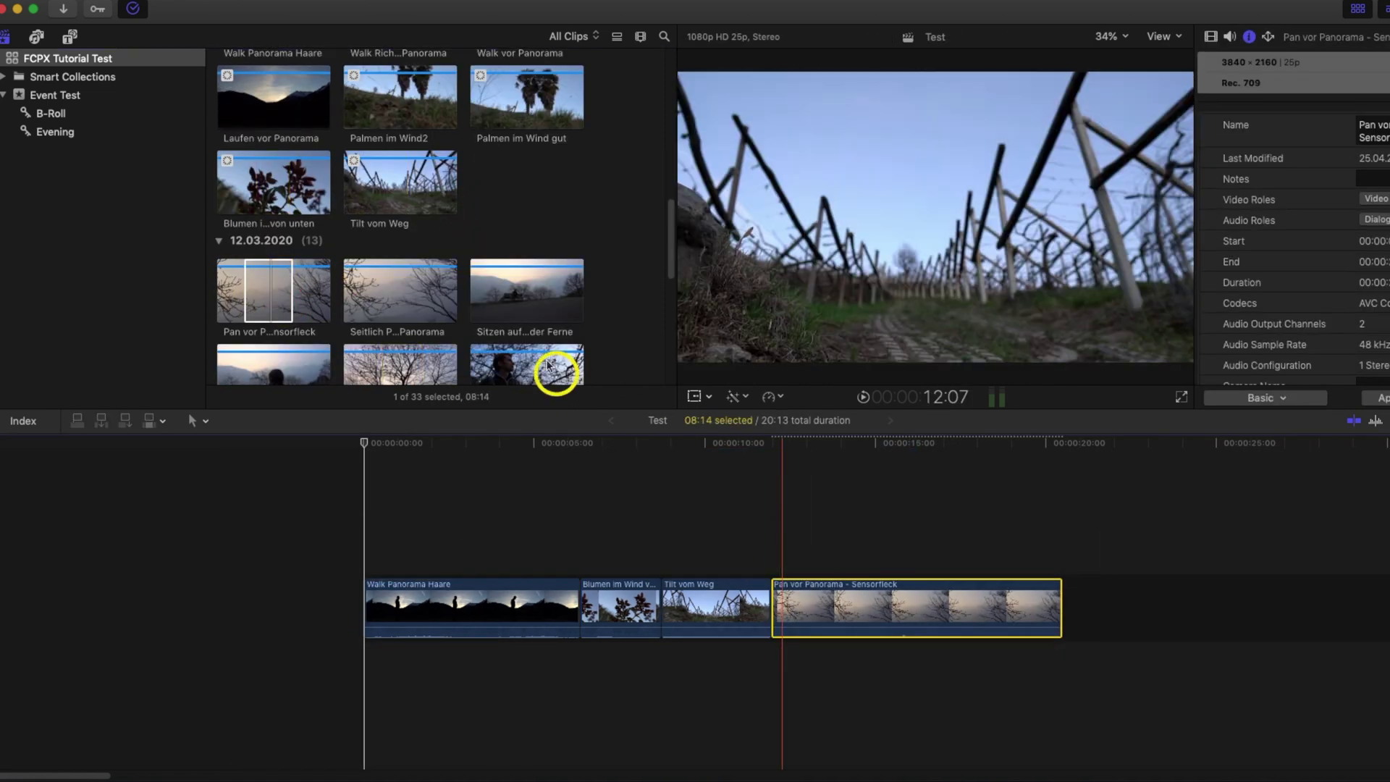
{"action": "scroll", "coordinate": [549, 364], "scroll_direction": "down", "scroll_amount": 4}
{"action": "left_click_drag", "start_coordinate": [279, 276], "coordinate": [993, 577]}
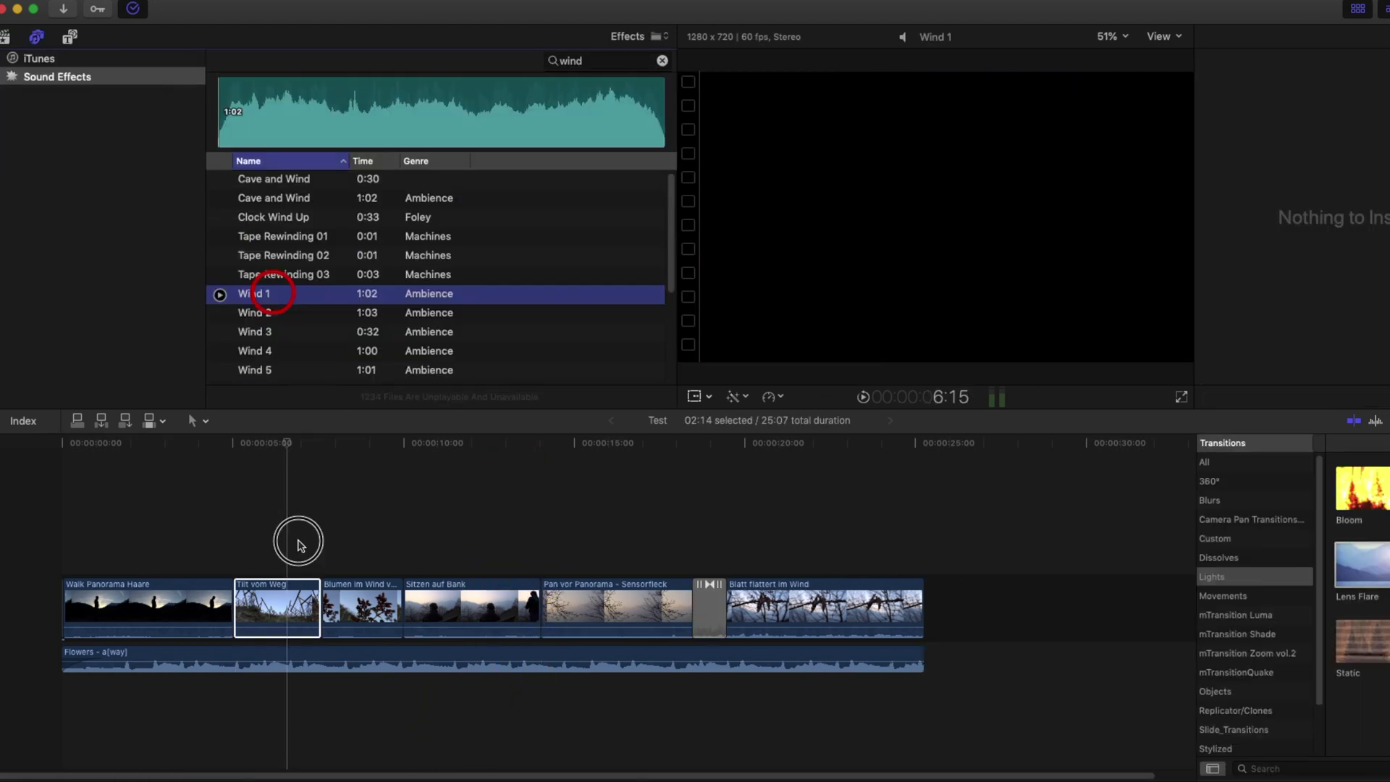
Add the Wind 1 sound effect under the video and trim it to end with the video.
{"action": "left_click_drag", "start_coordinate": [94, 717], "coordinate": [32, 692]}
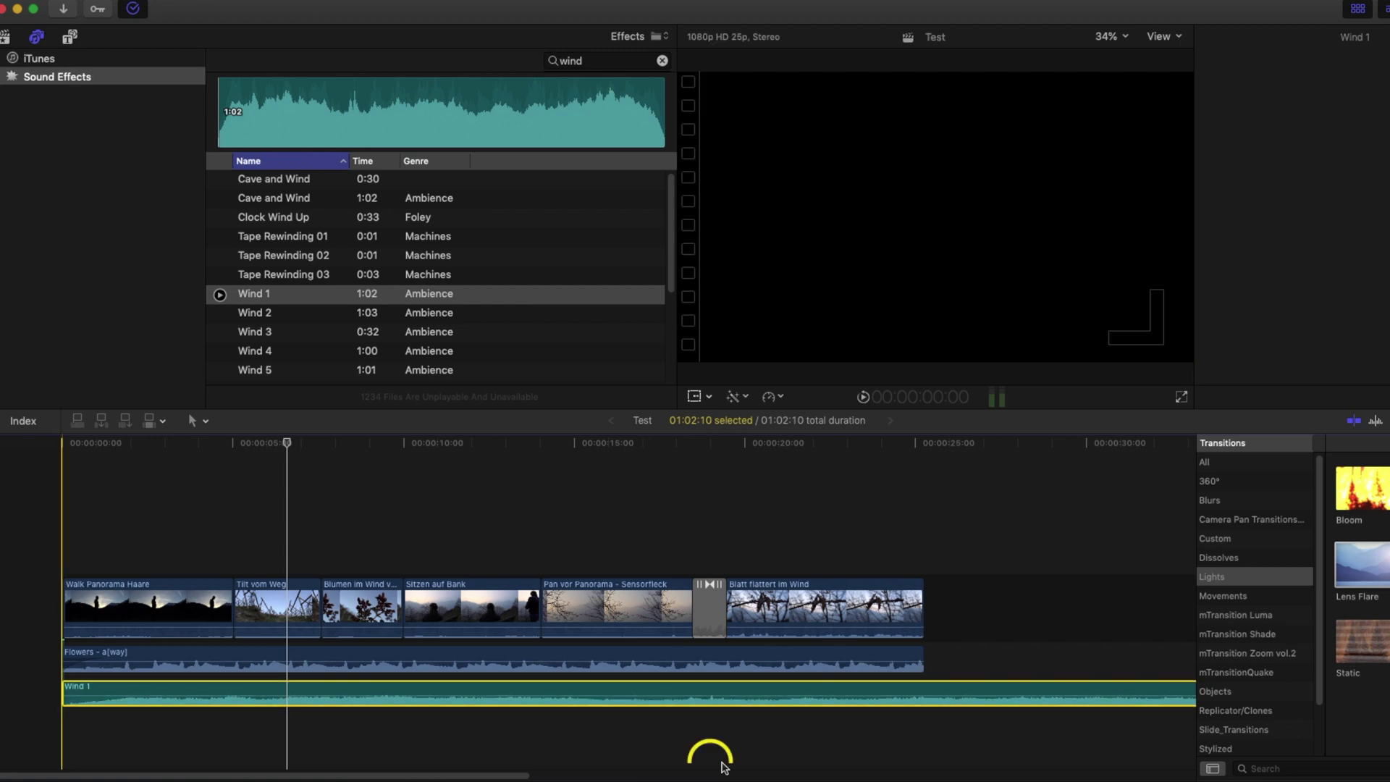
{"action": "left_click", "coordinate": [930, 695]}
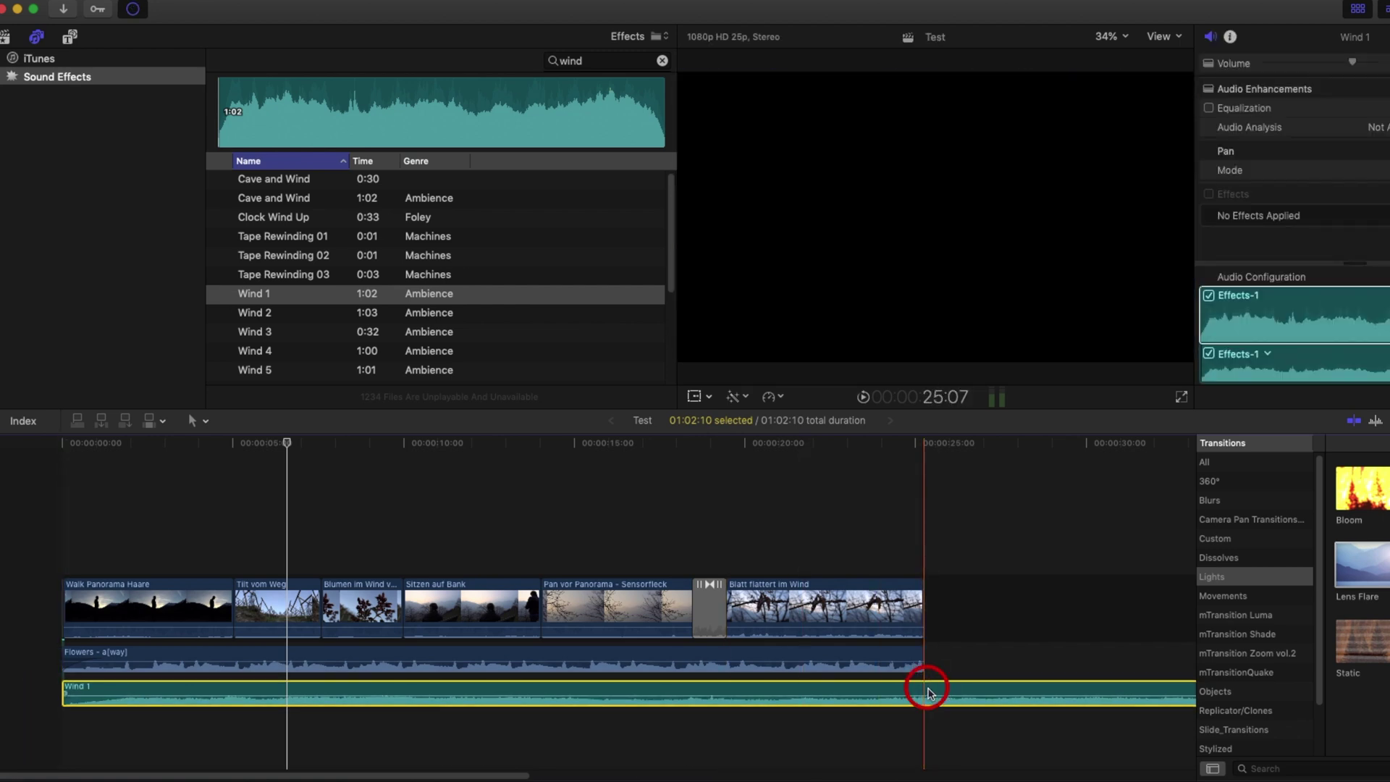
{"action": "key", "text": "alt+bracketright"}
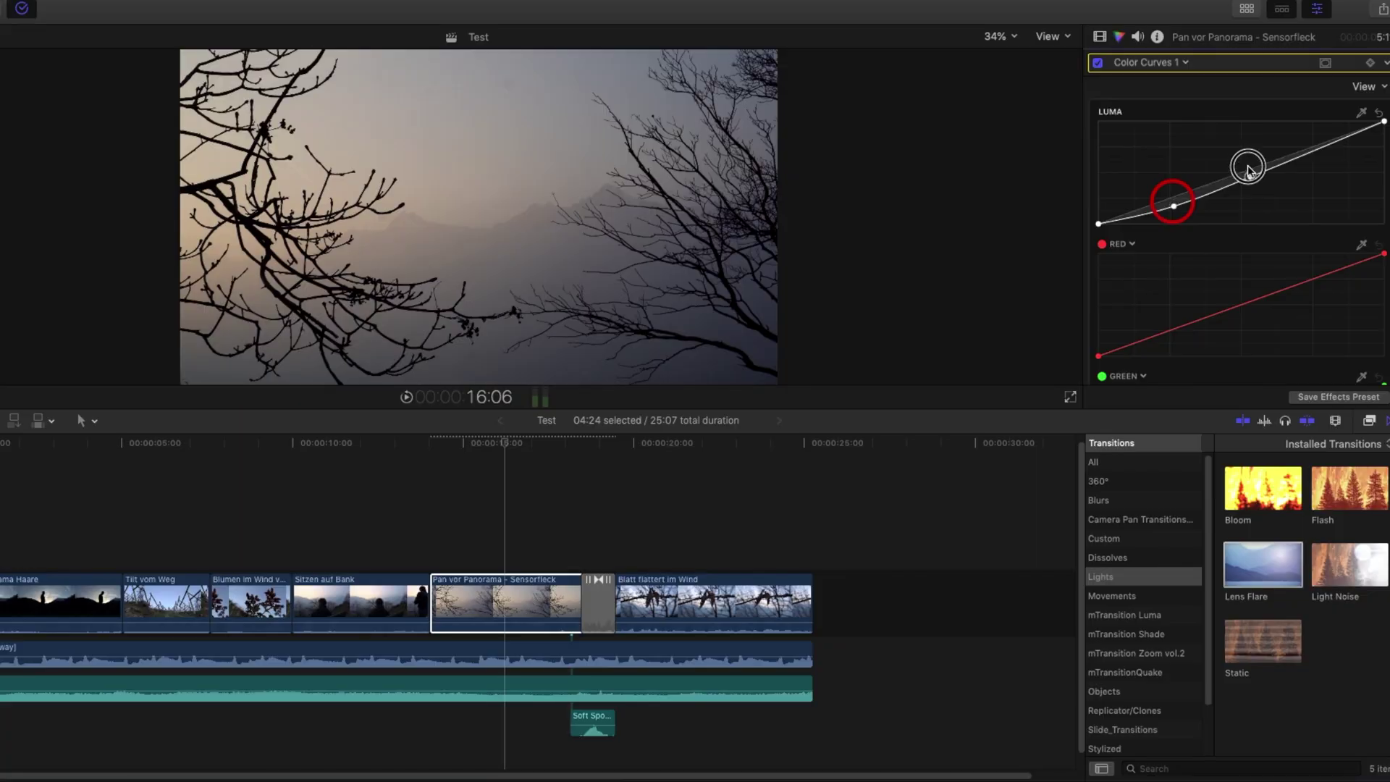
Tweak the luma curve highlights, then save the Test project as a snapshot copy.
{"action": "left_click_drag", "start_coordinate": [1248, 163], "coordinate": [1171, 204]}
{"action": "left_click", "coordinate": [109, 612]}
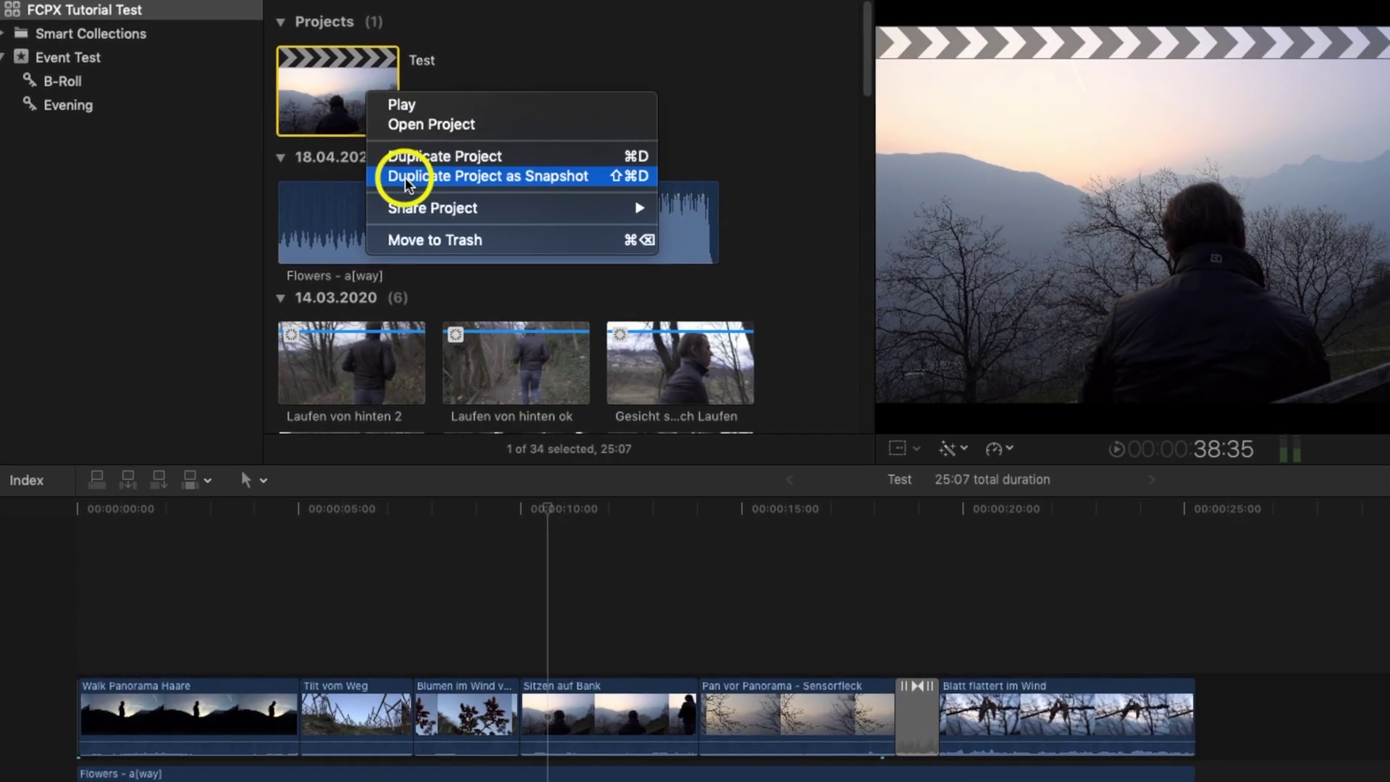
{"action": "left_click", "coordinate": [534, 179]}
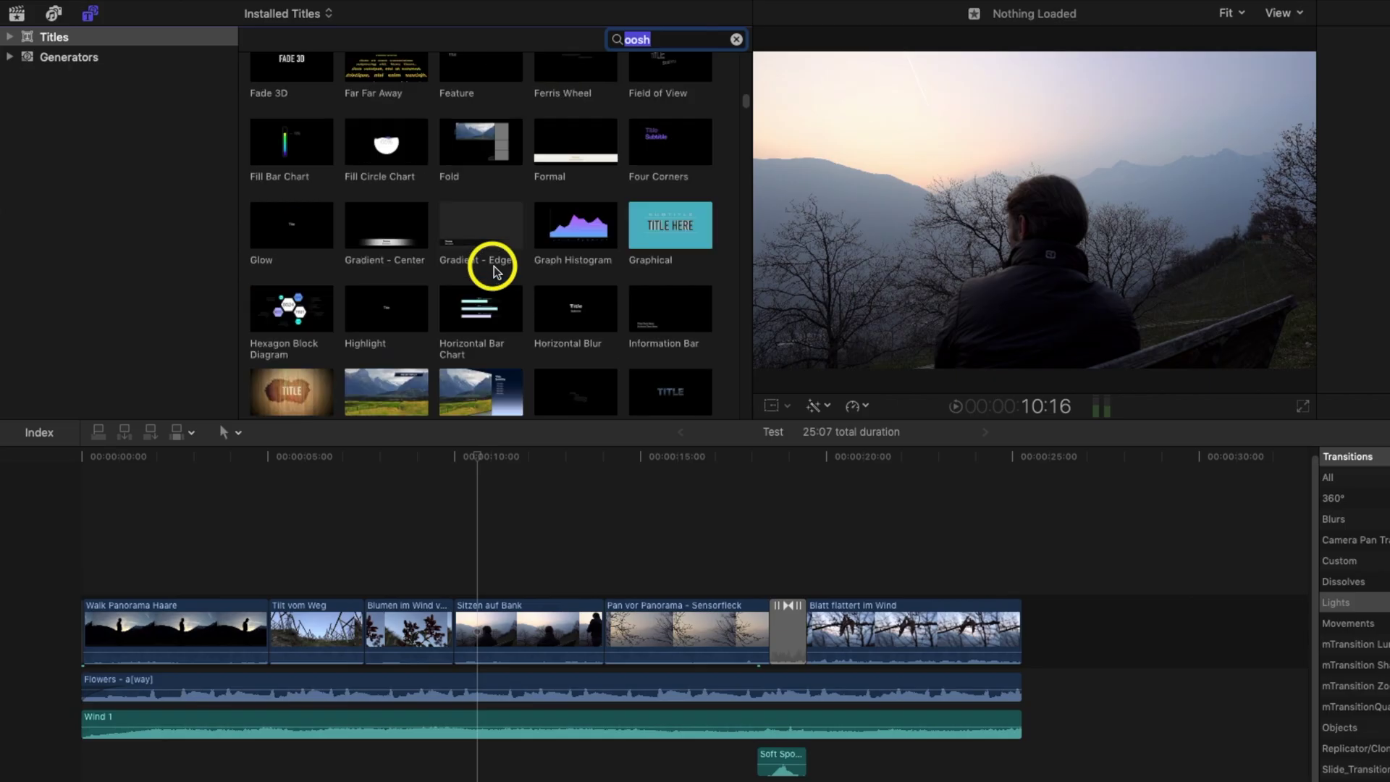
Scroll through the Titles browser to locate the Custom title.
{"action": "scroll", "coordinate": [492, 270], "scroll_direction": "down", "scroll_amount": 5}
{"action": "scroll", "coordinate": [495, 273], "scroll_direction": "up", "scroll_amount": 8}
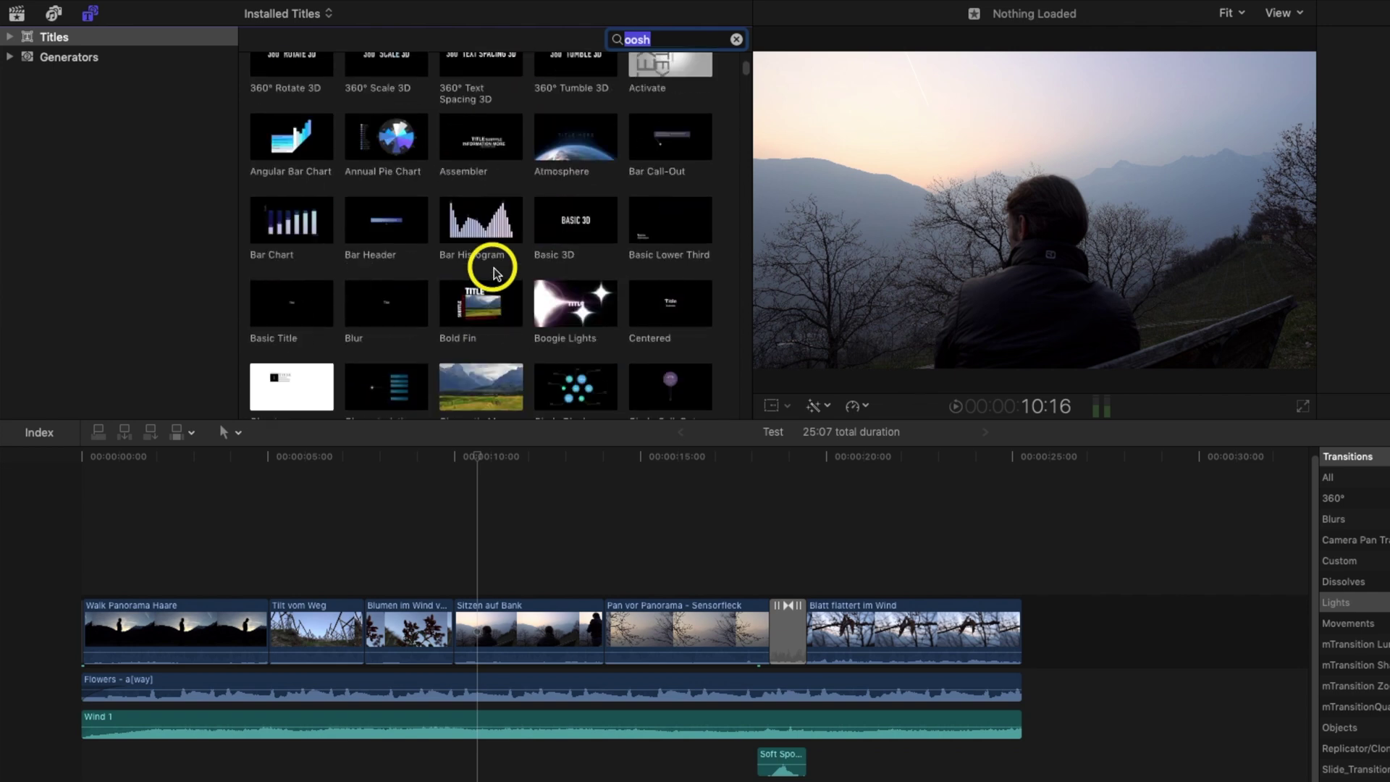
{"action": "scroll", "coordinate": [495, 273], "scroll_direction": "down", "scroll_amount": 2}
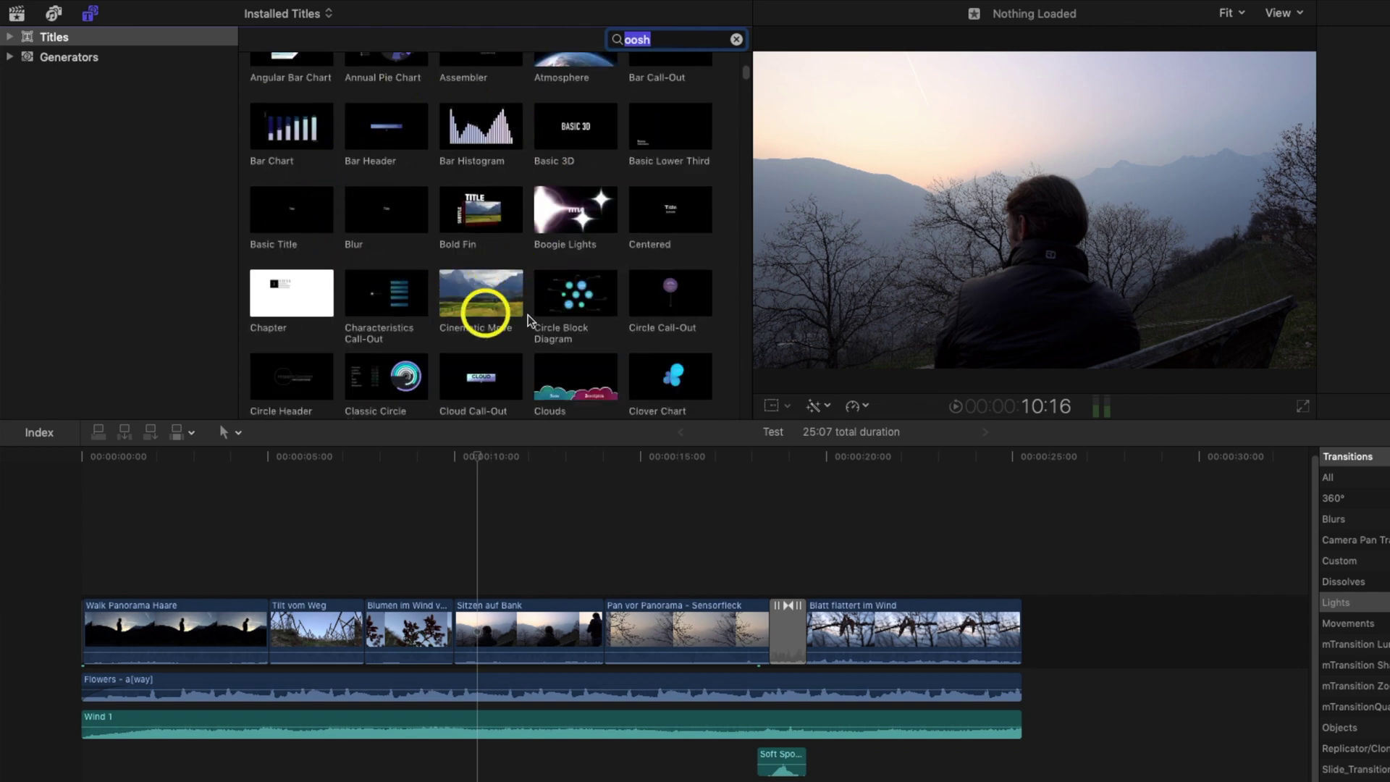
{"action": "scroll", "coordinate": [492, 278], "scroll_direction": "down", "scroll_amount": 4}
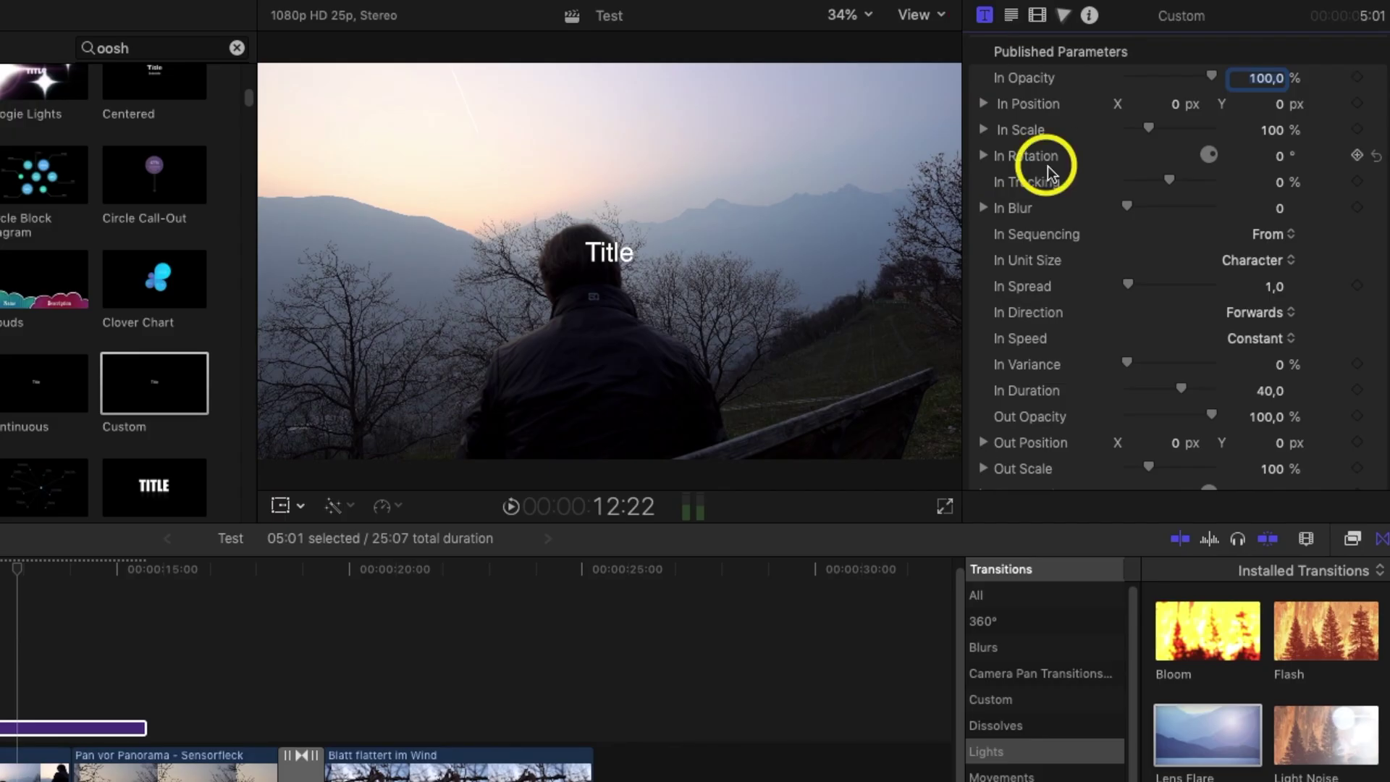
{"action": "scroll", "coordinate": [1050, 171], "scroll_direction": "down", "scroll_amount": 5}
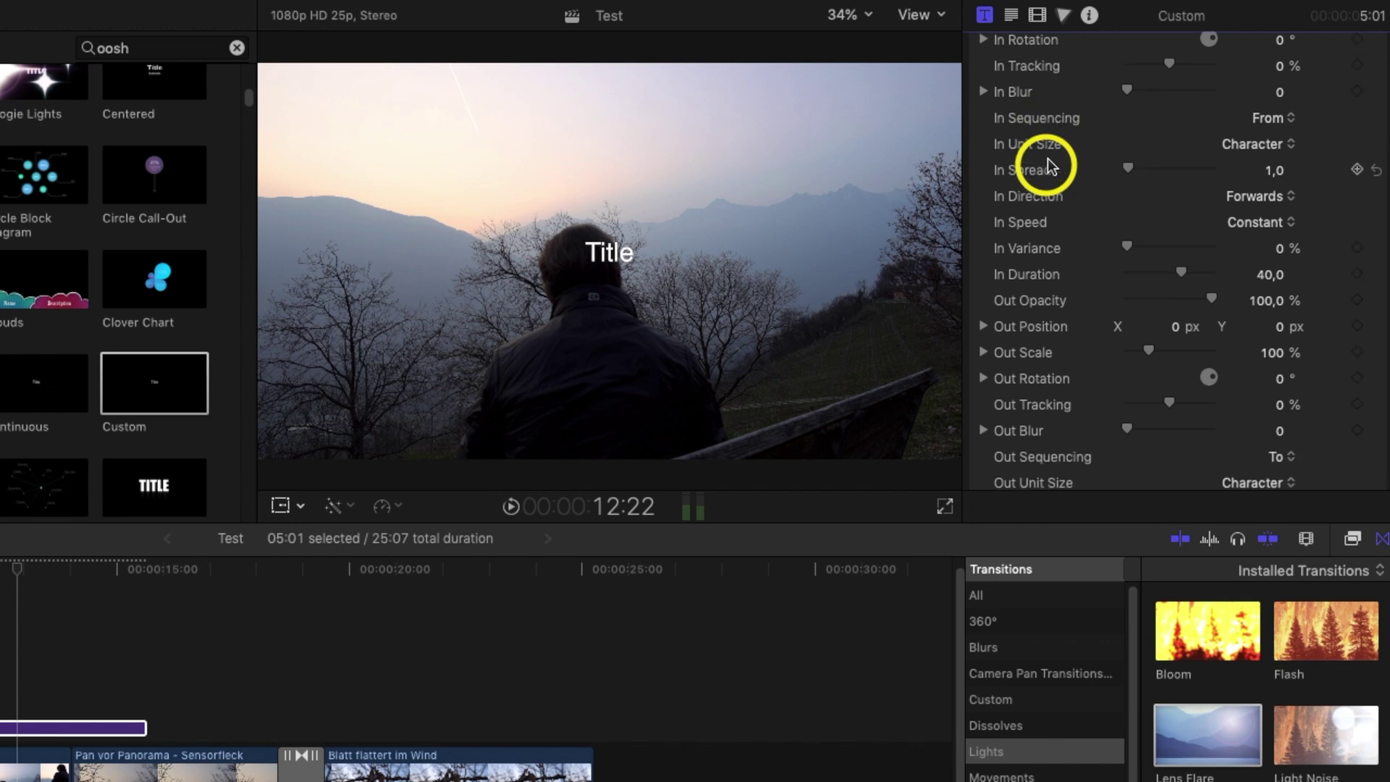
View the Custom title's Basic text settings: 'Title' in Helvetica Regular, size 72.
{"action": "left_click", "coordinate": [1013, 14]}
{"action": "scroll", "coordinate": [1098, 189], "scroll_direction": "down", "scroll_amount": 8}
{"action": "scroll", "coordinate": [1097, 189], "scroll_direction": "up", "scroll_amount": 5}
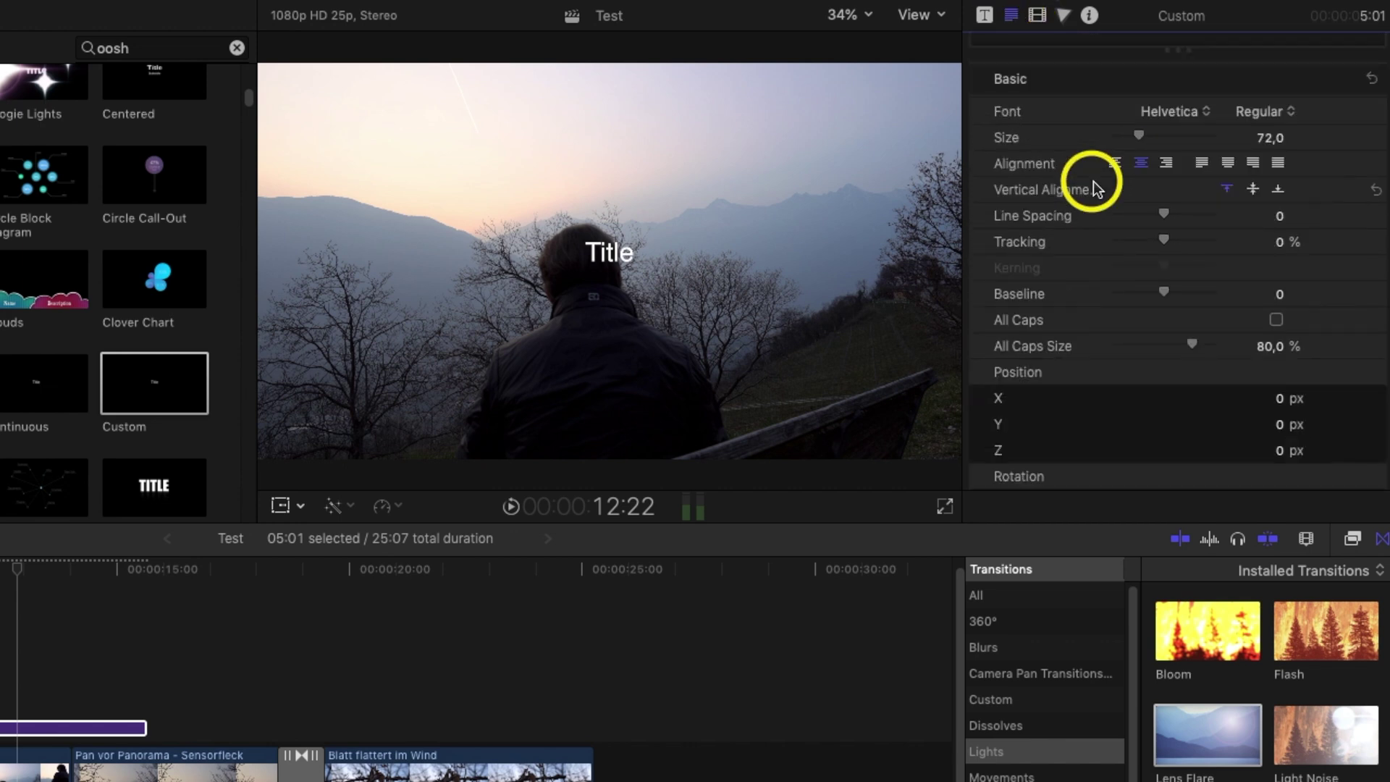
{"action": "scroll", "coordinate": [1095, 181], "scroll_direction": "up", "scroll_amount": 3}
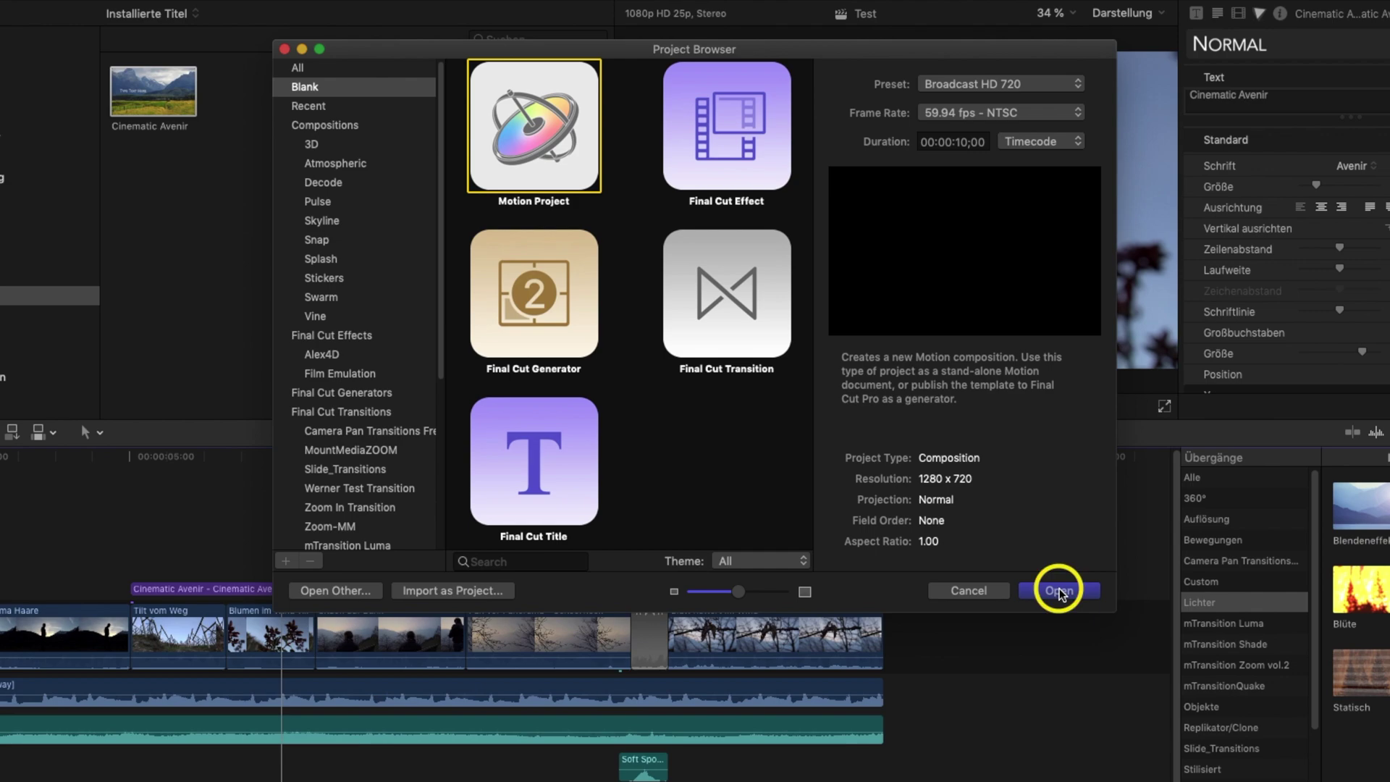
Create a new Final Cut Title project in Motion using the Broadcast HD 720 preset.
{"action": "left_click", "coordinate": [1059, 591]}
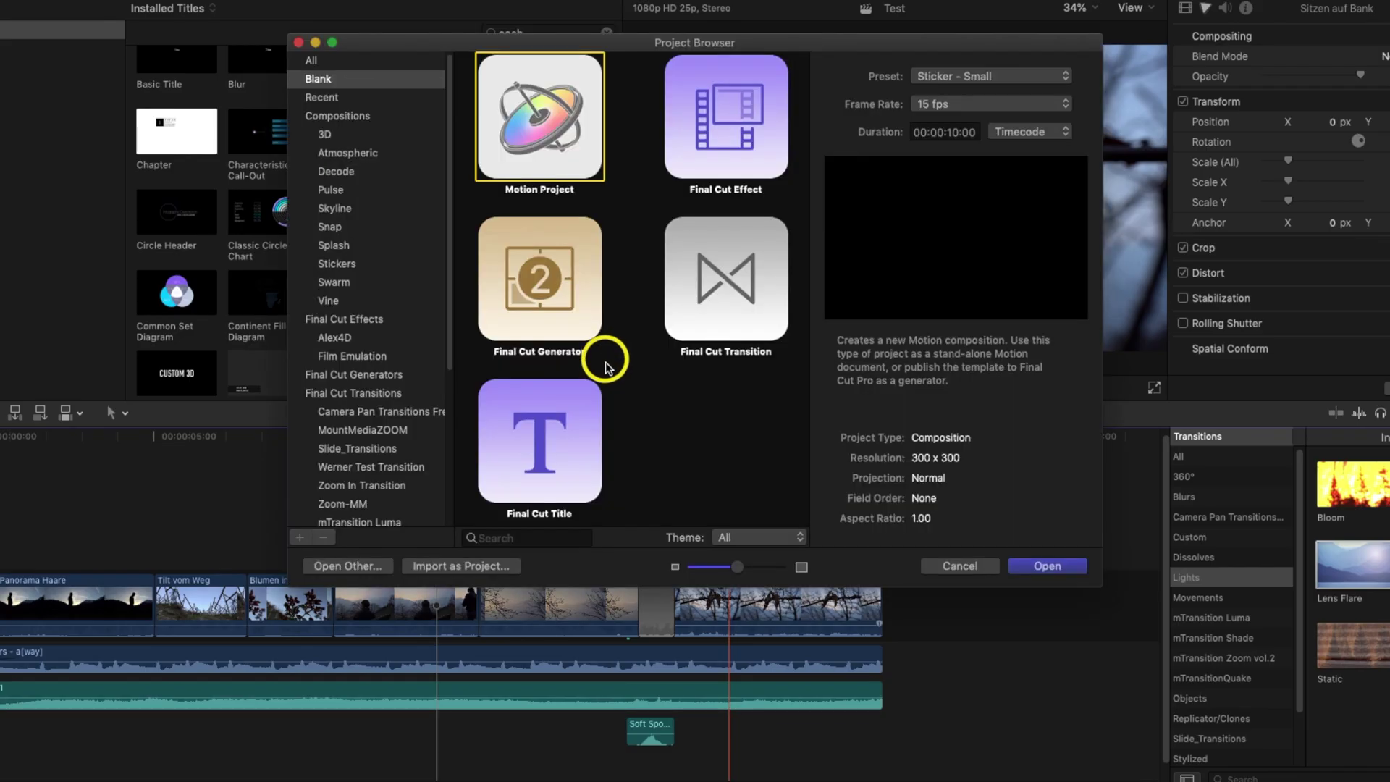
{"action": "left_click", "coordinate": [573, 456]}
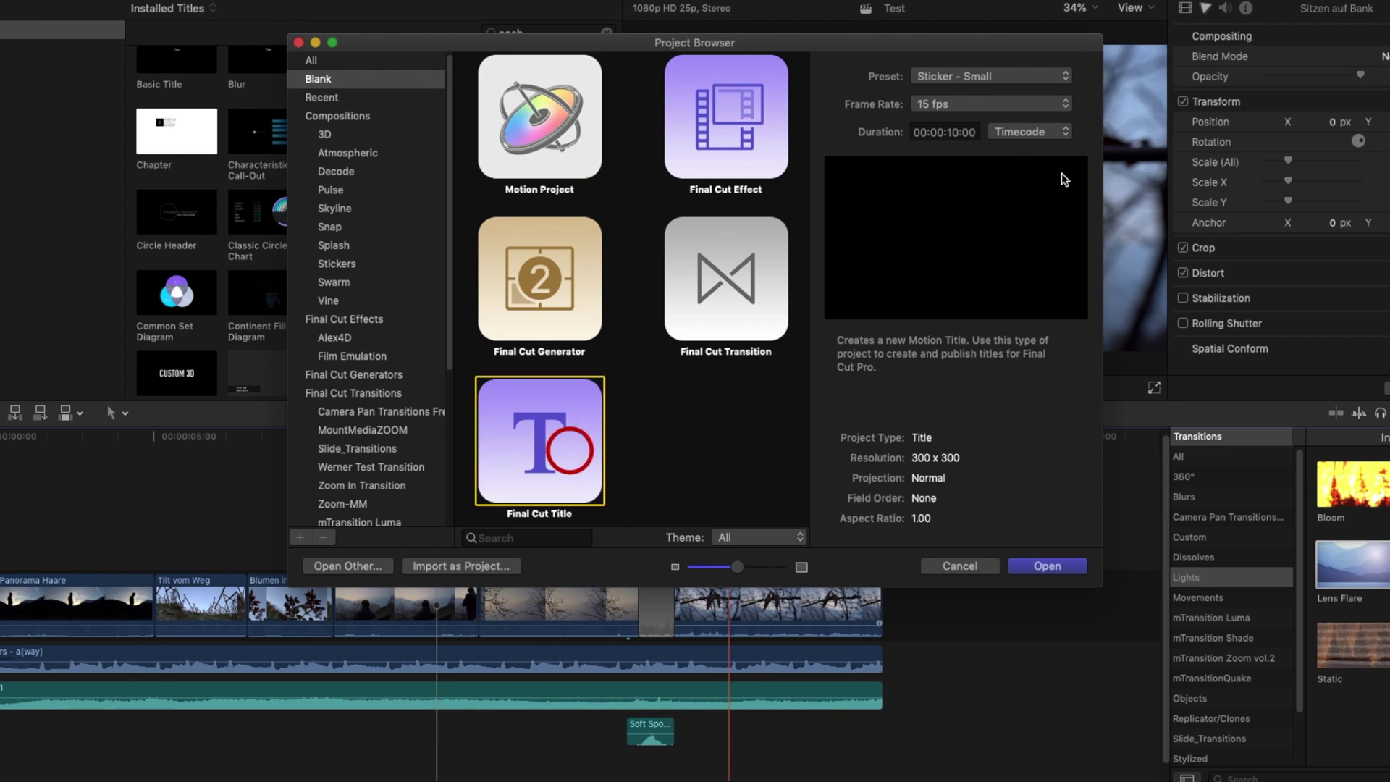
{"action": "left_click", "coordinate": [1037, 569]}
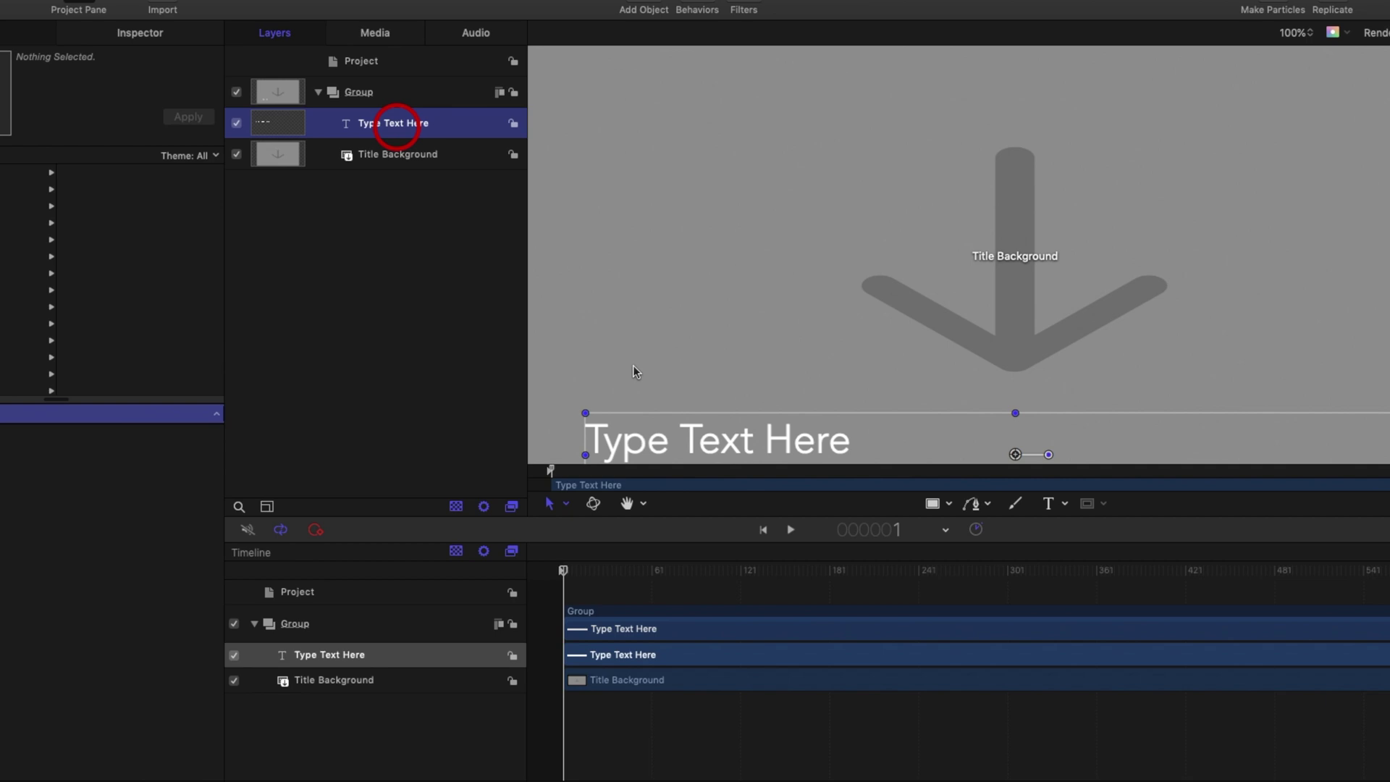
Move the text to mid-frame and style it Avenir Light, all caps, size 61.
{"action": "left_click_drag", "start_coordinate": [718, 441], "coordinate": [714, 242]}
{"action": "left_click", "coordinate": [140, 33]}
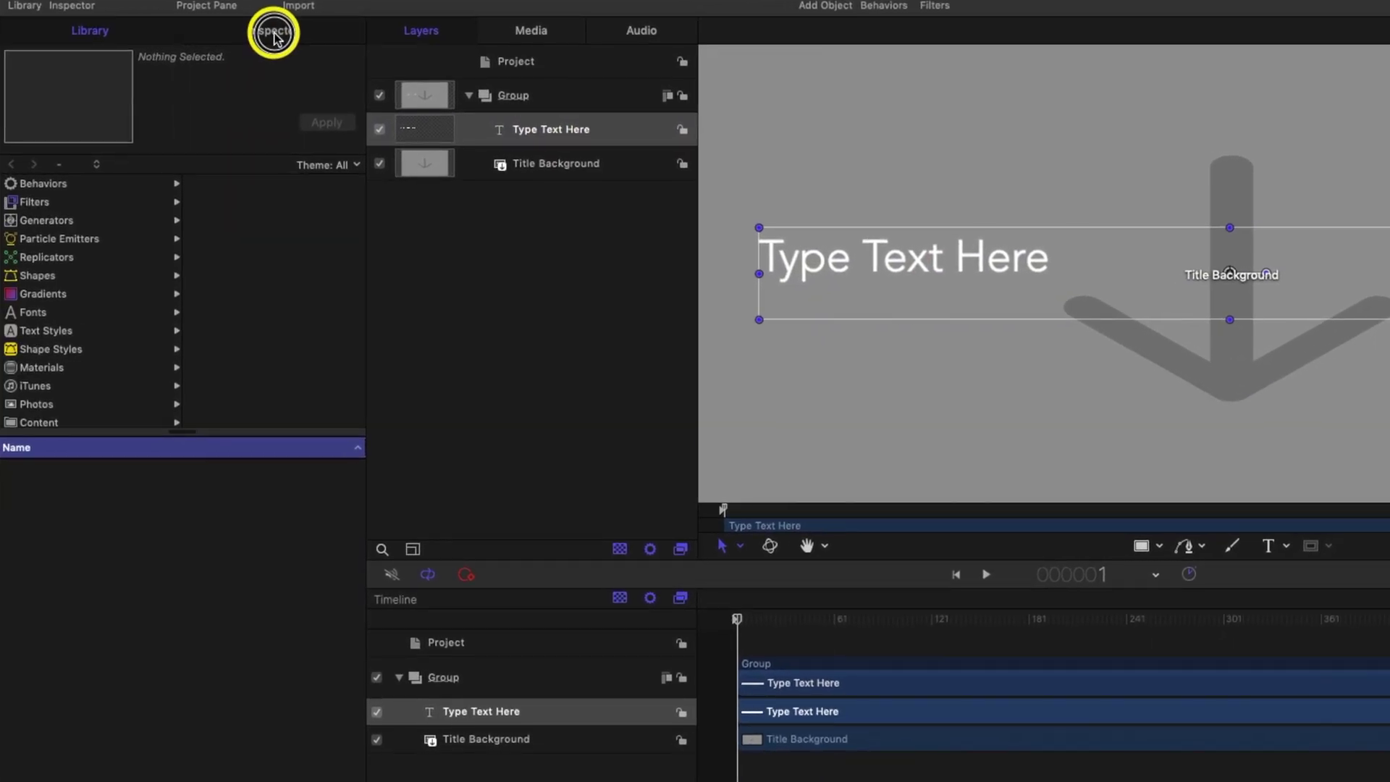
{"action": "left_click", "coordinate": [259, 299]}
{"action": "left_click", "coordinate": [316, 310]}
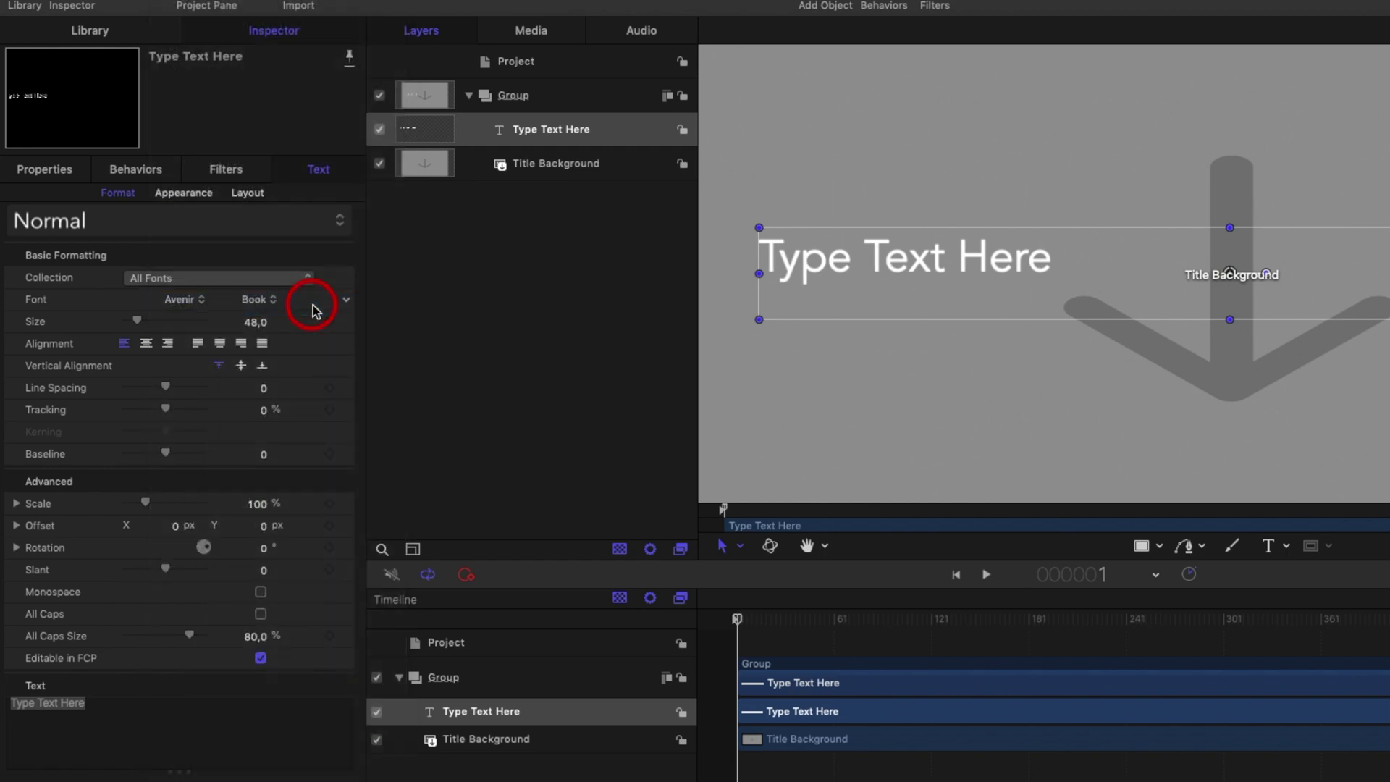
{"action": "left_click", "coordinate": [264, 299]}
{"action": "left_click", "coordinate": [271, 403]}
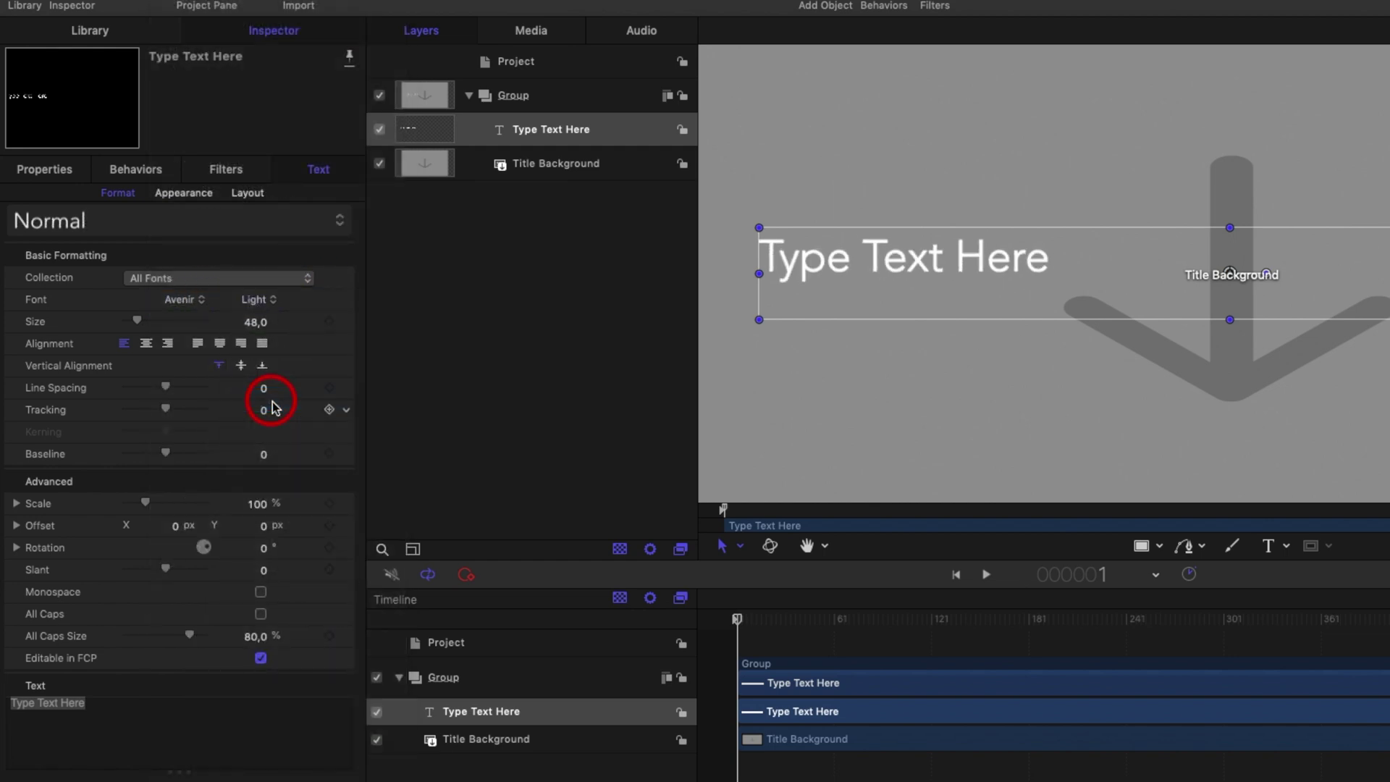
{"action": "left_click", "coordinate": [261, 614]}
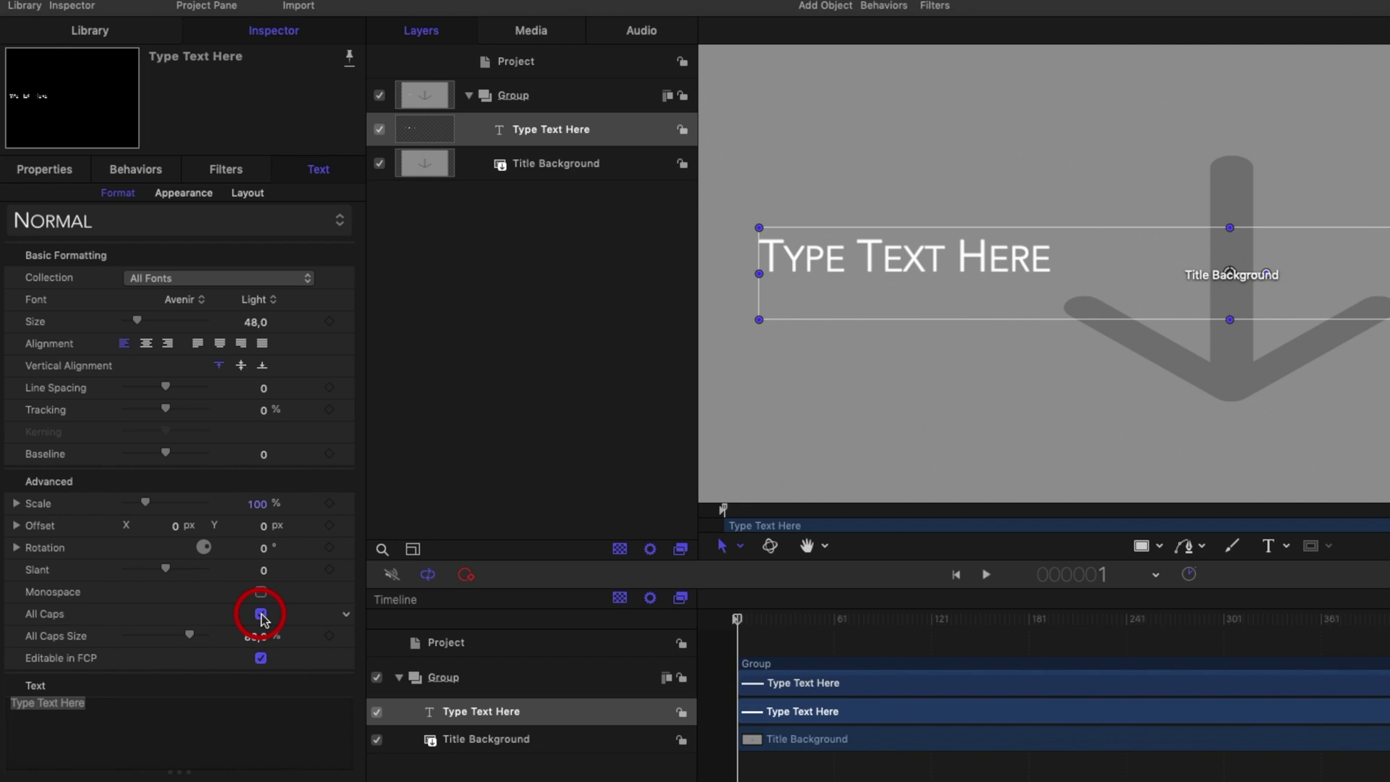
{"action": "left_click_drag", "start_coordinate": [137, 320], "coordinate": [186, 31]}
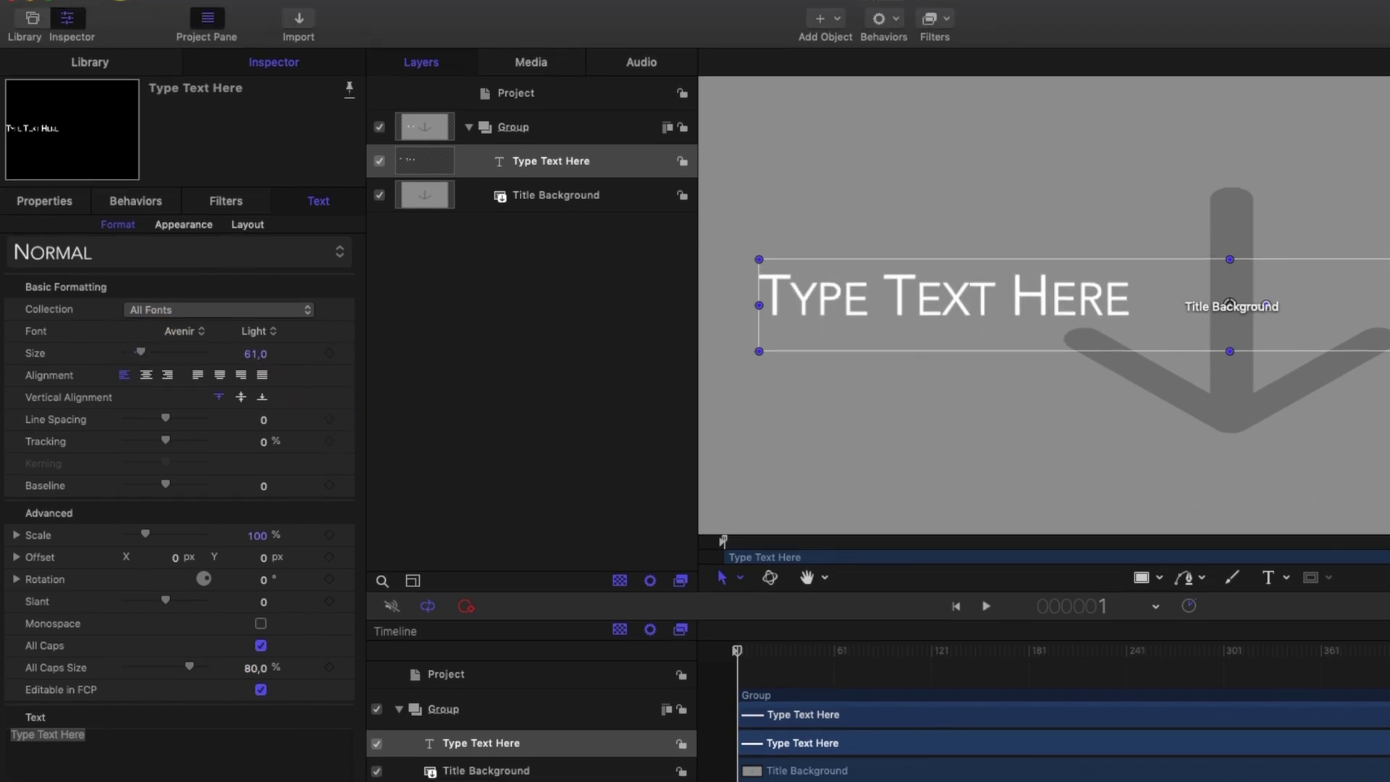
Publish the title as 'Cinematic Avenir' in a new 'My Titles' category.
{"action": "left_click", "coordinate": [119, 8]}
{"action": "left_click", "coordinate": [160, 128]}
{"action": "type", "text": "Cinematic Avenir"}
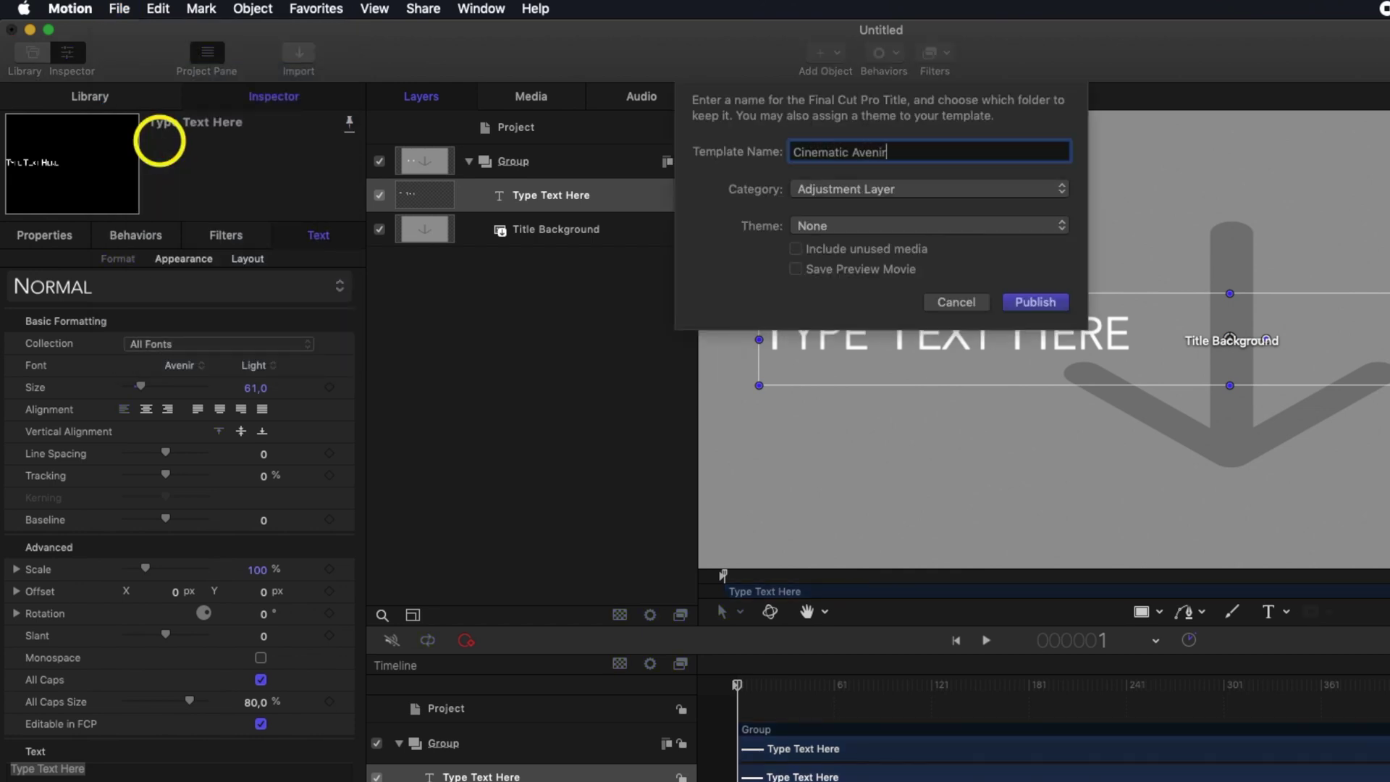
{"action": "left_click", "coordinate": [1043, 189]}
{"action": "left_click", "coordinate": [941, 375]}
{"action": "type", "text": "My Titles"}
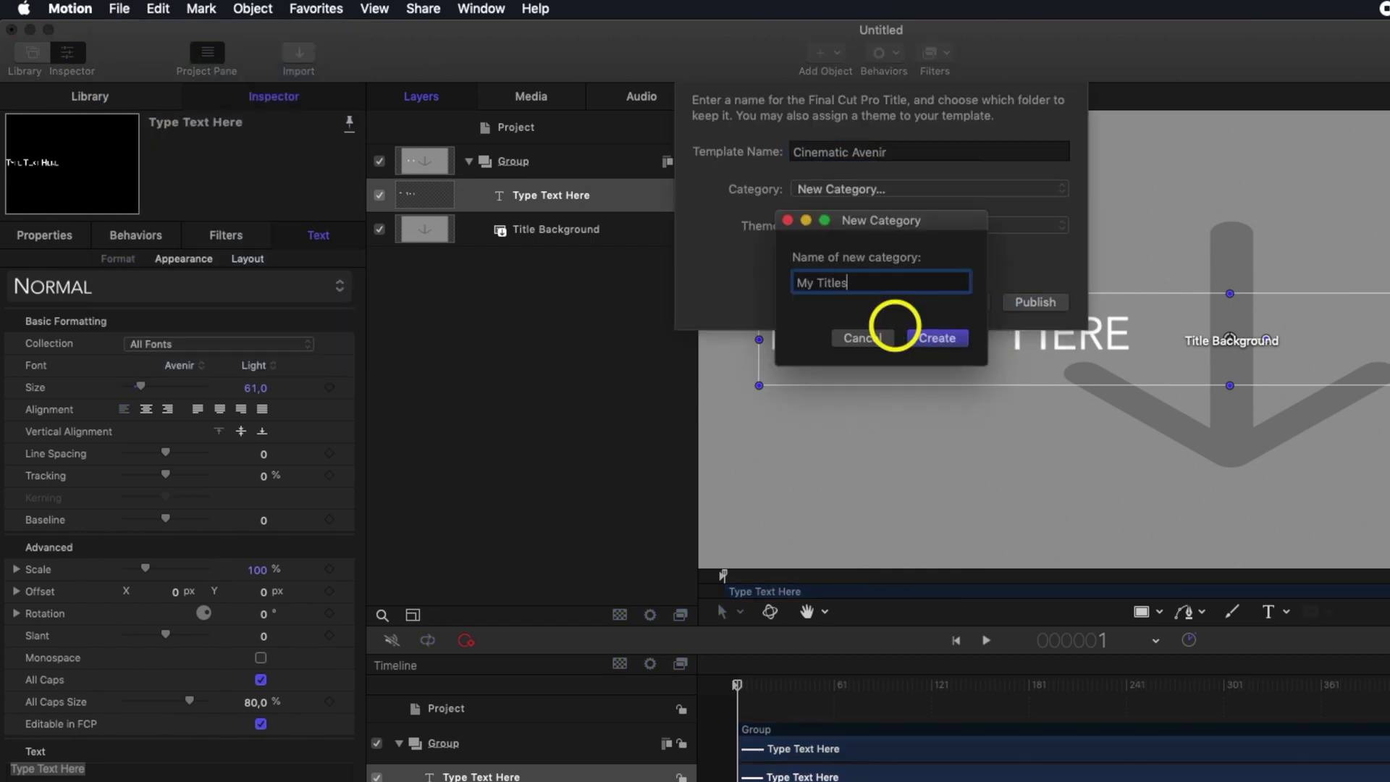
{"action": "left_click", "coordinate": [936, 337]}
{"action": "left_click", "coordinate": [1036, 302]}
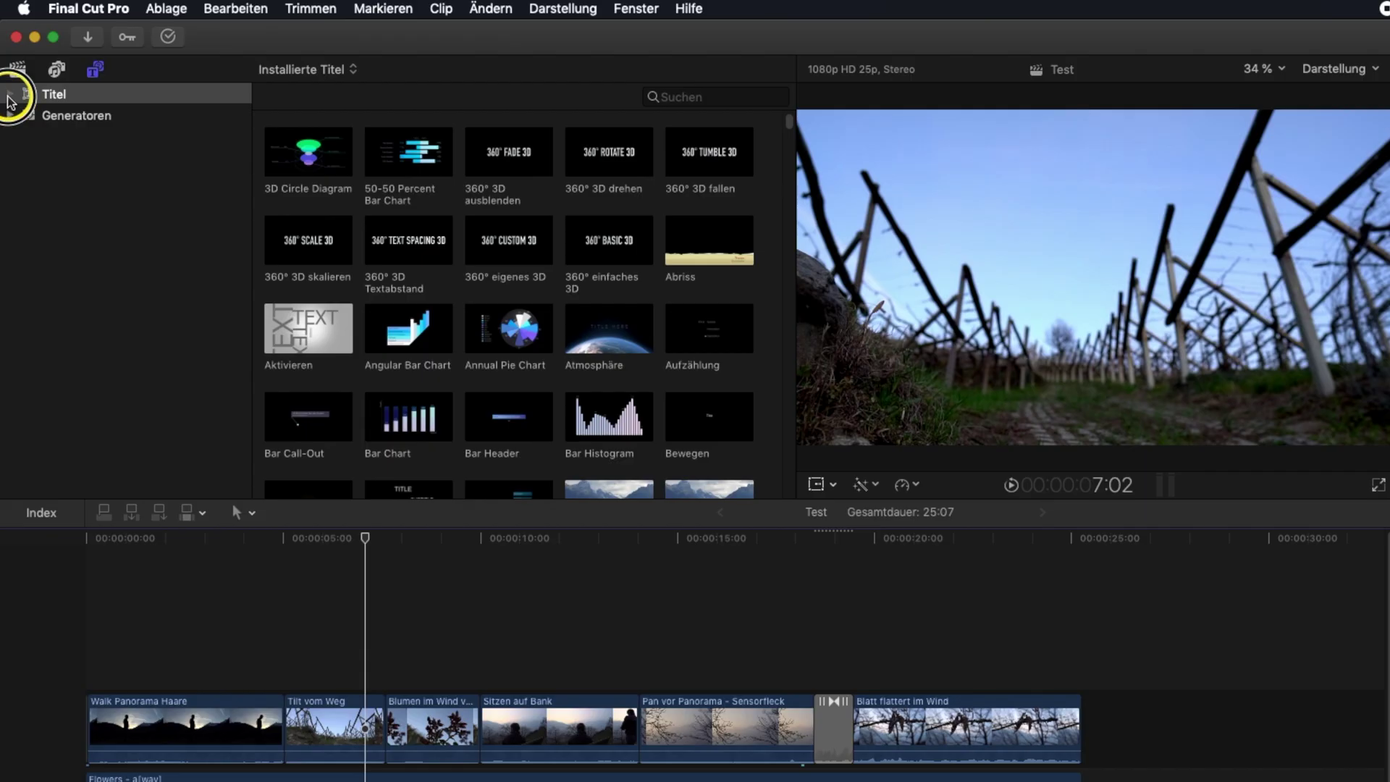
{"action": "left_click", "coordinate": [10, 96]}
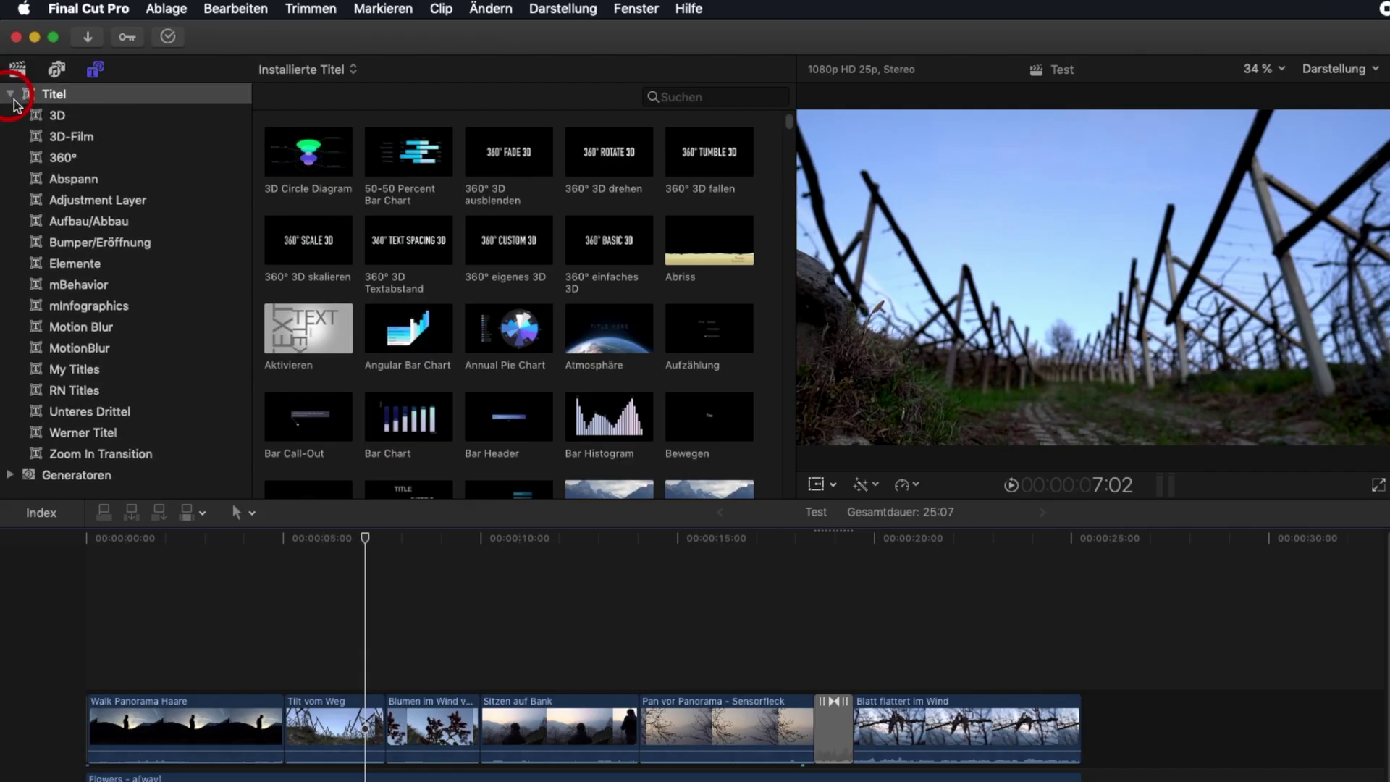
Drag Cinematic Avenir from My Titles onto the Test timeline above the middle clips, playhead on it.
{"action": "left_click", "coordinate": [80, 371]}
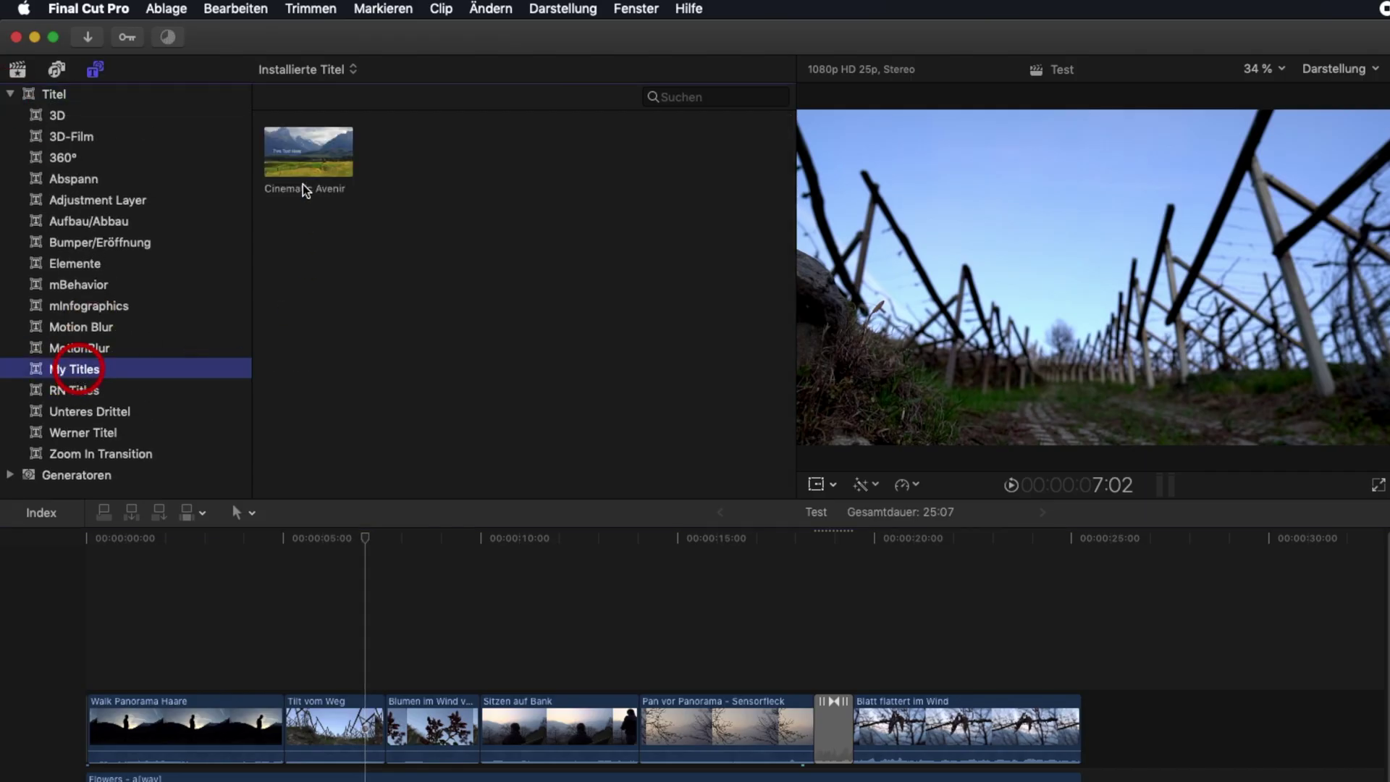
{"action": "left_click_drag", "start_coordinate": [286, 164], "coordinate": [443, 635]}
{"action": "left_click", "coordinate": [543, 620]}
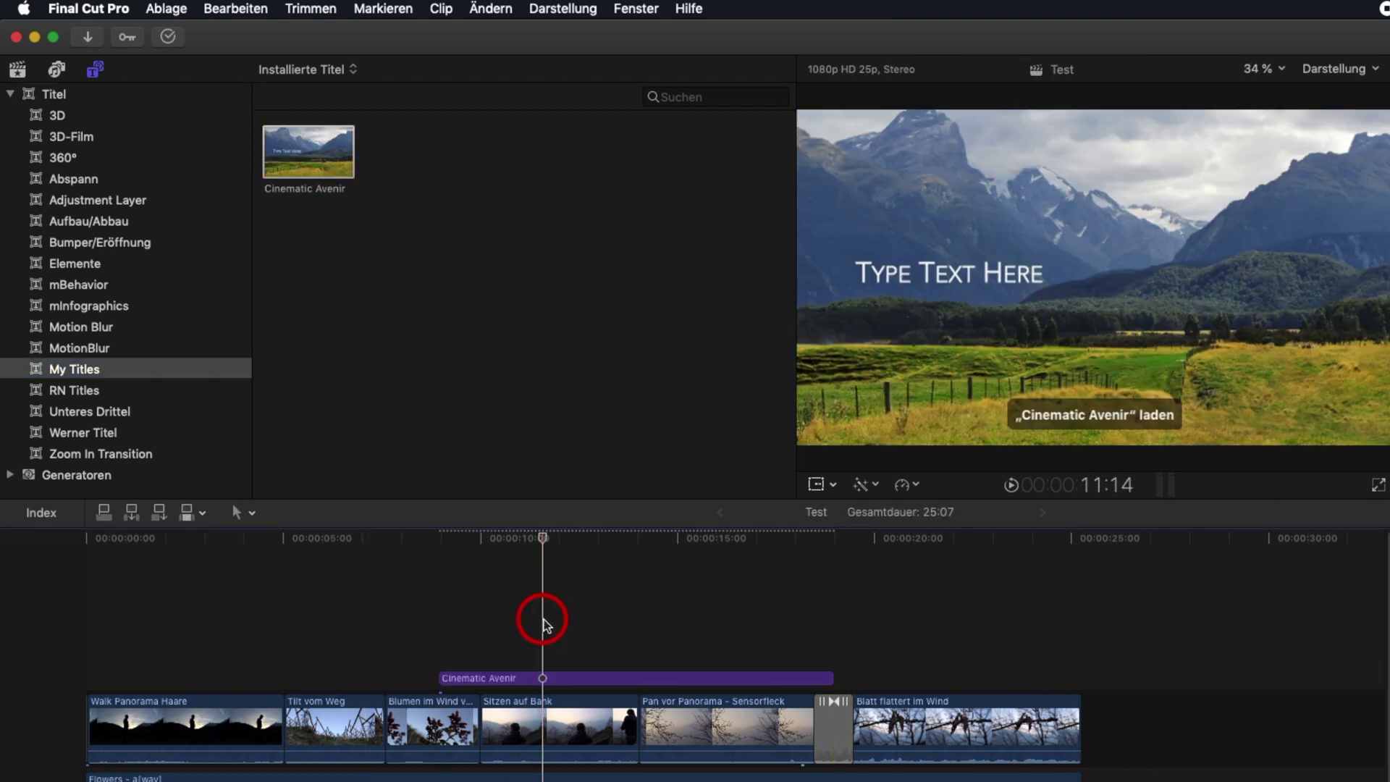